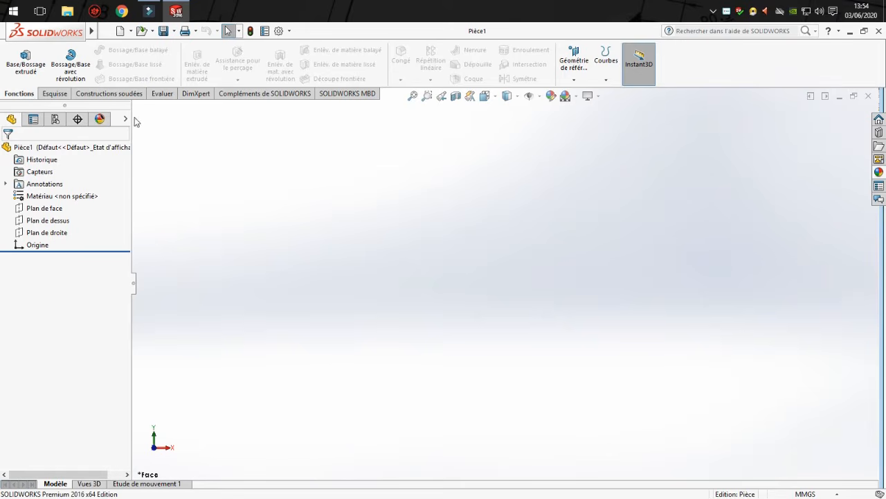
Start a sketch on the front plane (Plan de face) and draw a circle about 66 mm in diameter centred on the origin.
{"action": "left_click", "coordinate": [55, 95]}
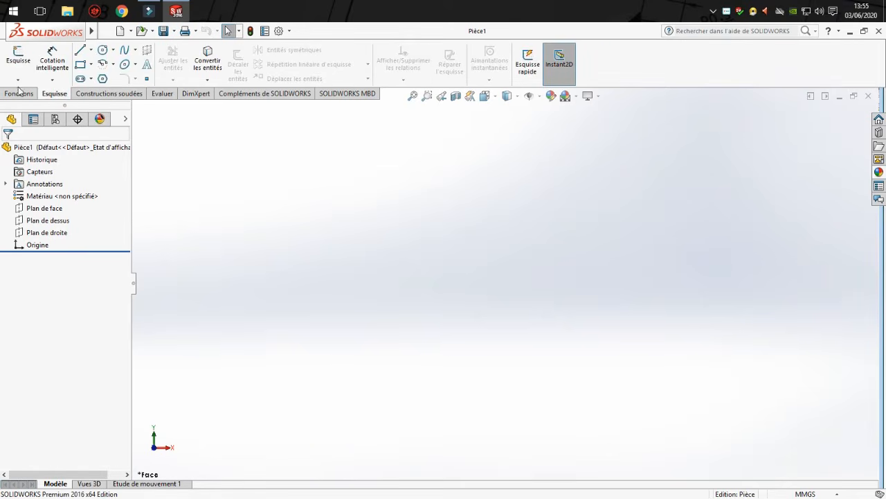
{"action": "left_click", "coordinate": [18, 56]}
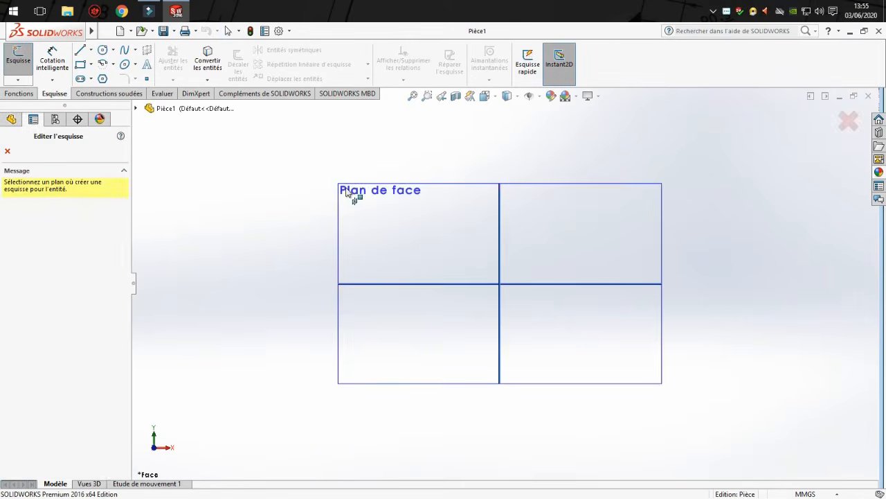
{"action": "left_click", "coordinate": [394, 233]}
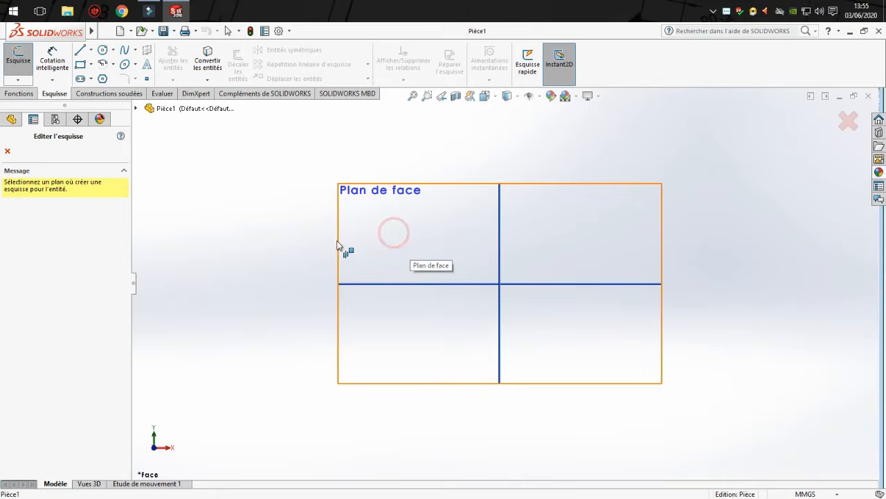
{"action": "left_click", "coordinate": [104, 51]}
{"action": "left_click", "coordinate": [500, 283]}
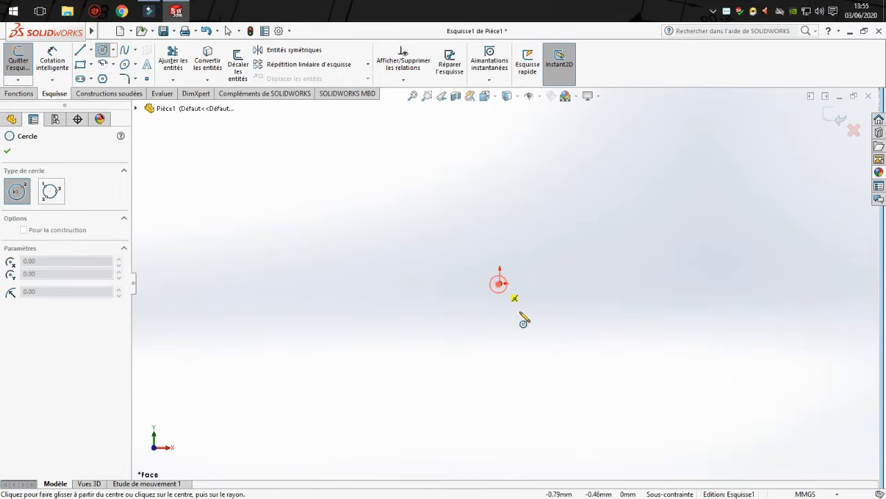
{"action": "left_click", "coordinate": [530, 335]}
Dimension the circle's diameter and set it to 50 mm.
{"action": "left_click", "coordinate": [61, 53]}
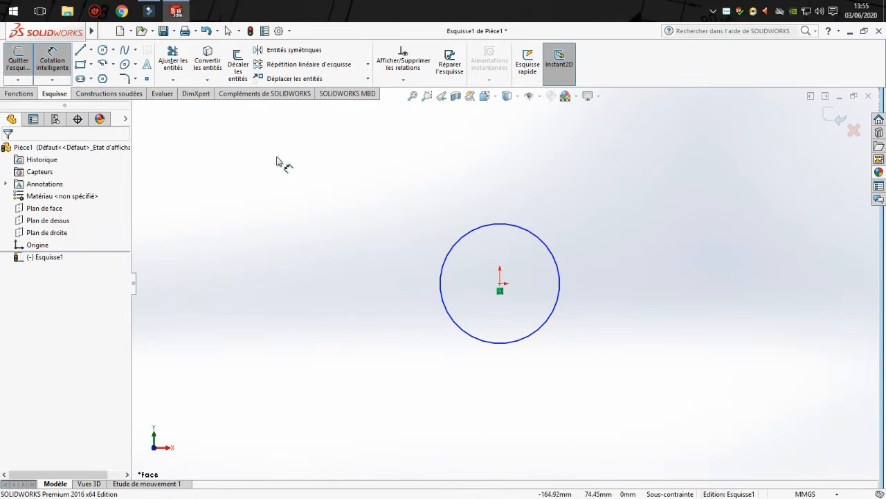
{"action": "left_click", "coordinate": [483, 229]}
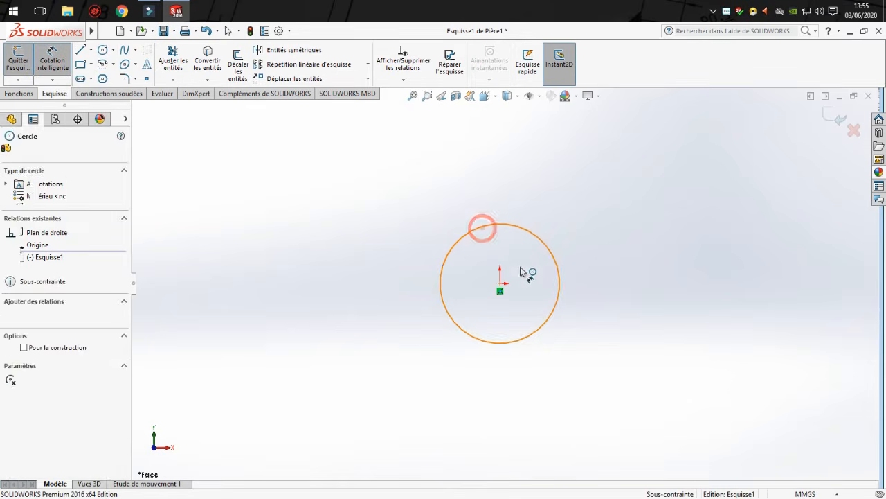
{"action": "left_click", "coordinate": [536, 283]}
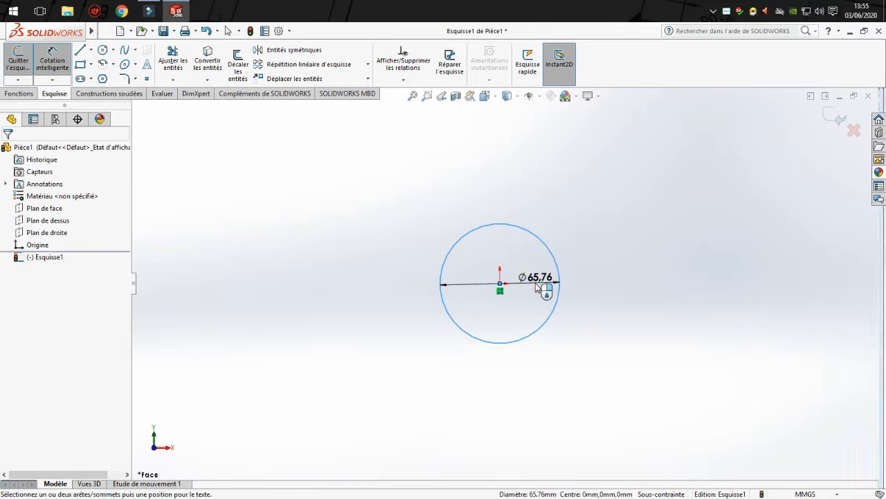
{"action": "type", "text": "50"}
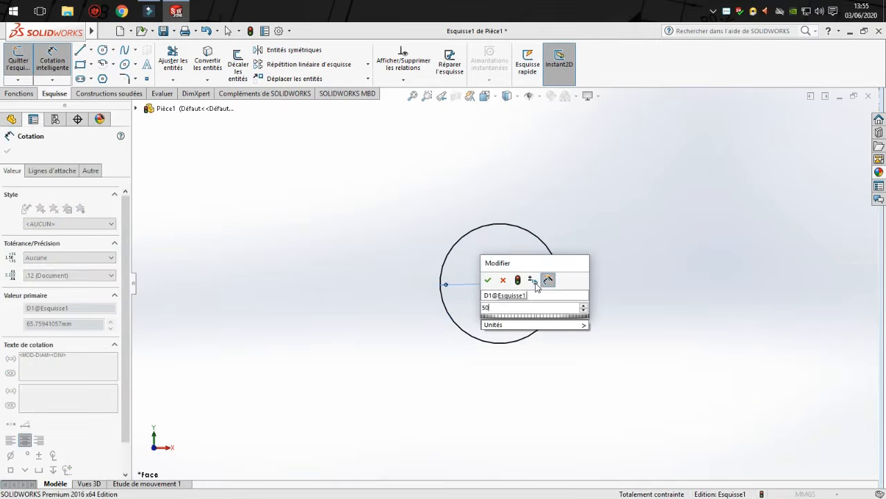
{"action": "key", "text": "Return"}
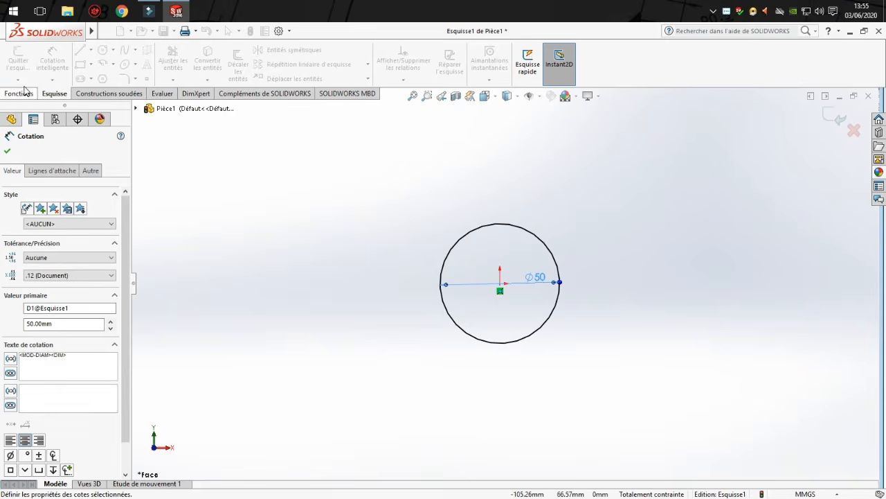
Extrude the circle as a blind boss with a depth of 100 mm.
{"action": "left_click", "coordinate": [19, 94]}
{"action": "left_click", "coordinate": [25, 59]}
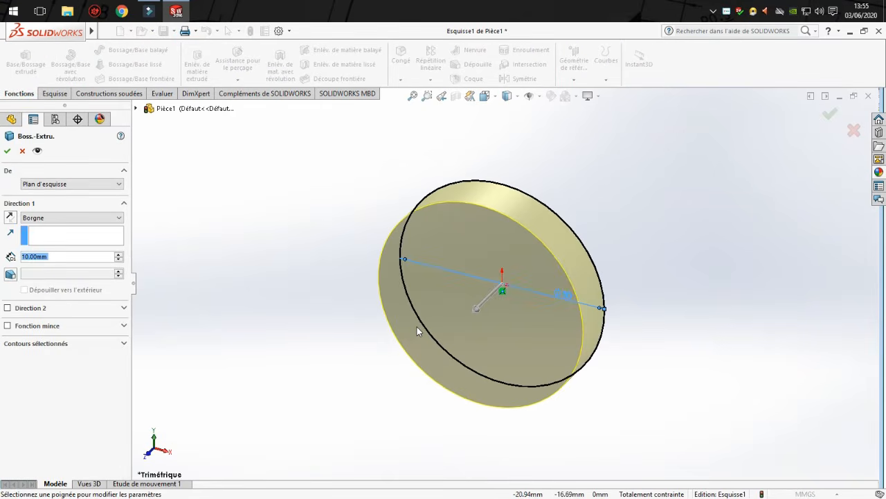
{"action": "left_click", "coordinate": [119, 254]}
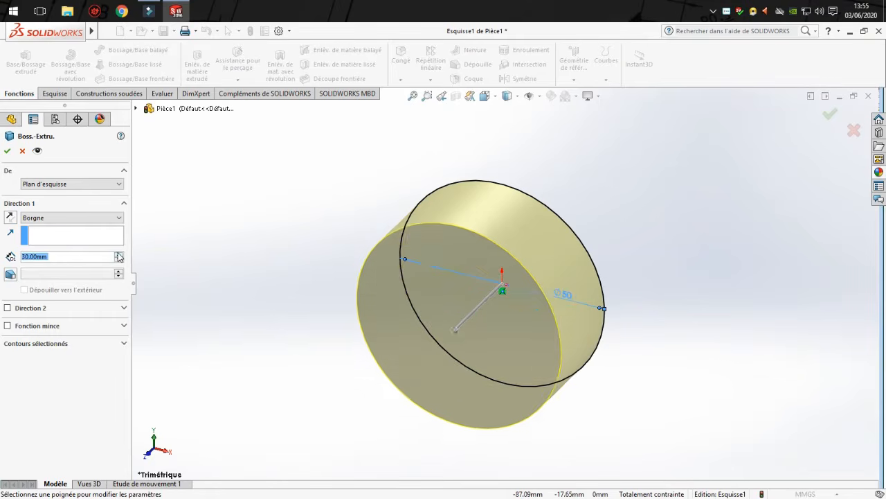
{"action": "left_click", "coordinate": [118, 254]}
{"action": "left_click", "coordinate": [118, 253]}
{"action": "left_click", "coordinate": [118, 254]}
{"action": "left_click", "coordinate": [118, 253]}
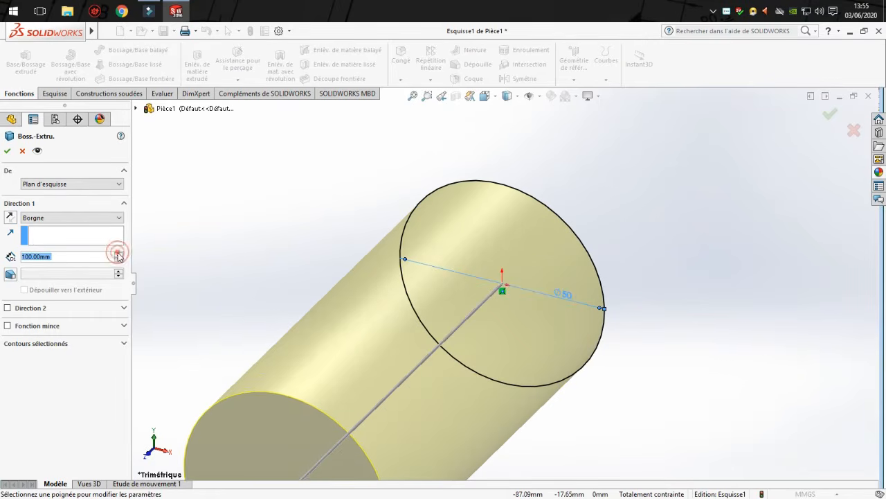
{"action": "middle_click_drag", "start_coordinate": [406, 305], "coordinate": [390, 254]}
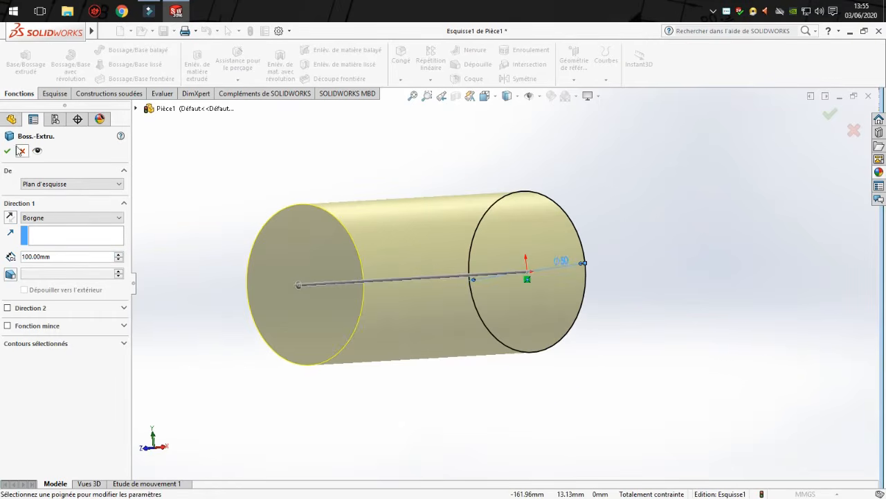
{"action": "left_click", "coordinate": [7, 151]}
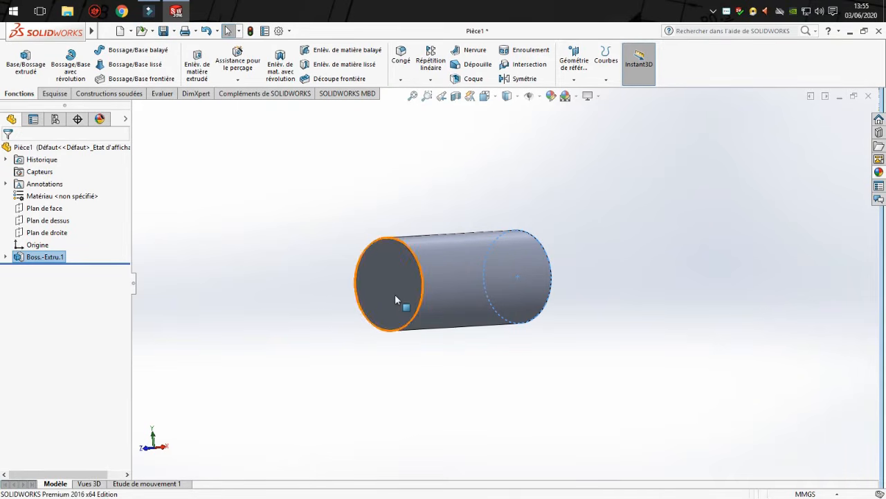
Start a sketch on the cylinder's front end face and draw a concentric circle about 25 mm in diameter.
{"action": "middle_click_drag", "start_coordinate": [316, 291], "coordinate": [450, 363]}
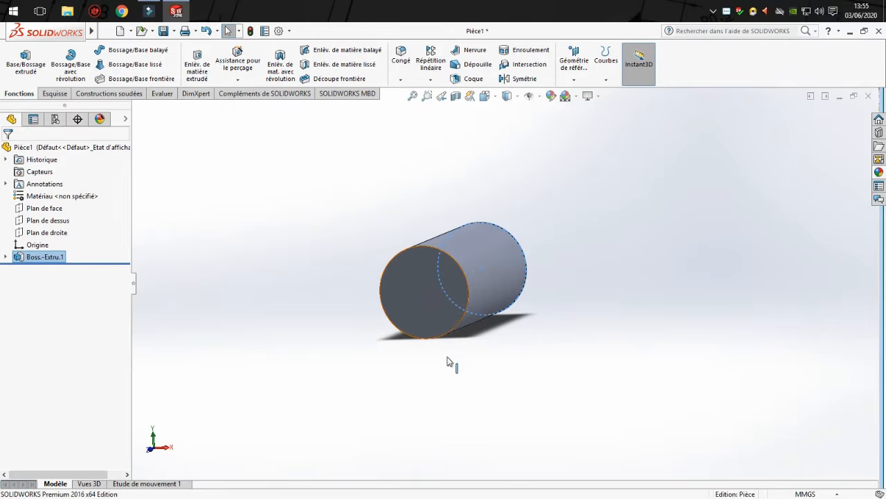
{"action": "left_click", "coordinate": [411, 296]}
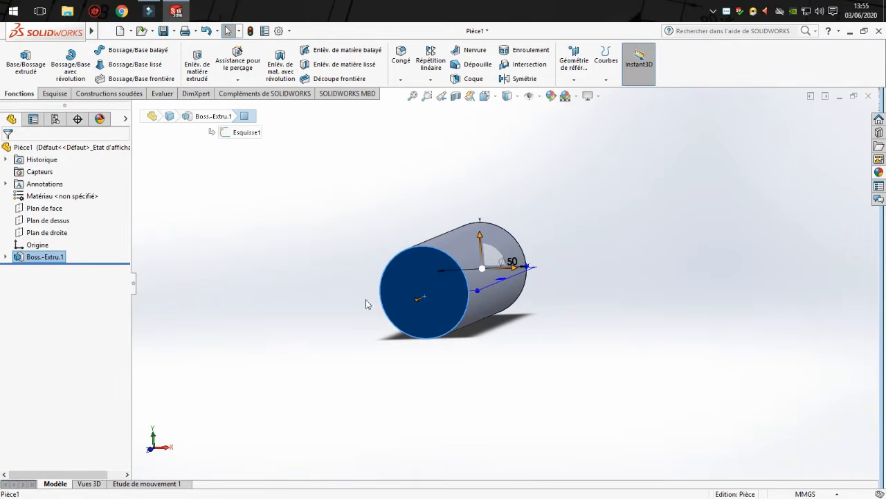
{"action": "left_click", "coordinate": [56, 94]}
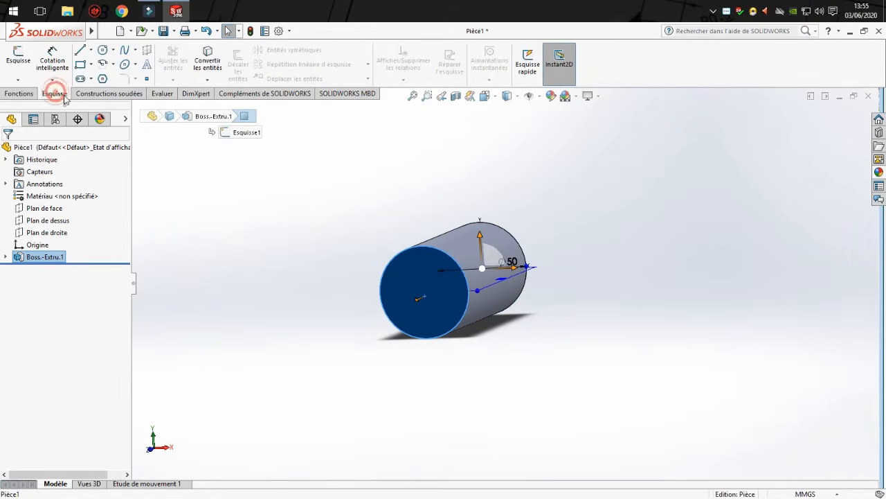
{"action": "left_click", "coordinate": [18, 57]}
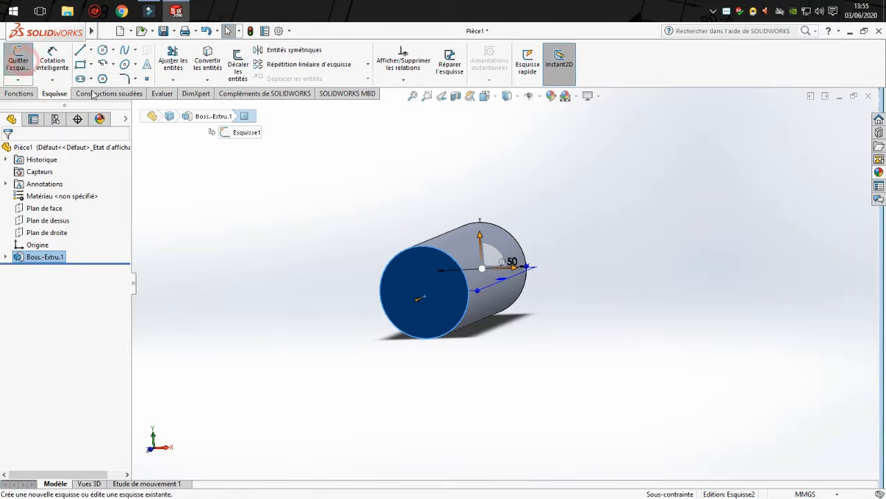
{"action": "left_click", "coordinate": [104, 51]}
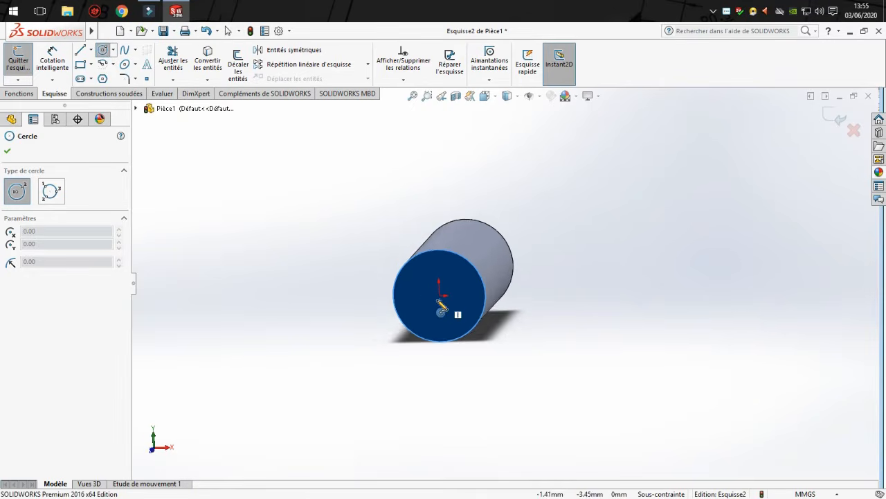
{"action": "scroll", "coordinate": [436, 291], "scroll_direction": "down", "scroll_amount": 5}
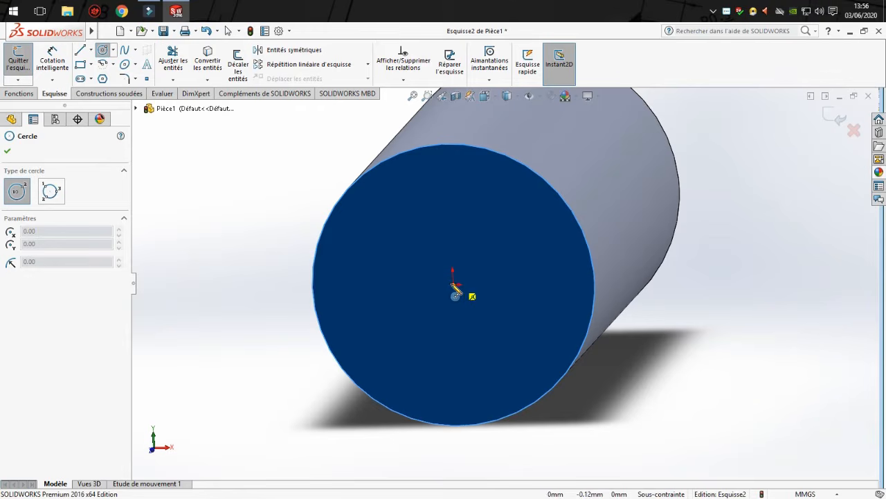
{"action": "left_click", "coordinate": [454, 285]}
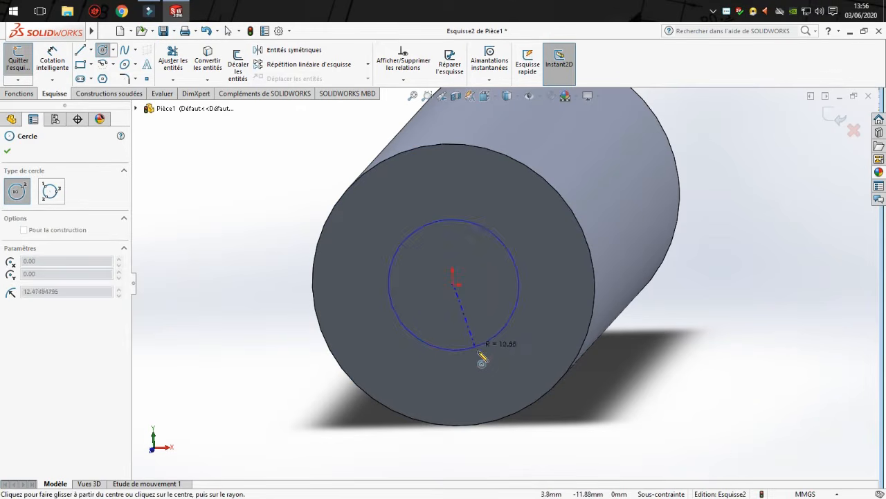
{"action": "left_click", "coordinate": [475, 351]}
Dimension the inner circle on the end face with a diameter of 30 mm.
{"action": "left_click", "coordinate": [64, 56]}
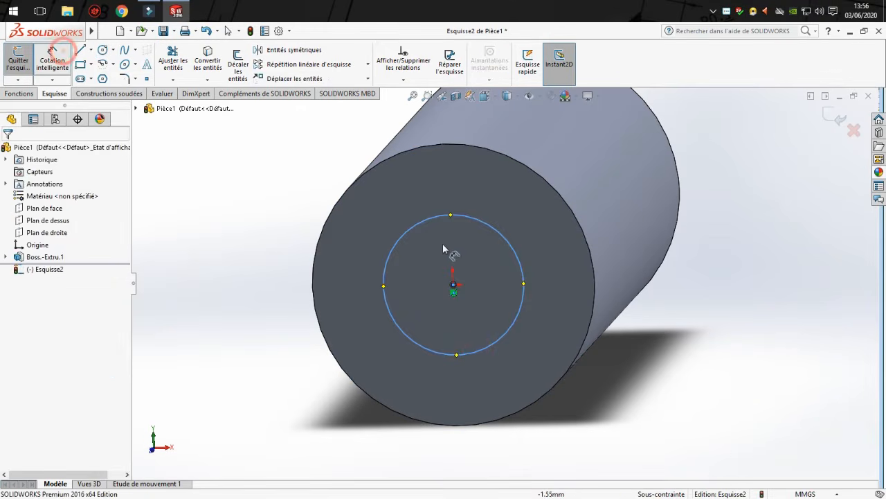
{"action": "left_click", "coordinate": [422, 220]}
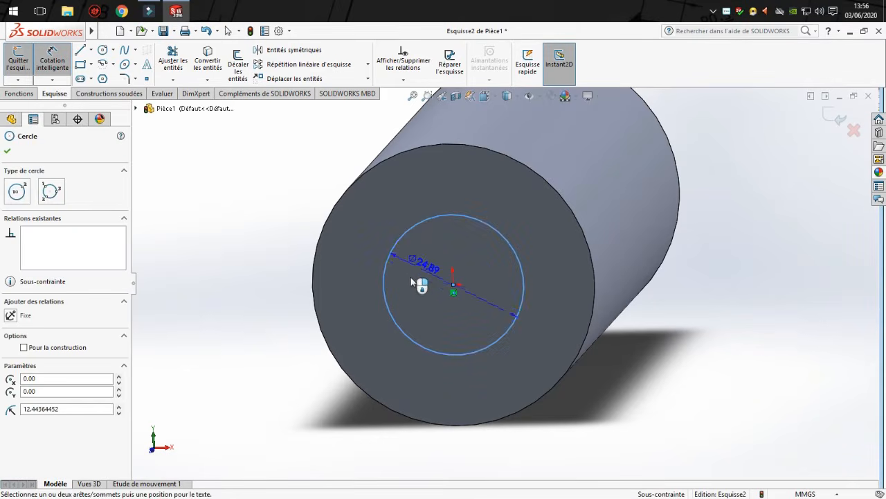
{"action": "left_click", "coordinate": [416, 288]}
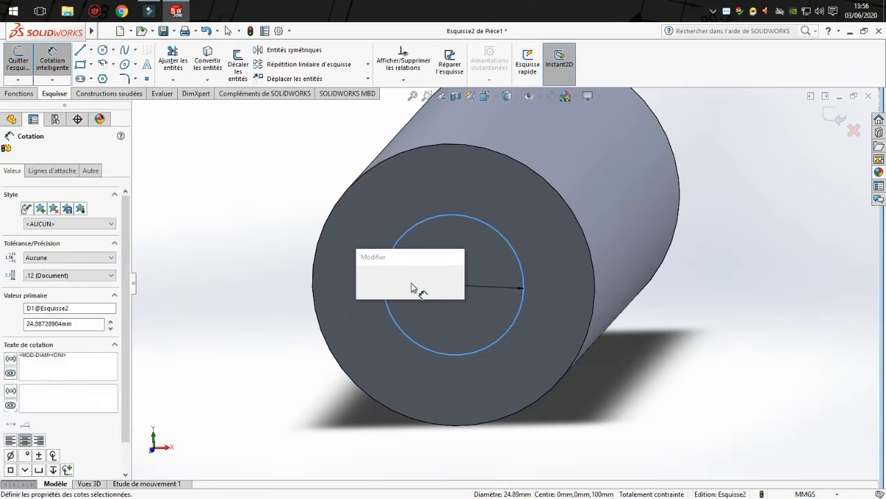
{"action": "key", "text": "Return"}
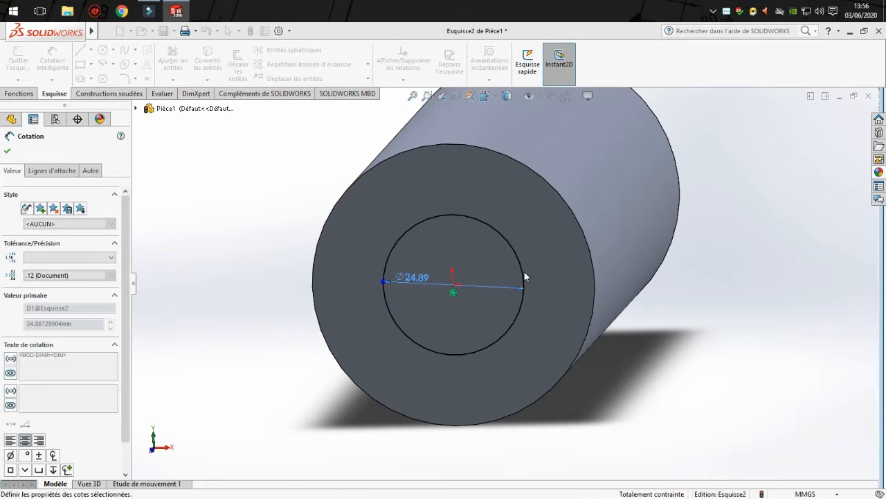
Extrude the 30 mm circle outward from the end face as a blind boss 50 mm deep.
{"action": "left_click", "coordinate": [18, 96]}
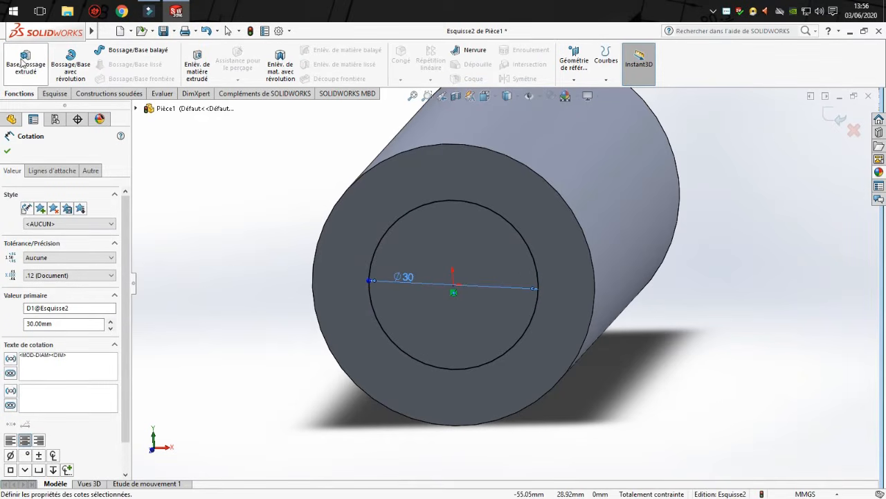
{"action": "left_click", "coordinate": [26, 61]}
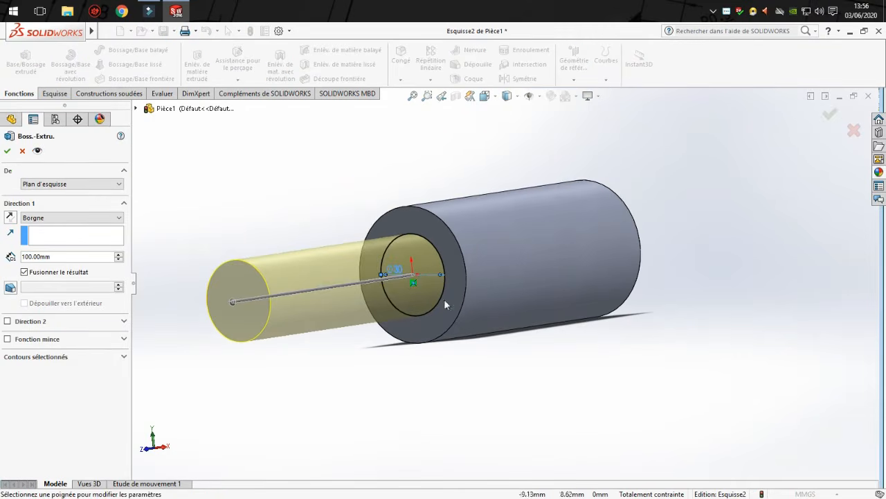
{"action": "left_click", "coordinate": [52, 255]}
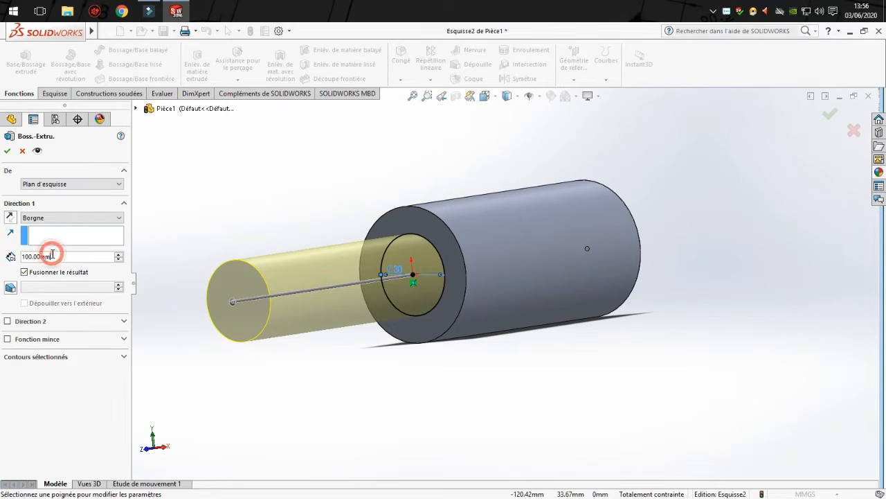
{"action": "type", "text": "30"}
{"action": "key", "text": "BackSpace"}
{"action": "key", "text": "BackSpace"}
{"action": "key", "text": "BackSpace"}
{"action": "key", "text": "BackSpace"}
{"action": "key", "text": "BackSpace"}
{"action": "key", "text": "BackSpace"}
{"action": "key", "text": "BackSpace"}
{"action": "key", "text": "BackSpace"}
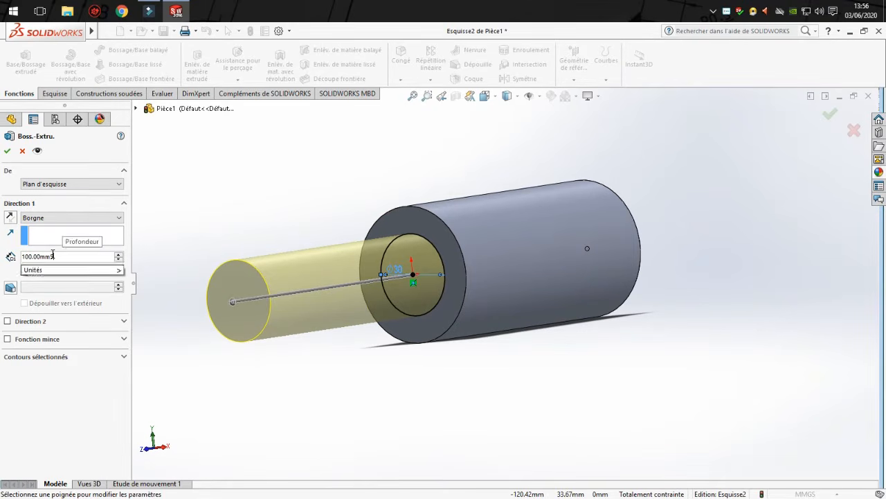
{"action": "key", "text": "Return"}
{"action": "type", "text": "50"}
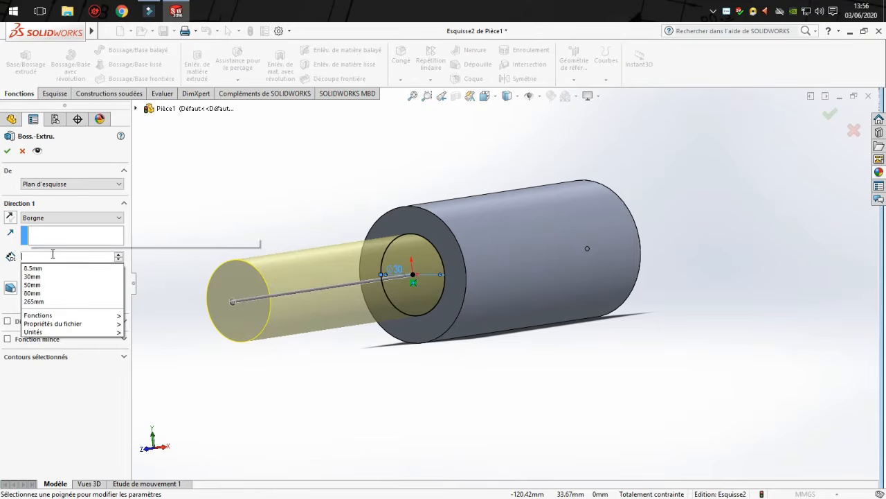
{"action": "left_click", "coordinate": [8, 152]}
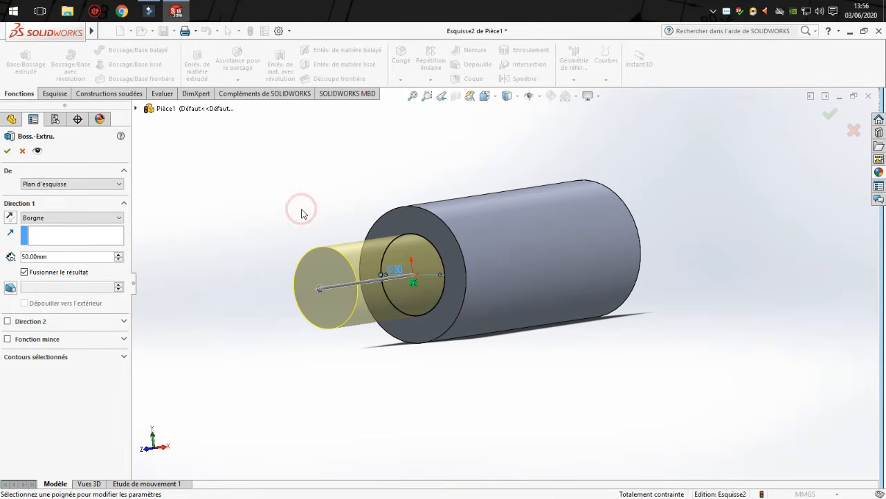
{"action": "left_click", "coordinate": [7, 151]}
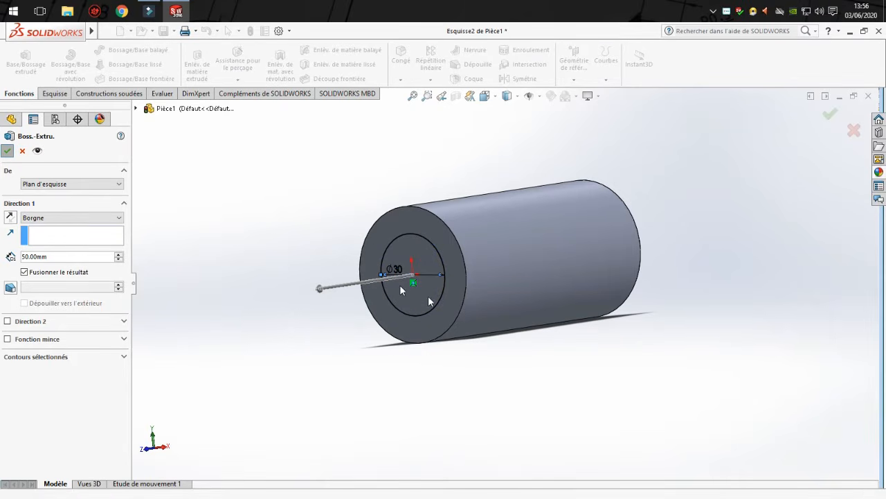
Sketch a concentric circle with a radius of about 12.8 mm on the large cylinder's opposite end face.
{"action": "middle_click_drag", "start_coordinate": [408, 258], "coordinate": [424, 325]}
{"action": "left_click", "coordinate": [542, 316]}
{"action": "scroll", "coordinate": [624, 320], "scroll_direction": "down", "scroll_amount": 3}
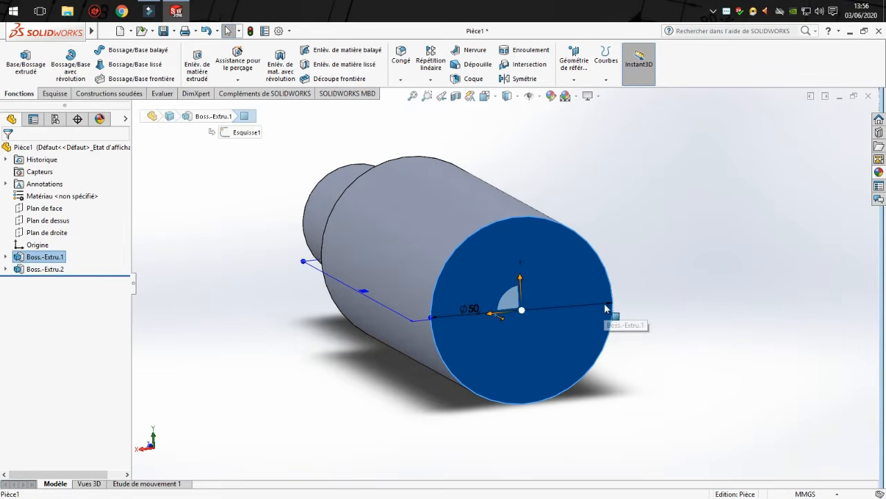
{"action": "left_click", "coordinate": [54, 93]}
{"action": "left_click", "coordinate": [102, 51]}
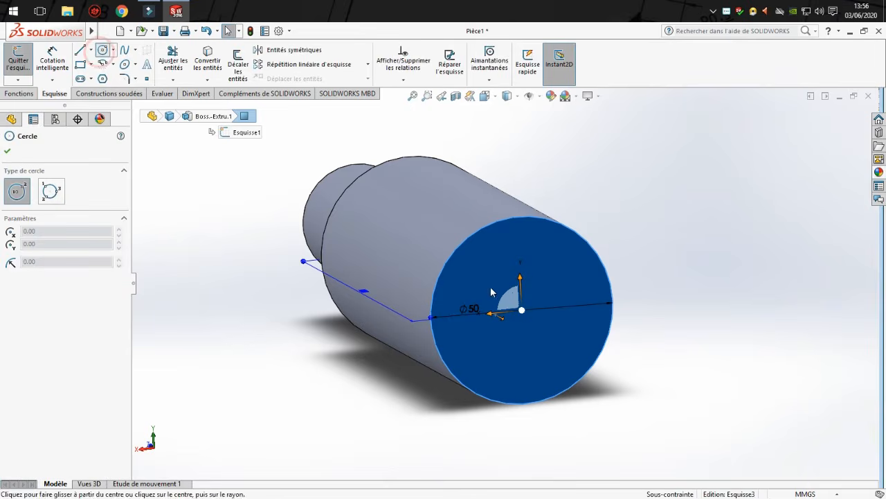
{"action": "left_click", "coordinate": [521, 312]}
{"action": "left_click", "coordinate": [546, 354]}
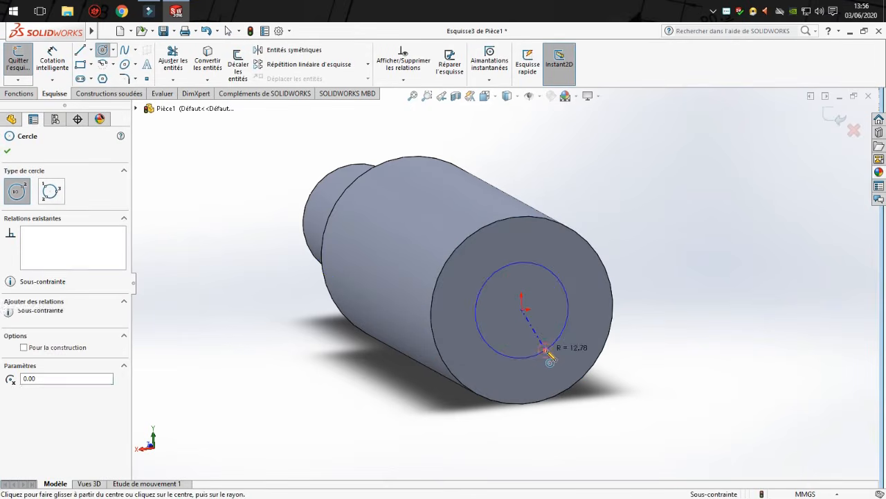
Dimension the circle on the large cylinder's end face with a diameter of 40 mm.
{"action": "left_click", "coordinate": [51, 63]}
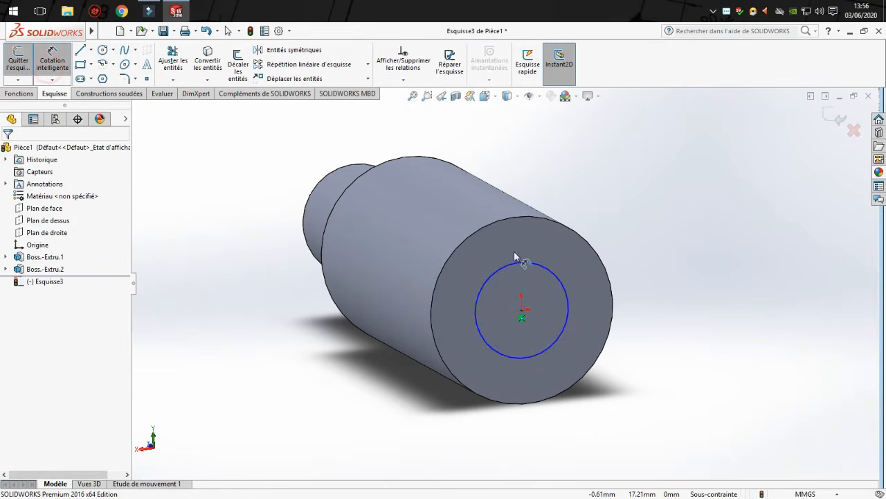
{"action": "left_click", "coordinate": [513, 264]}
{"action": "left_click", "coordinate": [358, 341]}
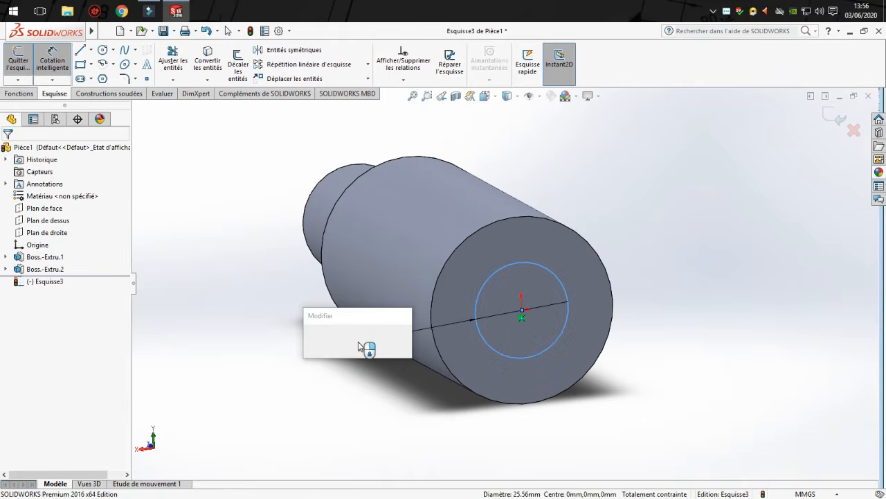
{"action": "key", "text": "Return"}
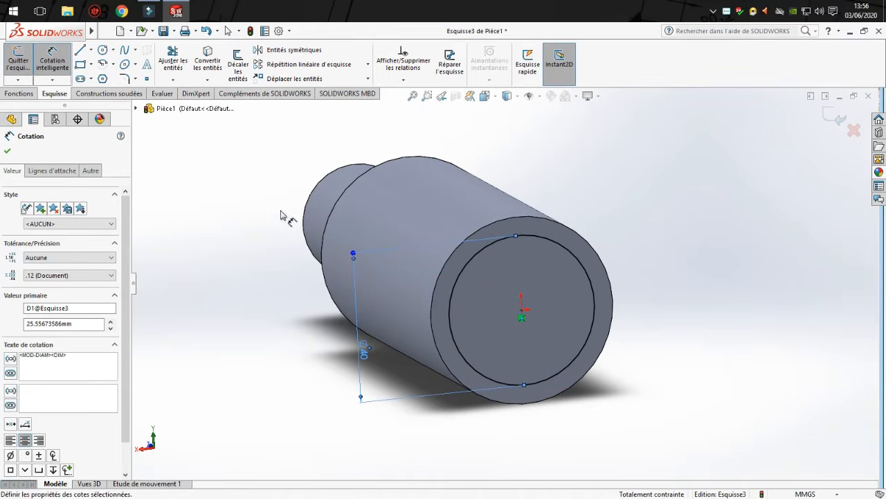
Cut the 40 mm circle into the large cylinder as a blind extruded cut 80 mm deep.
{"action": "left_click", "coordinate": [19, 93]}
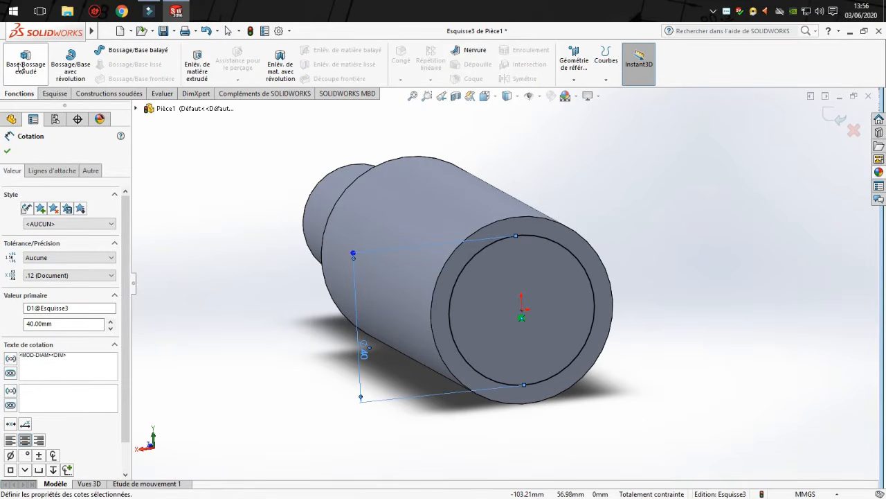
{"action": "left_click", "coordinate": [200, 73]}
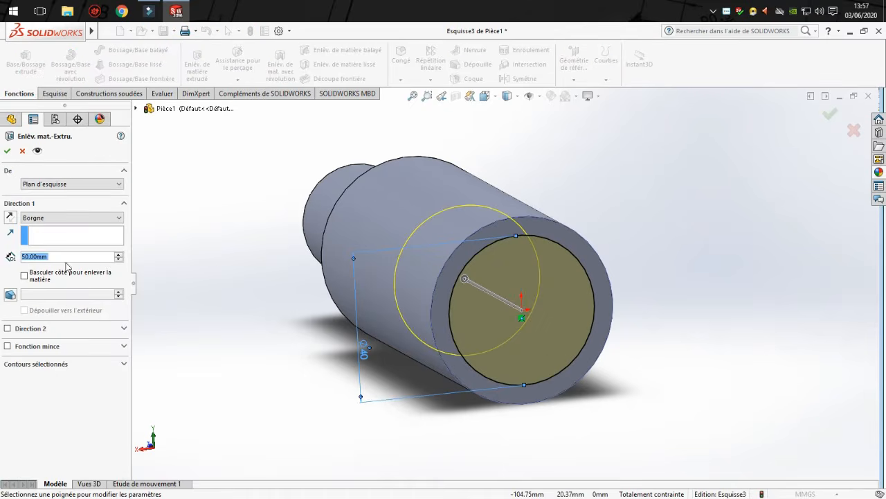
{"action": "left_click", "coordinate": [118, 255]}
{"action": "left_click", "coordinate": [118, 254]}
{"action": "left_click", "coordinate": [118, 254]}
{"action": "left_click", "coordinate": [118, 254]}
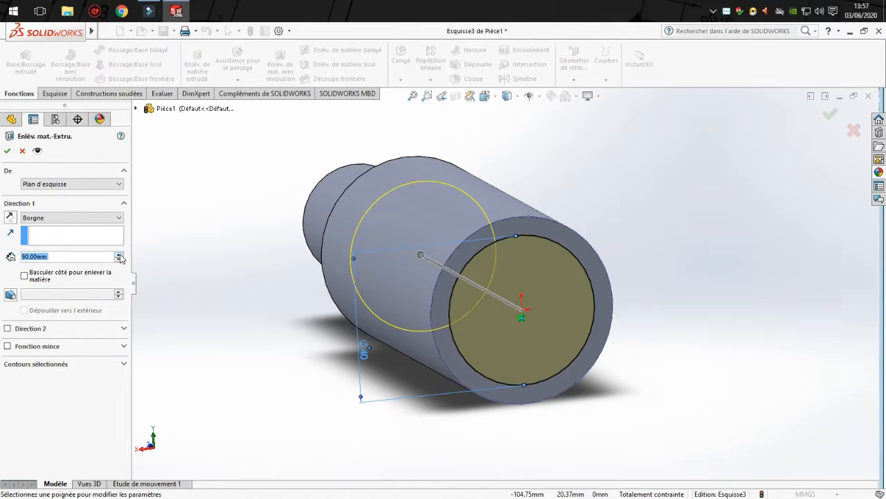
{"action": "left_click", "coordinate": [118, 260]}
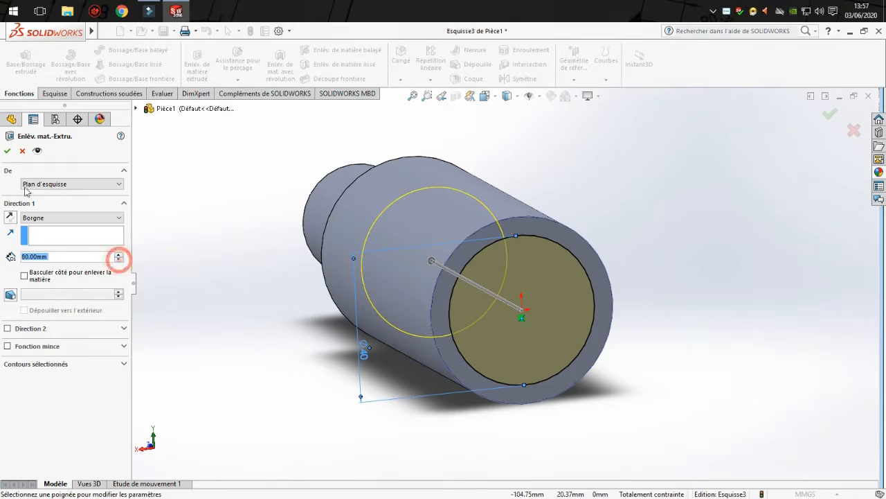
{"action": "left_click", "coordinate": [7, 151]}
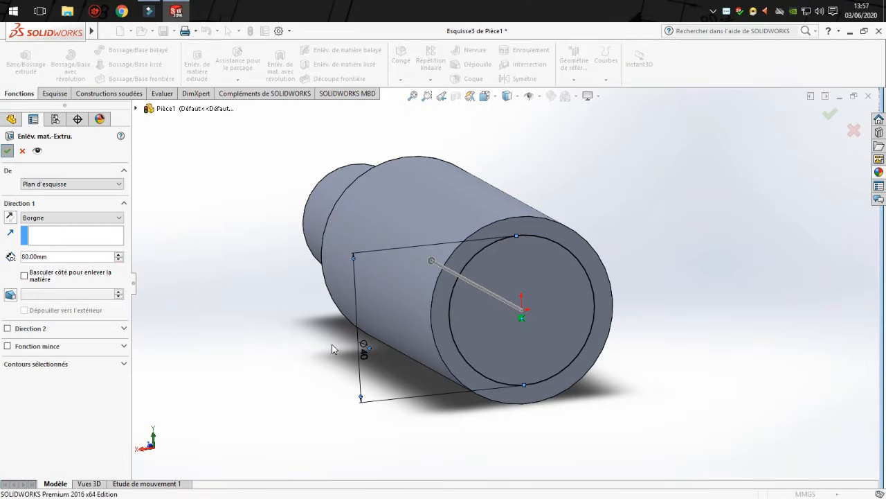
{"action": "left_click", "coordinate": [672, 367]}
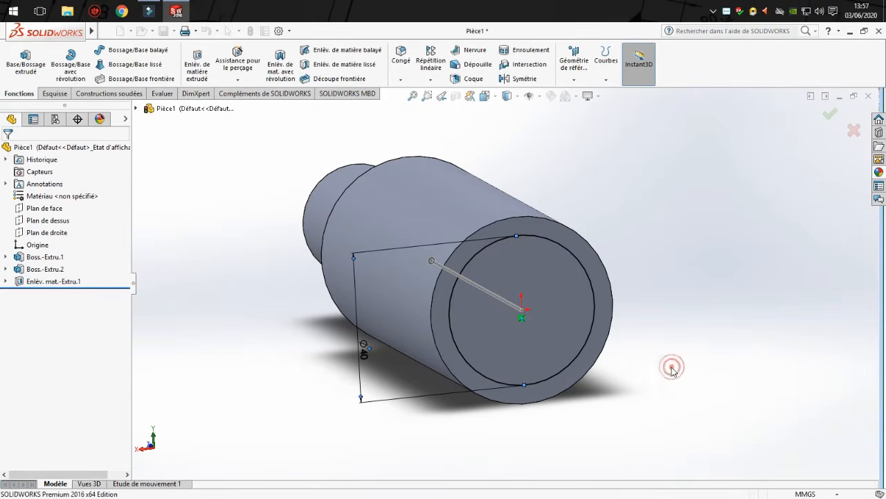
Examine the finished part from both ends, checking the smaller boss and the blind bore.
{"action": "mouse_move", "coordinate": [602, 353]}
{"action": "middle_mouse_down"}
{"action": "mouse_move", "coordinate": [552, 329]}
{"action": "mouse_move", "coordinate": [609, 318]}
{"action": "mouse_move", "coordinate": [594, 349]}
{"action": "mouse_move", "coordinate": [586, 337]}
{"action": "mouse_move", "coordinate": [672, 333]}
{"action": "mouse_move", "coordinate": [772, 353]}
{"action": "mouse_move", "coordinate": [508, 292]}
{"action": "mouse_move", "coordinate": [721, 330]}
{"action": "mouse_move", "coordinate": [702, 333]}
{"action": "mouse_move", "coordinate": [726, 367]}
{"action": "mouse_move", "coordinate": [792, 344]}
{"action": "mouse_move", "coordinate": [392, 248]}
{"action": "mouse_move", "coordinate": [471, 311]}
{"action": "mouse_move", "coordinate": [406, 283]}
{"action": "middle_mouse_up"}
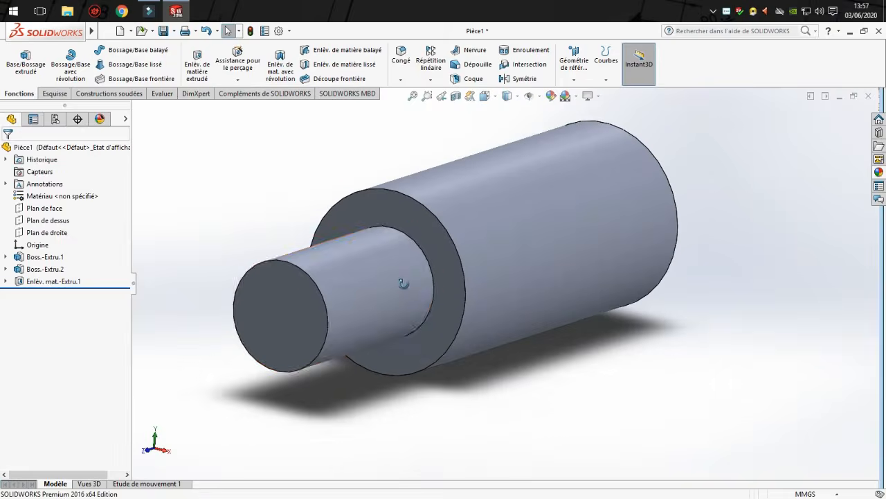
{"action": "left_click", "coordinate": [519, 403]}
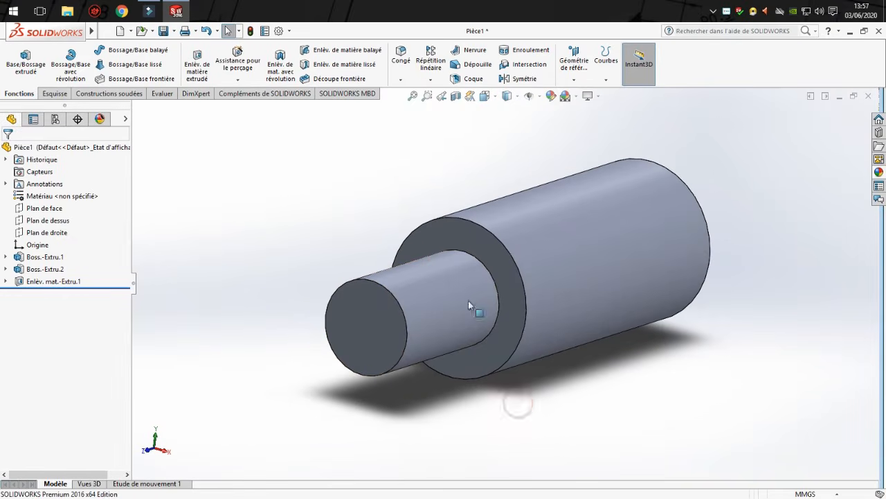
{"action": "scroll", "coordinate": [636, 277], "scroll_direction": "up", "scroll_amount": 1}
{"action": "scroll", "coordinate": [636, 278], "scroll_direction": "up", "scroll_amount": 1}
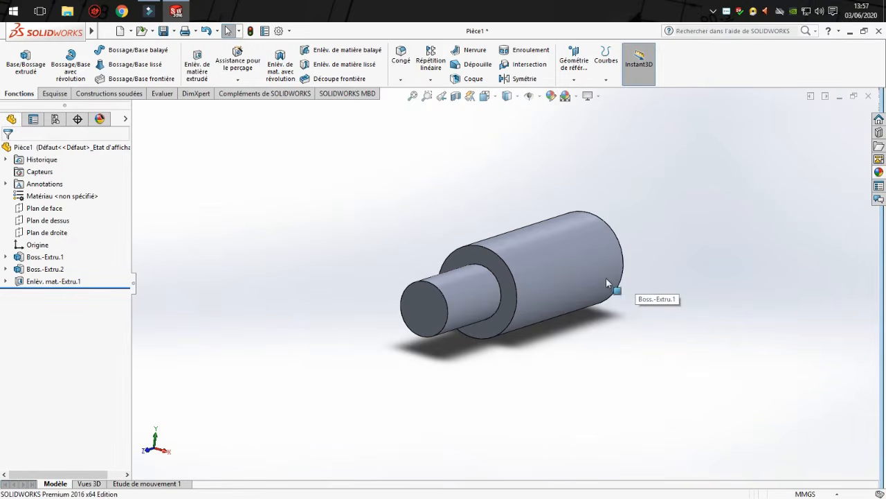
{"action": "middle_click_drag", "start_coordinate": [606, 278], "coordinate": [390, 311]}
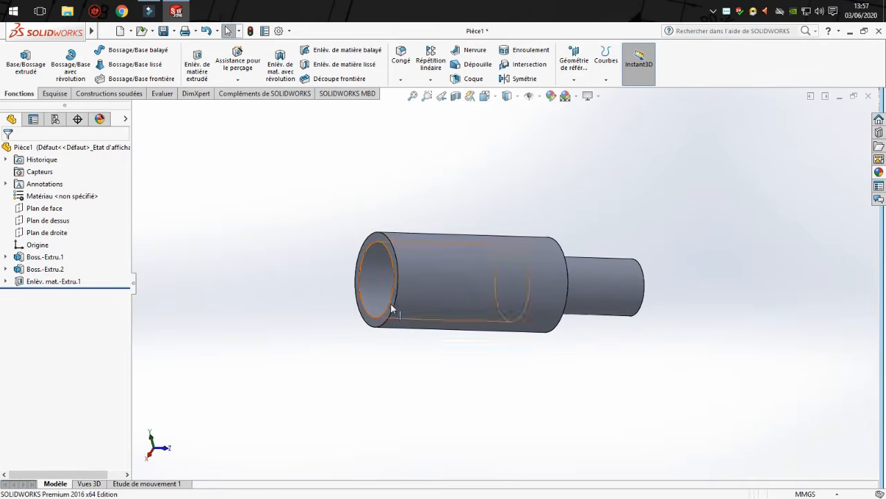
{"action": "middle_click_drag", "start_coordinate": [604, 285], "coordinate": [797, 233]}
Create a new part document and start a sketch on the front plane (Plan de face).
{"action": "left_click", "coordinate": [122, 32]}
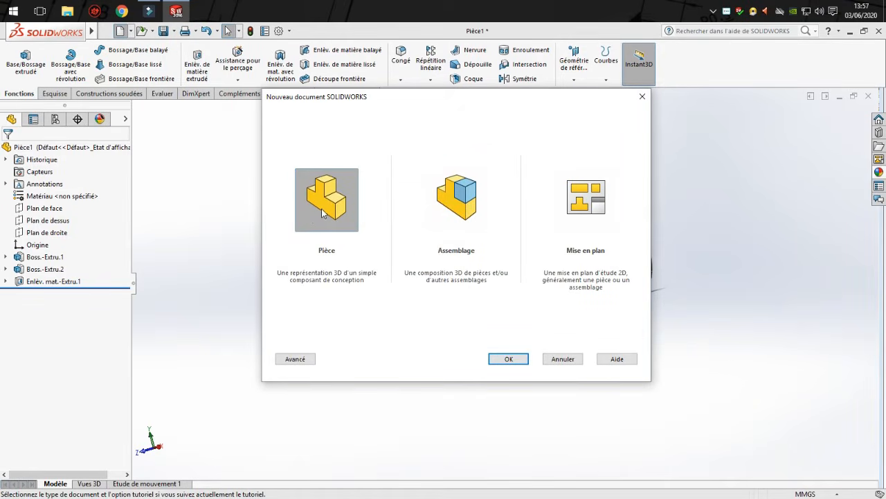
{"action": "double_click", "coordinate": [339, 201]}
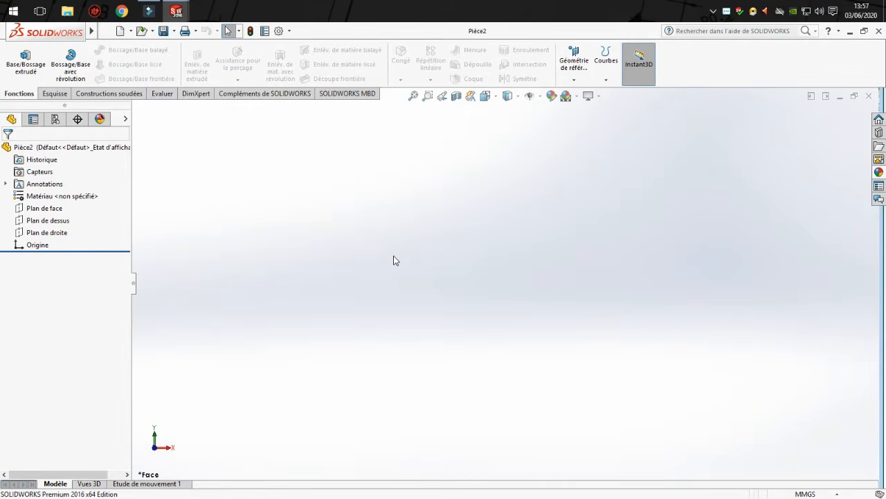
{"action": "left_click", "coordinate": [54, 93]}
{"action": "left_click", "coordinate": [26, 73]}
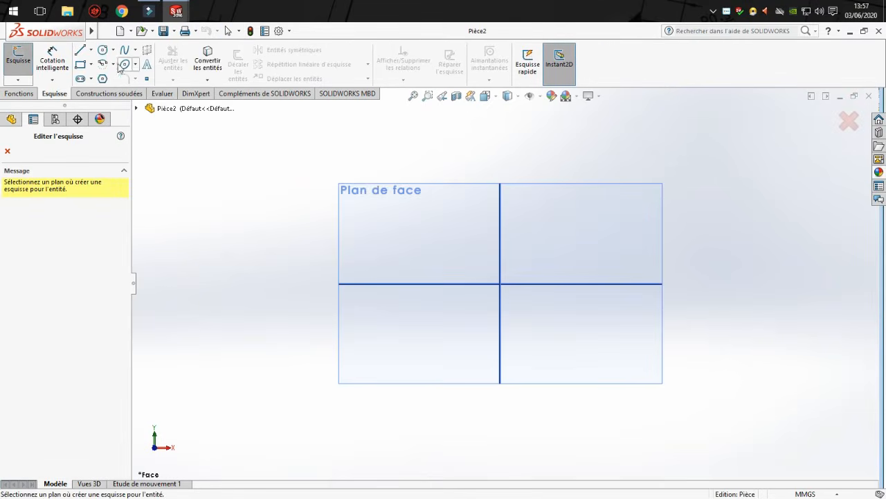
{"action": "left_click", "coordinate": [383, 214]}
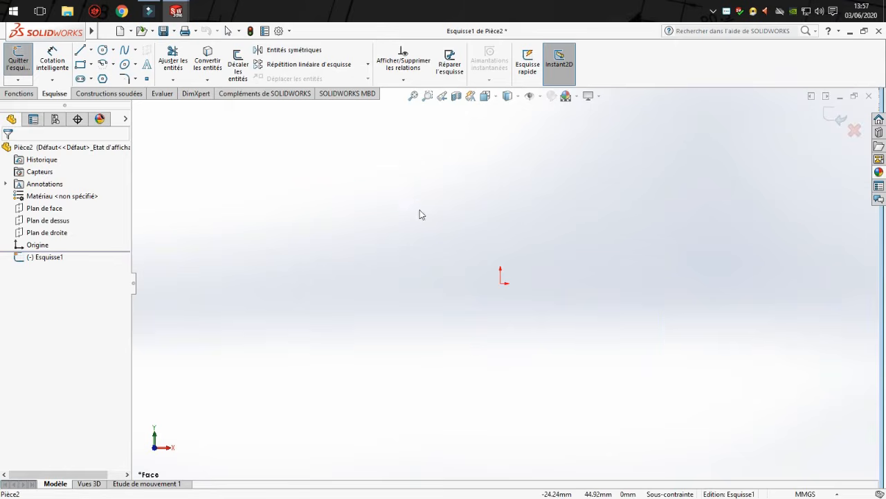
Draw a horizontal construction line from the origin along the positive X direction as the profile's axis.
{"action": "left_click", "coordinate": [91, 49]}
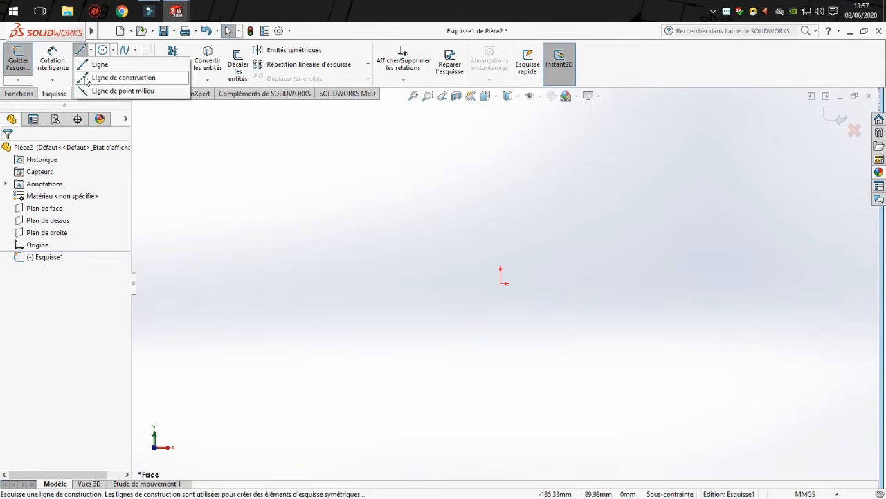
{"action": "left_click", "coordinate": [111, 75]}
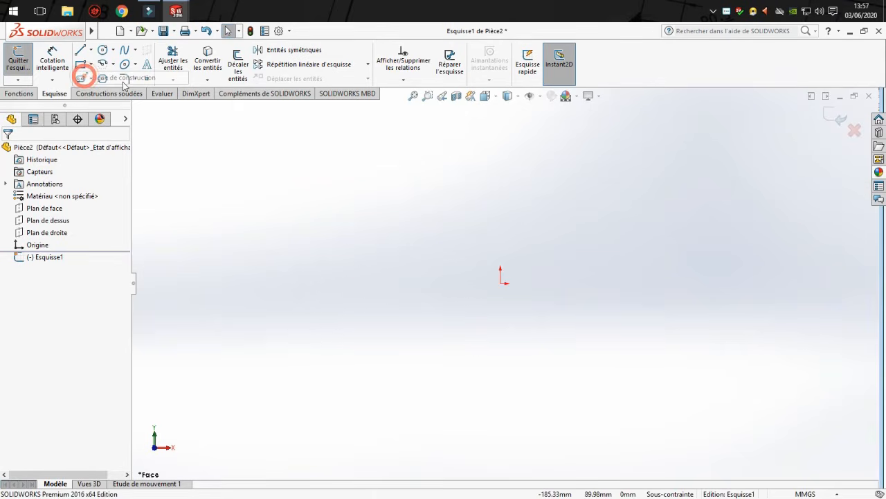
{"action": "left_click", "coordinate": [501, 282]}
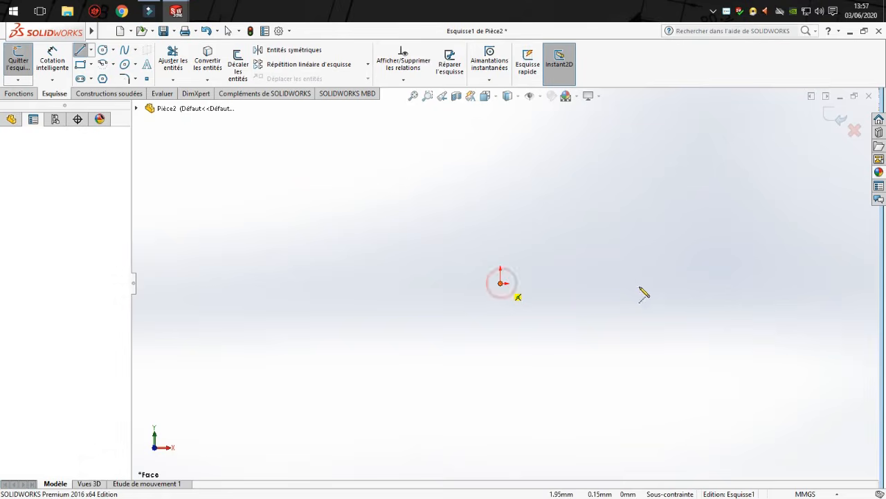
{"action": "left_click", "coordinate": [766, 282]}
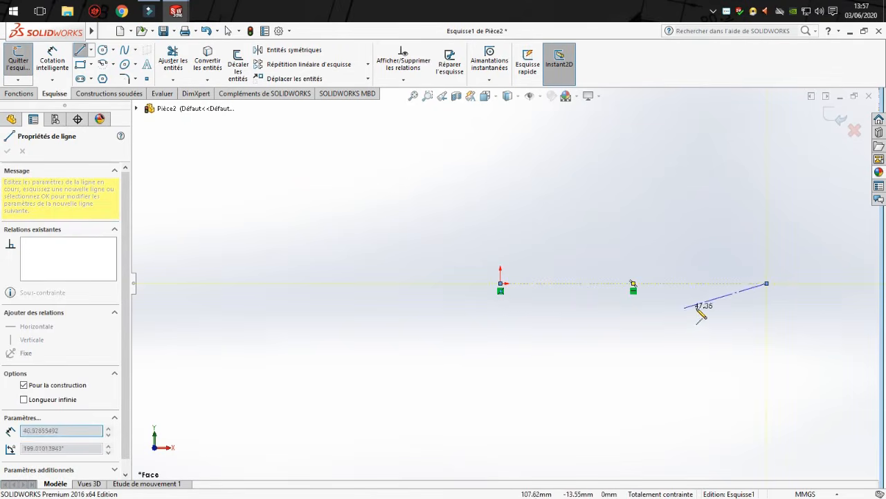
{"action": "key", "text": "Escape"}
{"action": "scroll", "coordinate": [734, 270], "scroll_direction": "down", "scroll_amount": 4}
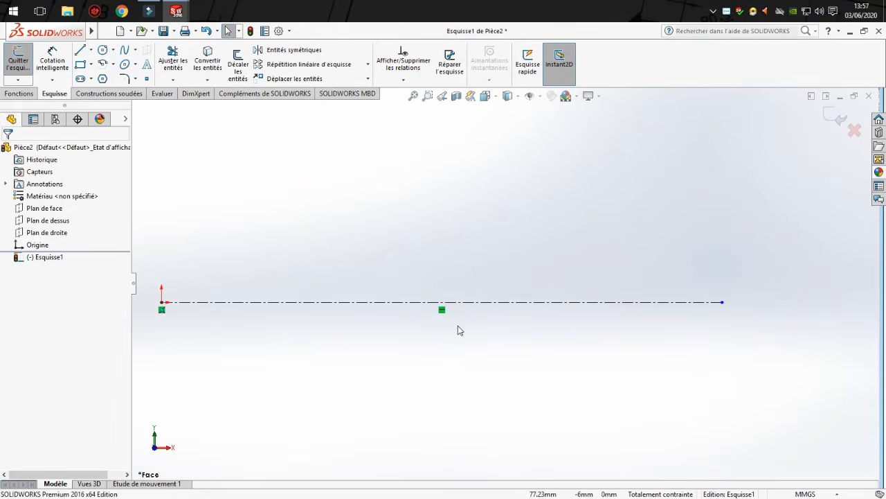
{"action": "scroll", "coordinate": [458, 330], "scroll_direction": "up", "scroll_amount": 2}
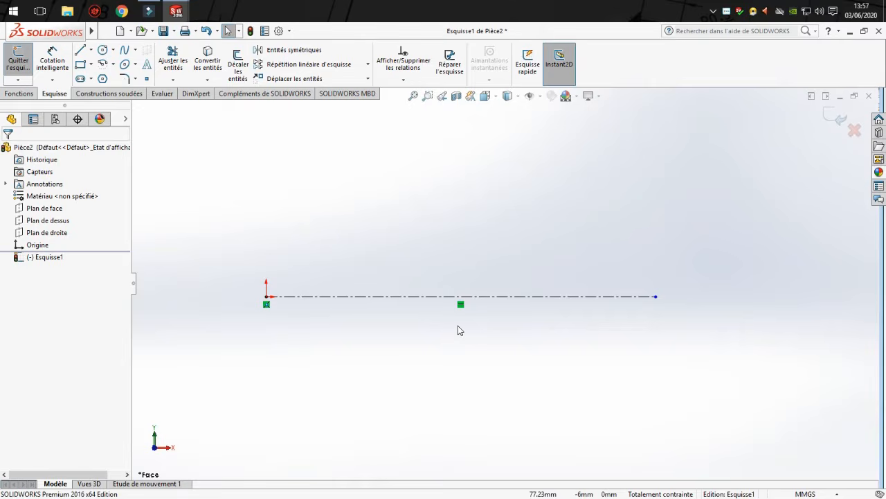
Sketch a stepped, bored half-profile above the axis: first edge about 20.6 mm, first step about 44 mm, bore about 78.6 mm long and 30.5 mm in radius.
{"action": "left_click", "coordinate": [81, 52]}
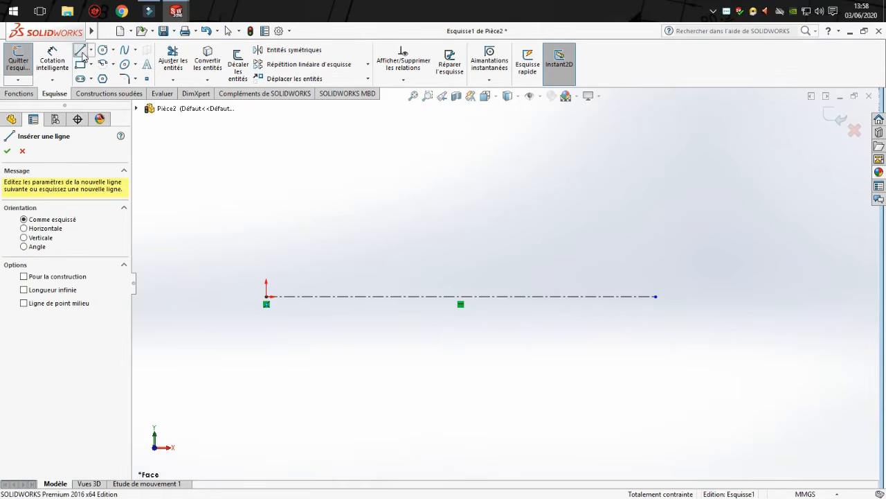
{"action": "left_click", "coordinate": [284, 296]}
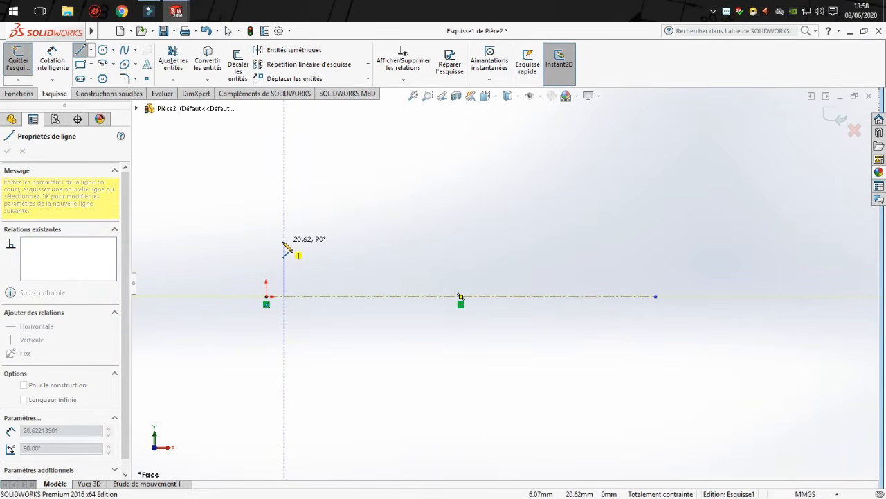
{"action": "left_click", "coordinate": [284, 241]}
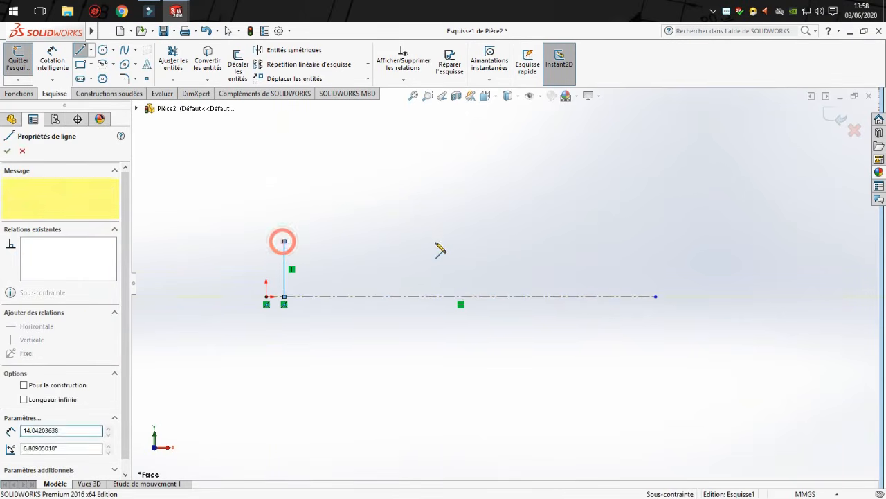
{"action": "left_click", "coordinate": [402, 241]}
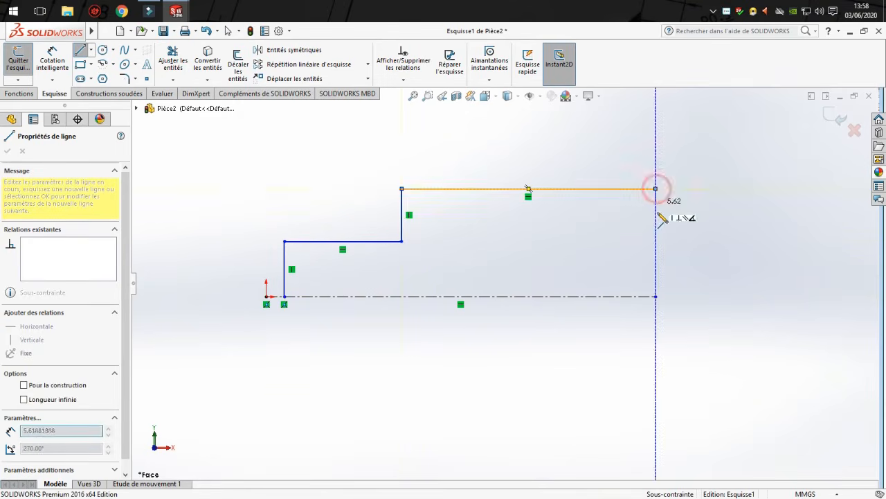
{"action": "left_click", "coordinate": [656, 188]}
{"action": "left_click", "coordinate": [656, 215]}
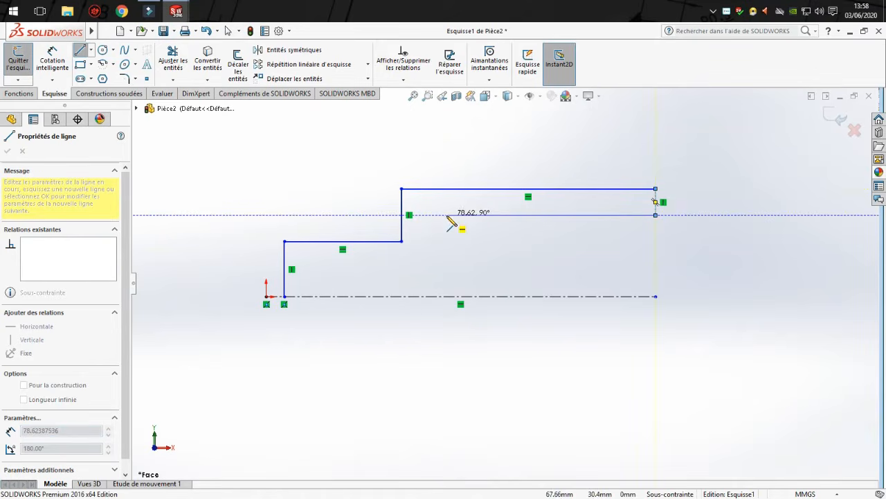
{"action": "left_click", "coordinate": [447, 215]}
{"action": "left_click", "coordinate": [446, 297]}
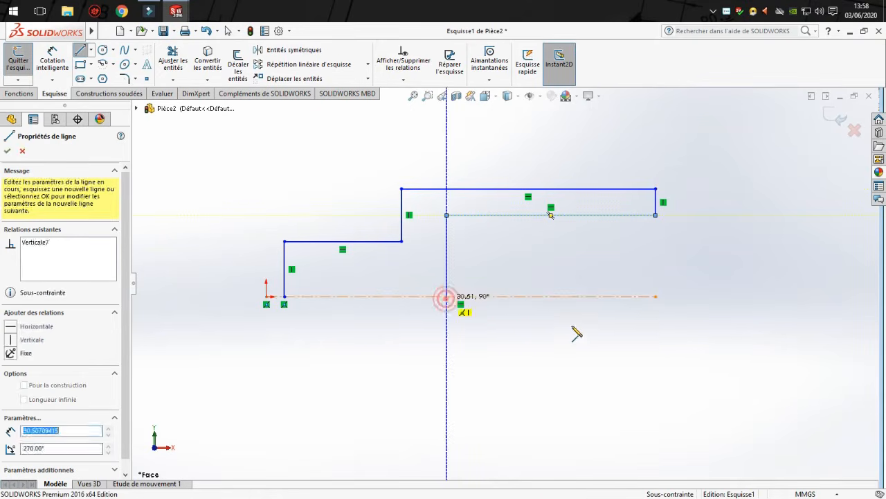
{"action": "key", "text": "Escape"}
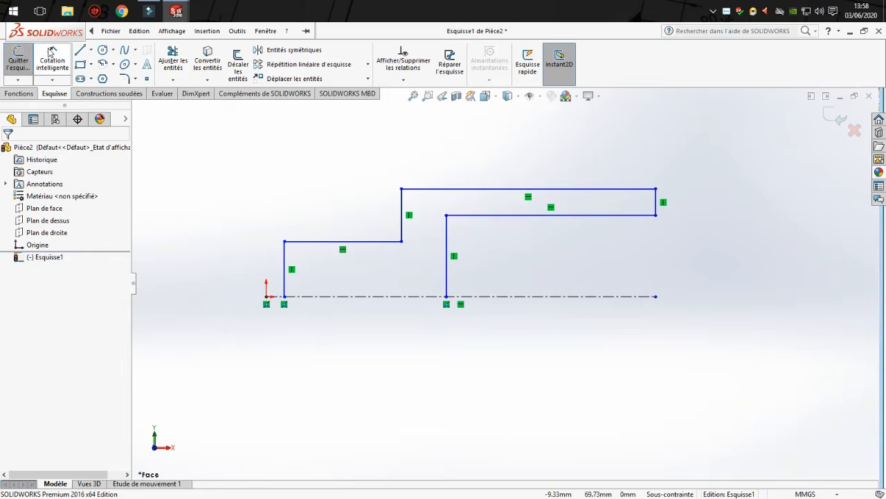
Move the starting point of the stepped profile along the axis until it coincides with the origin.
{"action": "left_click", "coordinate": [50, 53]}
{"action": "key", "text": "Escape"}
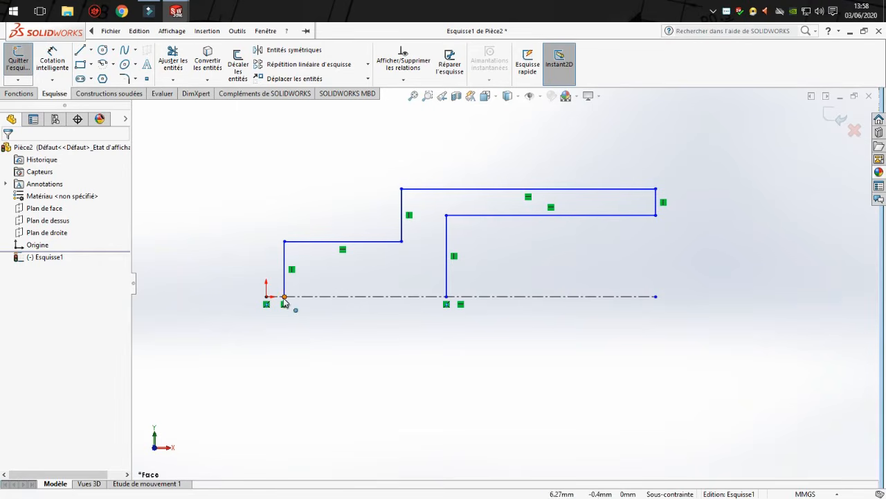
{"action": "mouse_move", "coordinate": [285, 296]}
{"action": "left_mouse_down"}
{"action": "mouse_move", "coordinate": [321, 298]}
{"action": "mouse_move", "coordinate": [266, 301]}
{"action": "mouse_move", "coordinate": [273, 299]}
{"action": "left_mouse_up"}
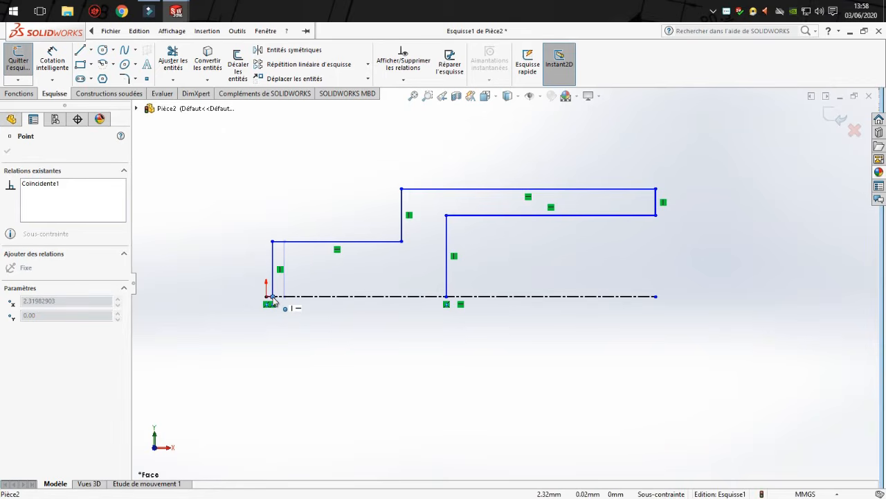
{"action": "mouse_move", "coordinate": [275, 298]}
{"action": "left_mouse_down"}
{"action": "mouse_move", "coordinate": [288, 300]}
{"action": "mouse_move", "coordinate": [267, 297]}
{"action": "left_mouse_up"}
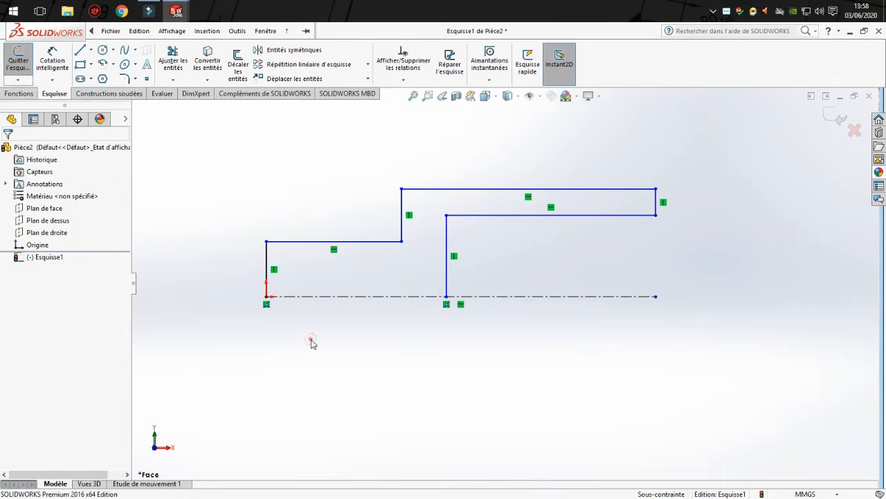
{"action": "left_click", "coordinate": [52, 60]}
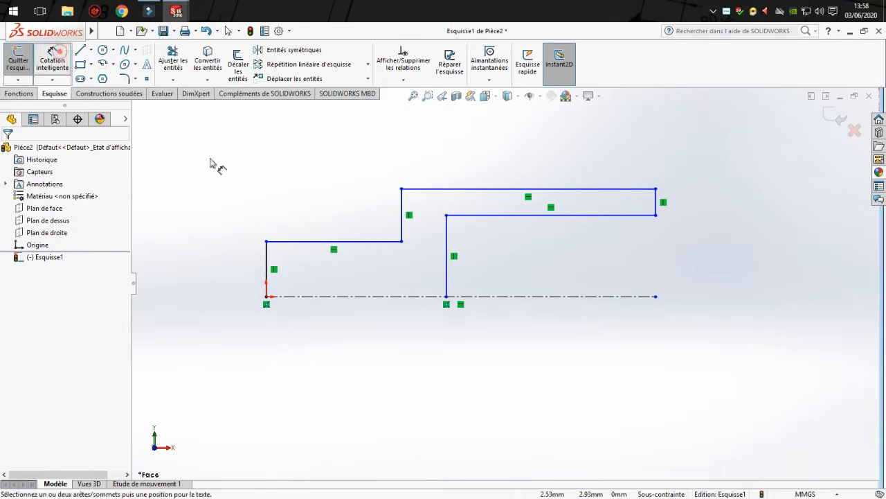
{"action": "left_click", "coordinate": [280, 242]}
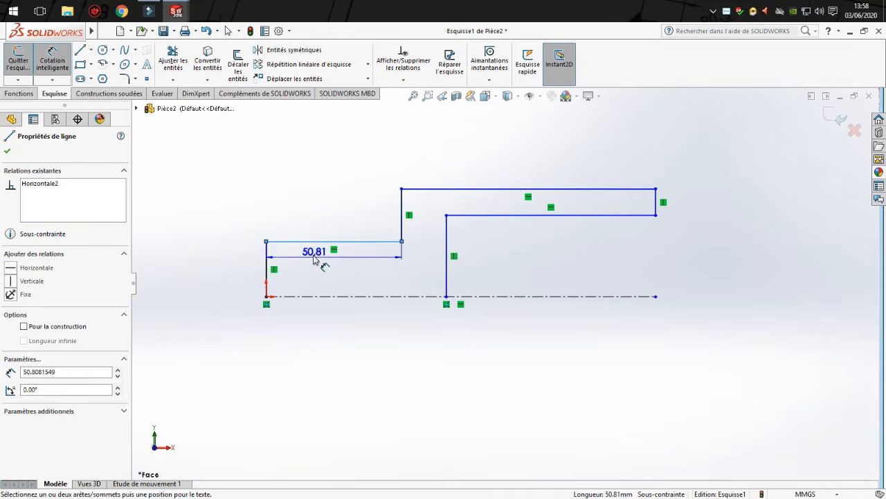
{"action": "key", "text": "Escape"}
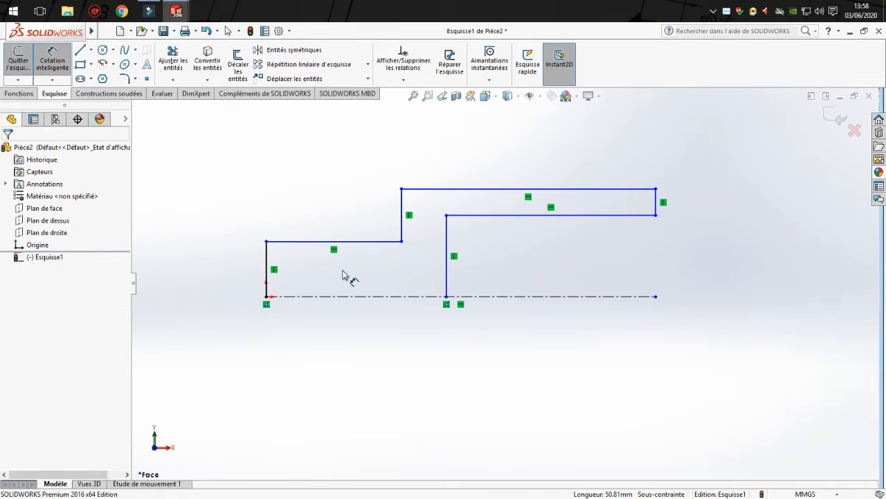
{"action": "left_click", "coordinate": [266, 270]}
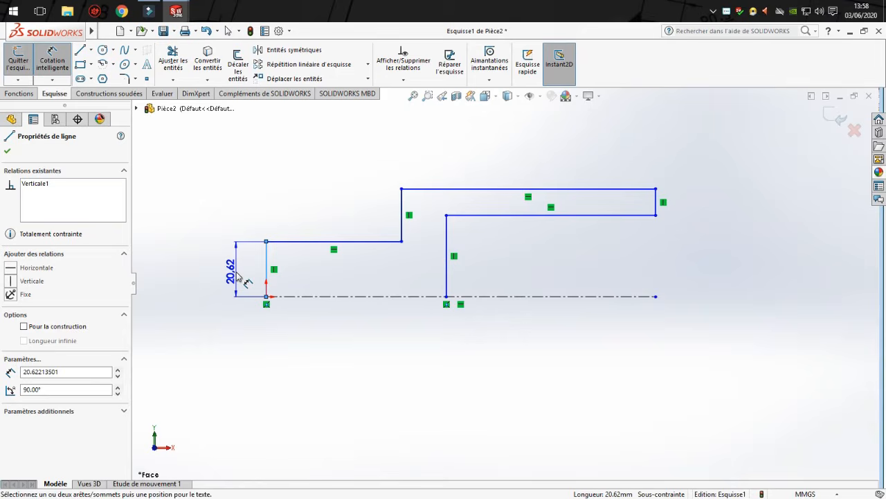
{"action": "key", "text": "Escape"}
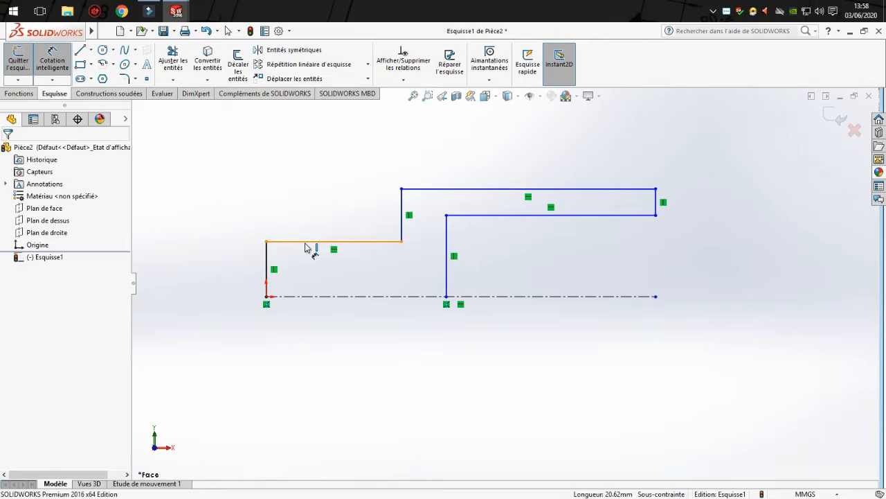
Dimension the first step's diameter from its outer edge across the construction axis and set it to 30 mm.
{"action": "left_click_drag", "start_coordinate": [320, 253], "coordinate": [324, 299]}
{"action": "left_click", "coordinate": [323, 299]}
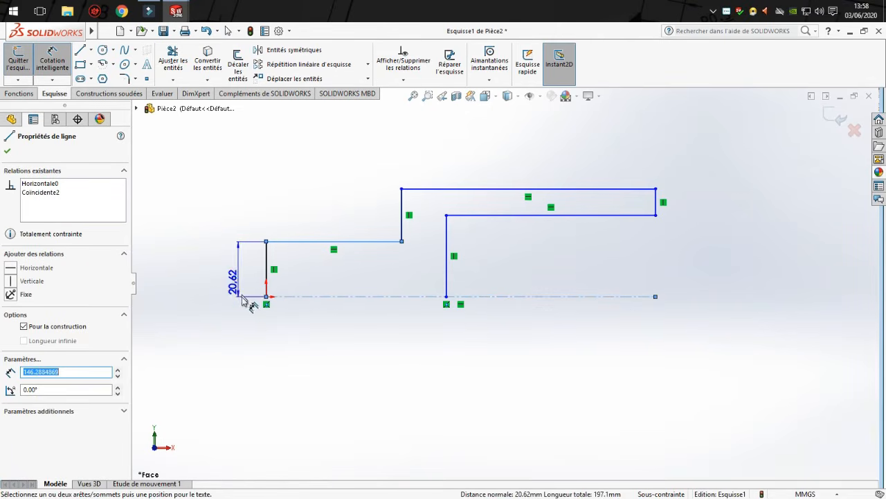
{"action": "left_click", "coordinate": [247, 312]}
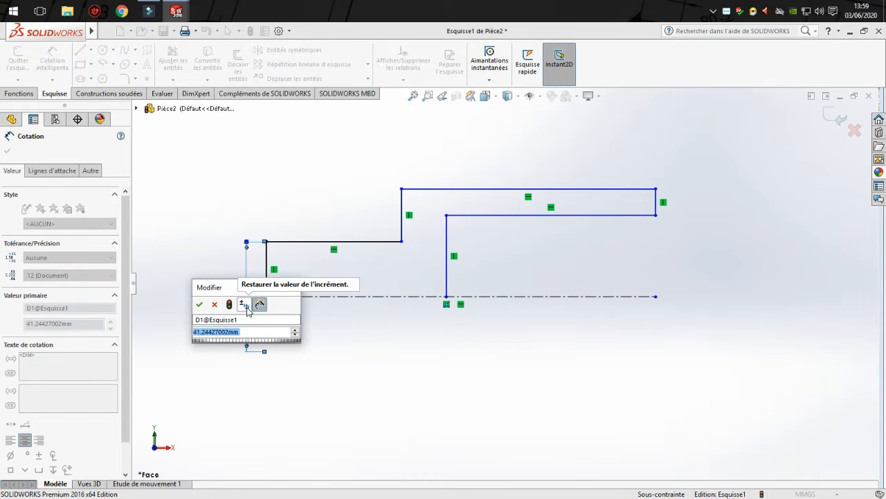
{"action": "type", "text": "30"}
{"action": "key", "text": "Return"}
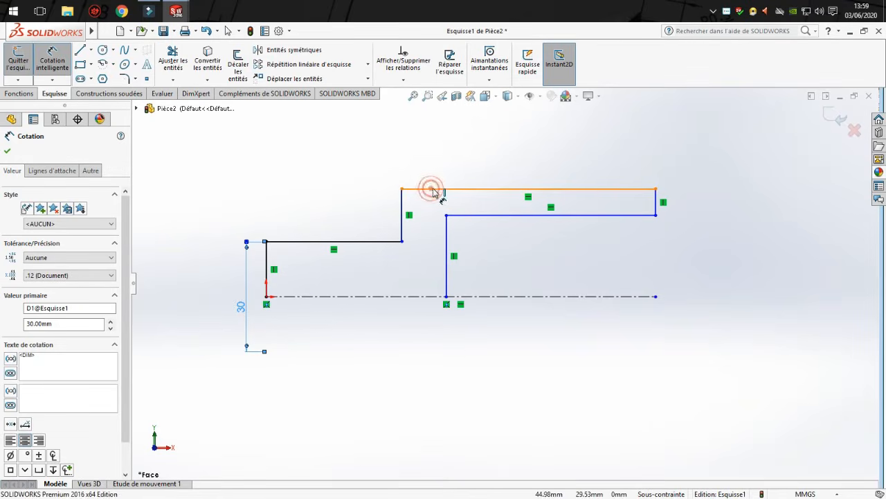
Dimension the larger step's outer diameter across the axis as 50 mm and place the dimension outside the 30 mm one.
{"action": "left_click", "coordinate": [430, 191]}
{"action": "left_click", "coordinate": [431, 296]}
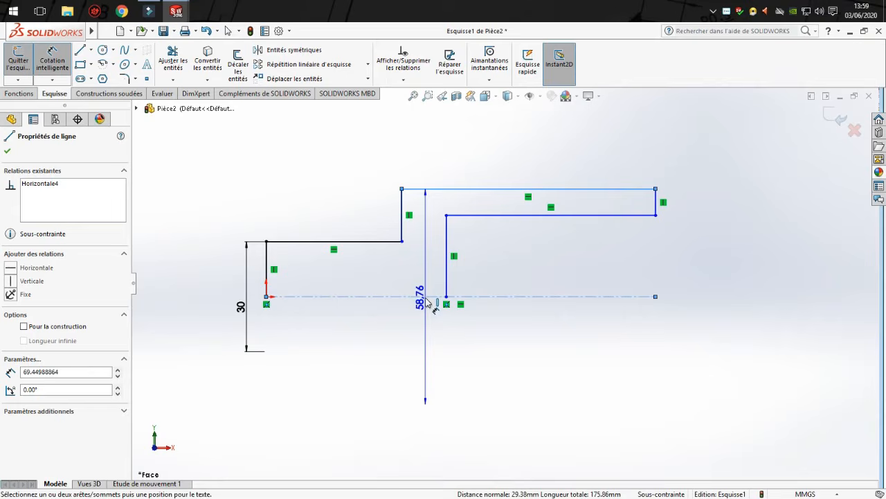
{"action": "left_click", "coordinate": [421, 315]}
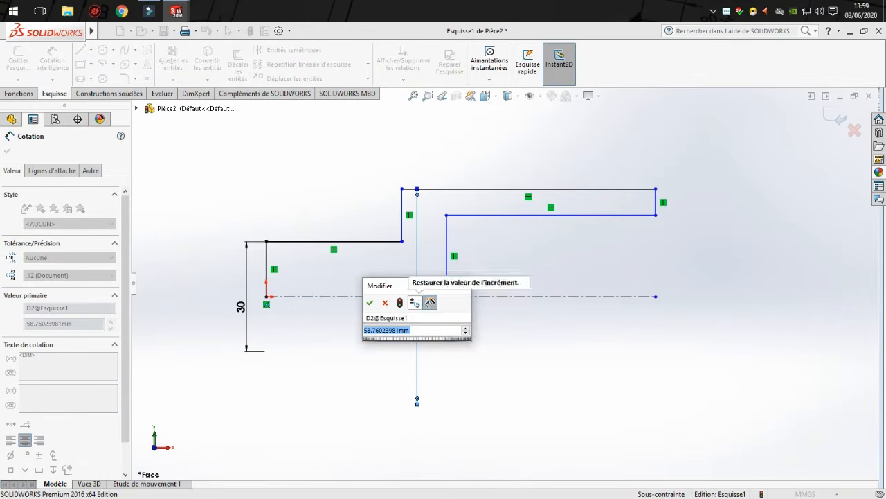
{"action": "type", "text": "60"}
{"action": "key", "text": "Return"}
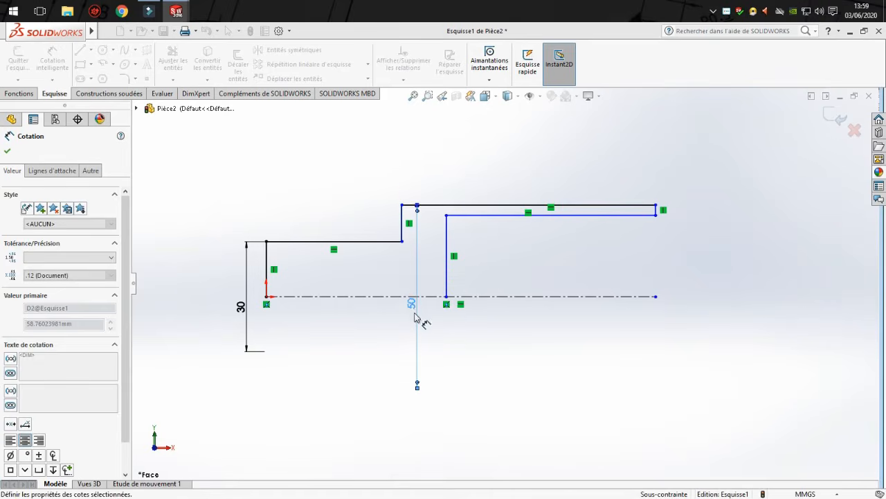
{"action": "mouse_move", "coordinate": [412, 307]}
{"action": "left_mouse_down"}
{"action": "mouse_move", "coordinate": [186, 292]}
{"action": "mouse_move", "coordinate": [197, 296]}
{"action": "left_mouse_up"}
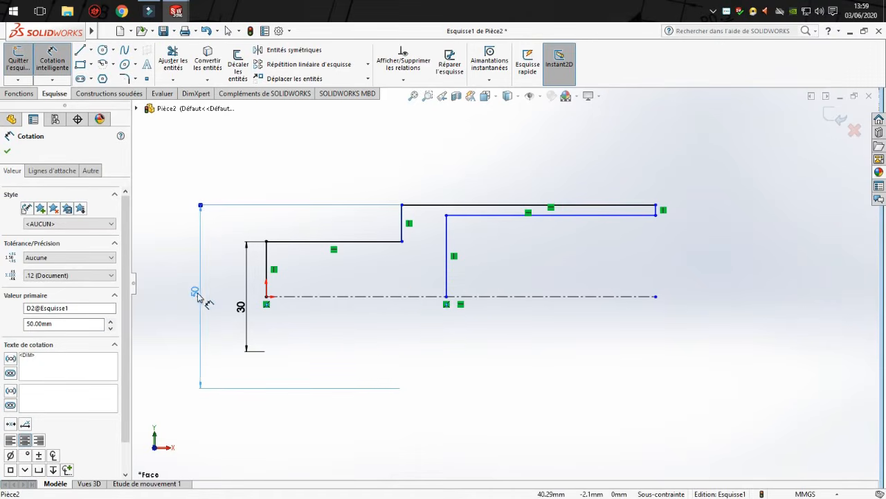
{"action": "left_click", "coordinate": [314, 329]}
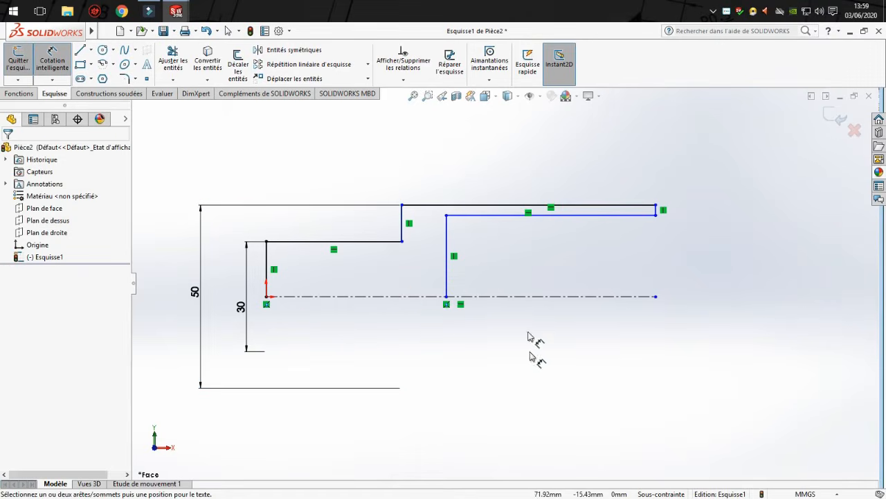
Dimension the length of the small-diameter step above the profile and set it to 50 mm.
{"action": "left_click", "coordinate": [376, 242]}
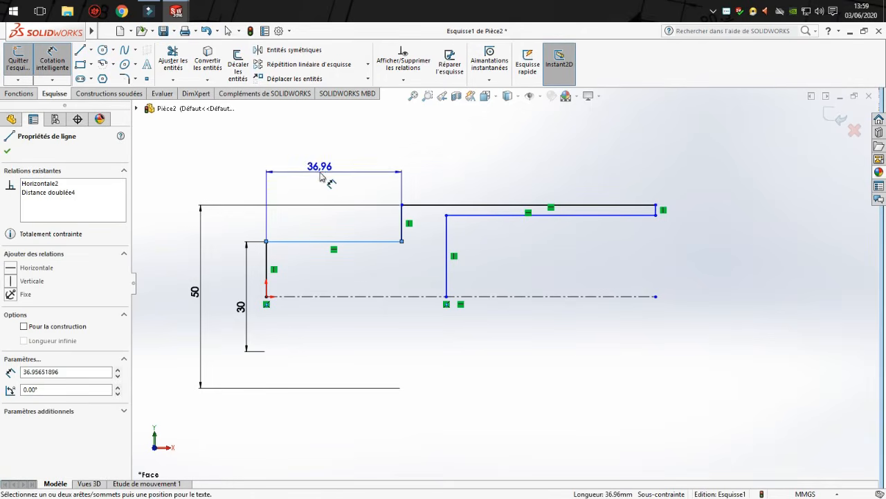
{"action": "left_click", "coordinate": [326, 173]}
{"action": "type", "text": "50"}
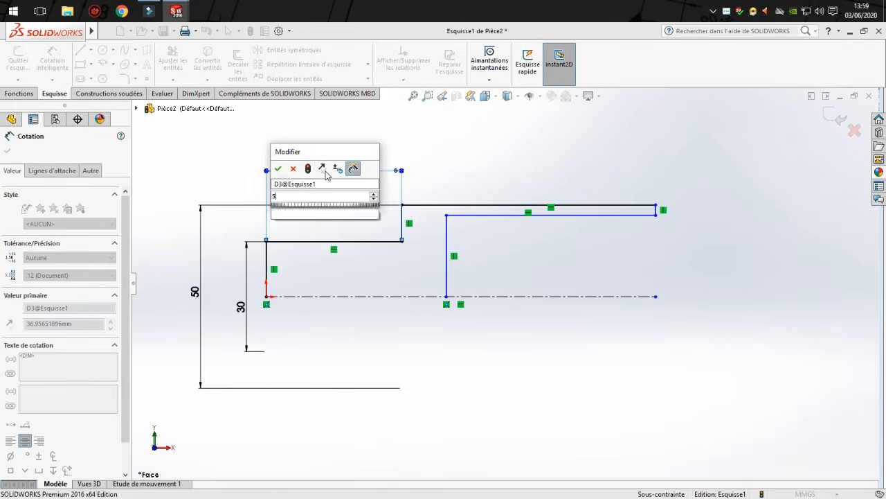
{"action": "left_click", "coordinate": [278, 169]}
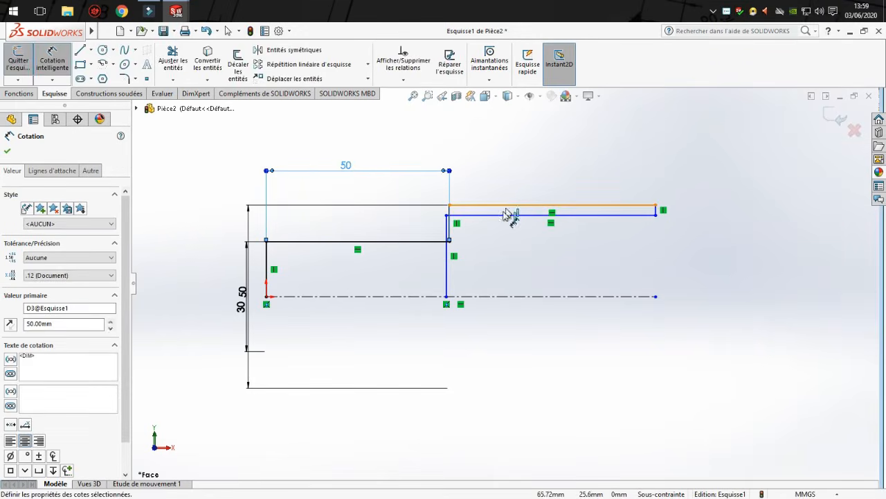
Dimension the length of the large-diameter step's outer edge above the profile and set it to 100 mm.
{"action": "left_click", "coordinate": [565, 206]}
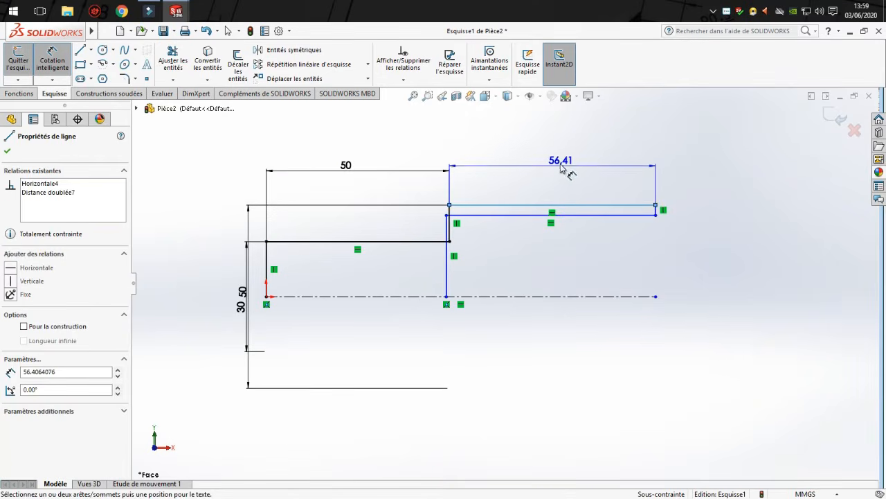
{"action": "left_click", "coordinate": [562, 172]}
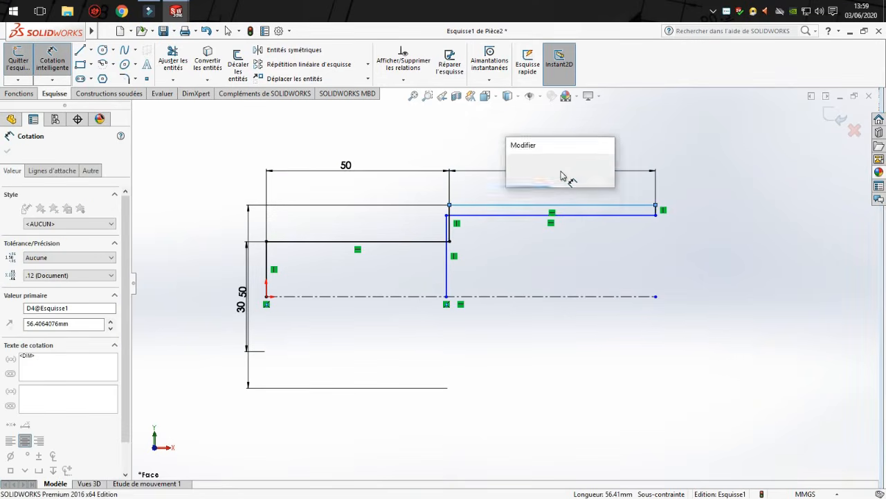
{"action": "key", "text": "Return"}
{"action": "left_click", "coordinate": [560, 169]}
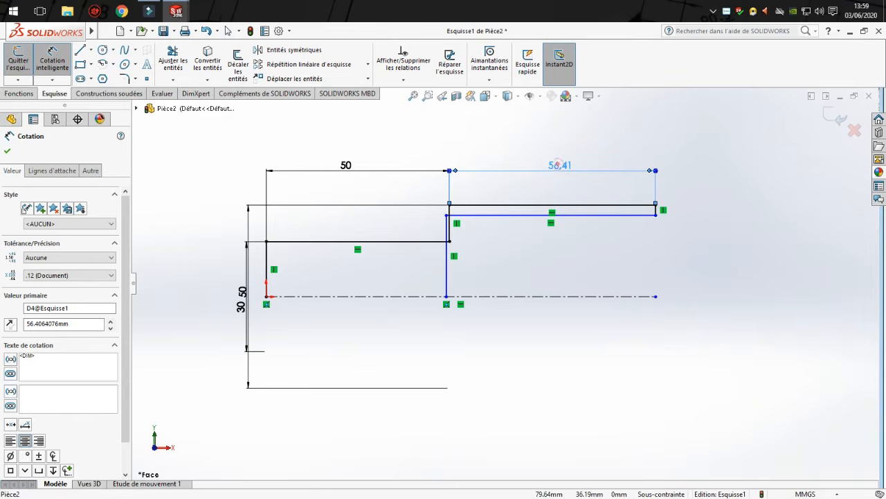
{"action": "double_click", "coordinate": [559, 165]}
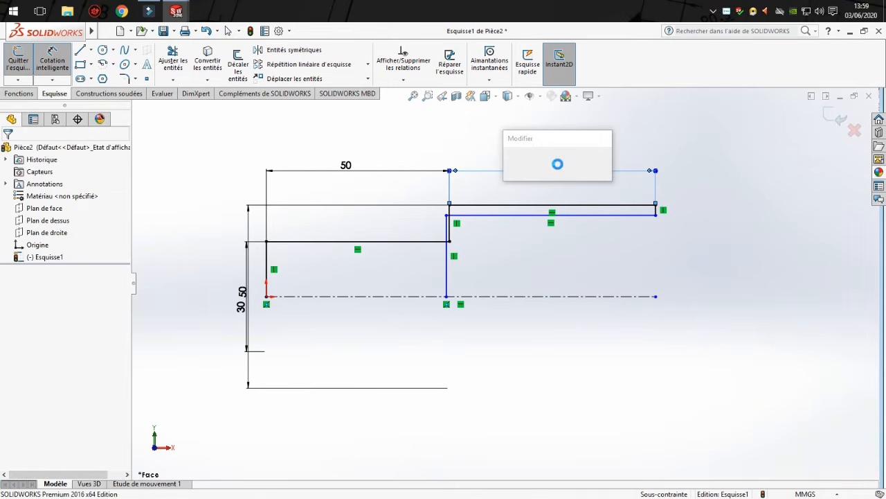
{"action": "type", "text": "100"}
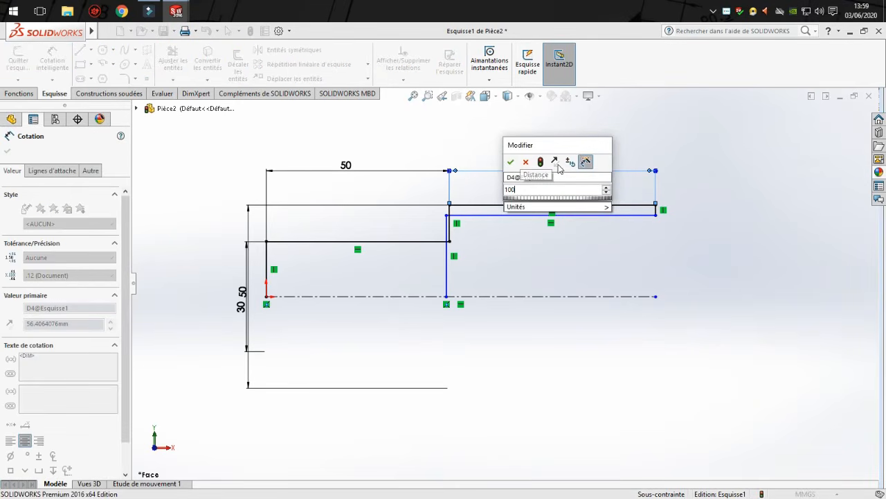
{"action": "key", "text": "Return"}
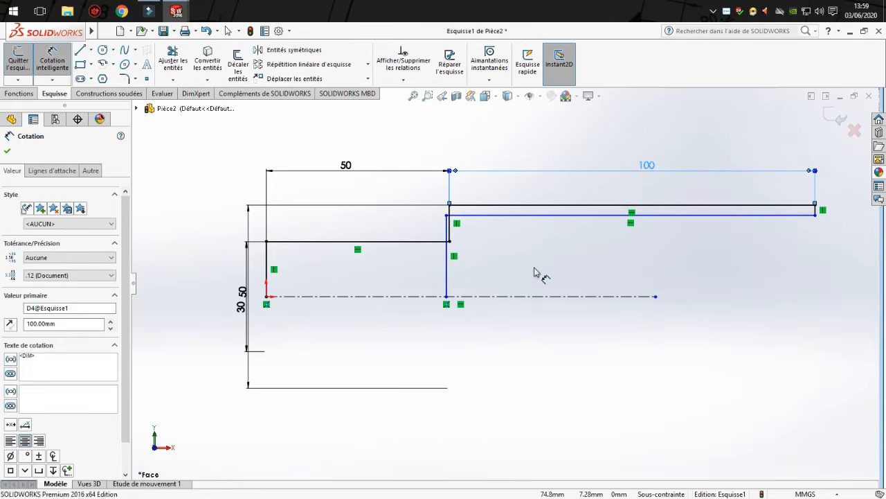
Shift the bore's vertical end edge along the axis past the step shoulder, making the bore about 82 mm long.
{"action": "key", "text": "Escape"}
{"action": "mouse_move", "coordinate": [447, 280]}
{"action": "left_mouse_down"}
{"action": "mouse_move", "coordinate": [539, 283]}
{"action": "mouse_move", "coordinate": [516, 283]}
{"action": "left_mouse_up"}
{"action": "left_click", "coordinate": [673, 251]}
{"action": "scroll", "coordinate": [815, 211], "scroll_direction": "up", "scroll_amount": 4}
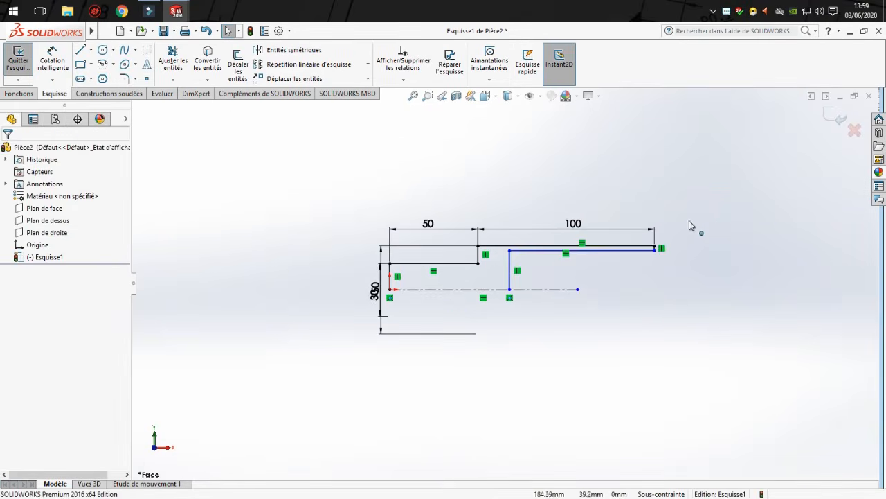
{"action": "scroll", "coordinate": [650, 231], "scroll_direction": "down", "scroll_amount": 2}
Dimension the length of the bore's horizontal edge inside the profile and set it to 80 mm.
{"action": "left_click", "coordinate": [40, 53]}
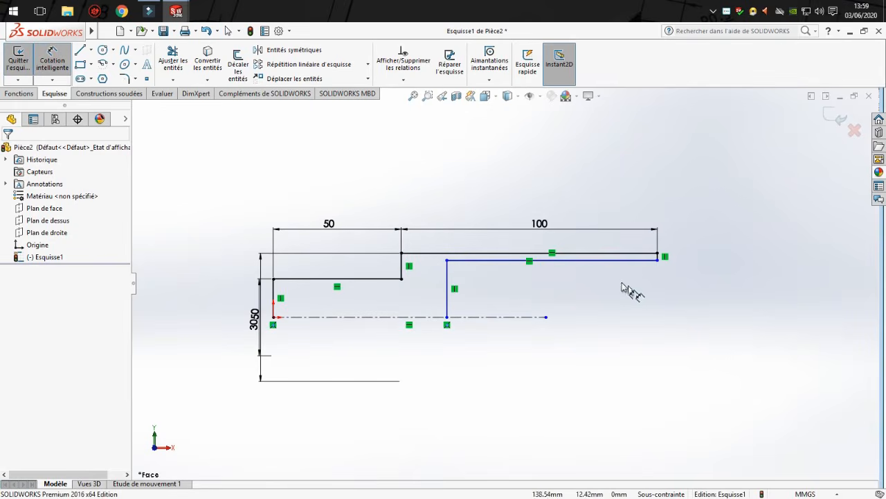
{"action": "left_click", "coordinate": [512, 261]}
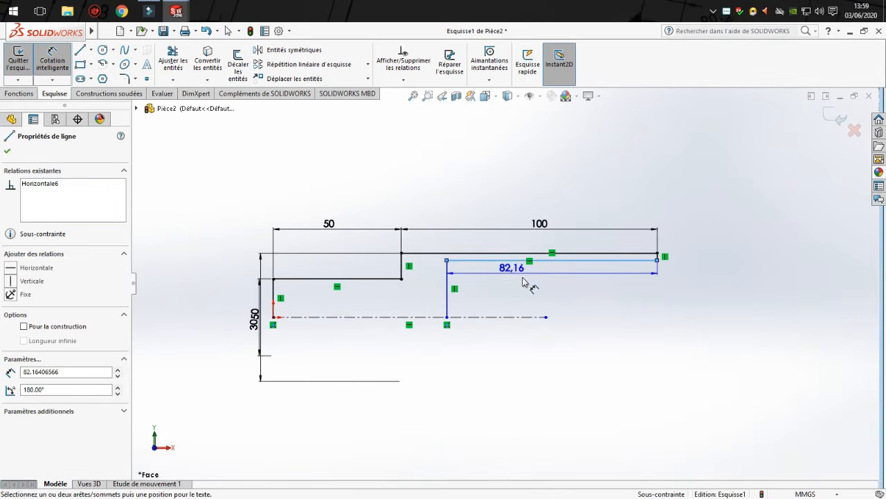
{"action": "left_click", "coordinate": [547, 277]}
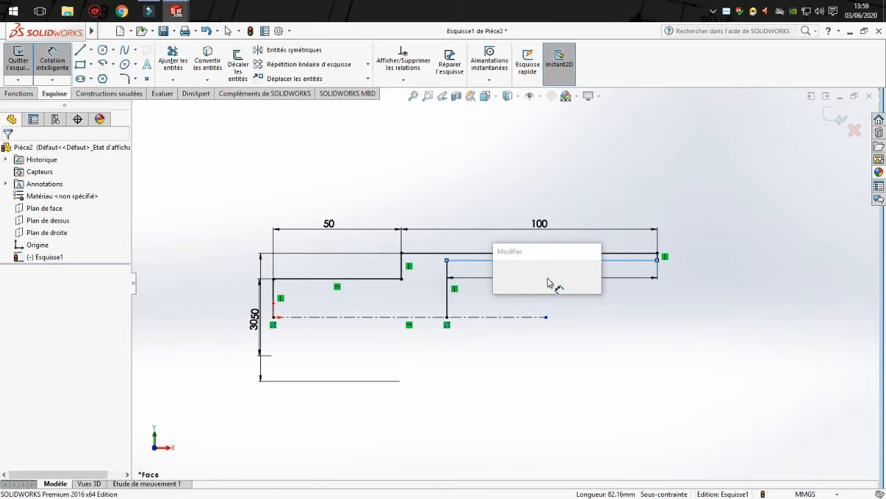
{"action": "type", "text": "80"}
{"action": "key", "text": "Return"}
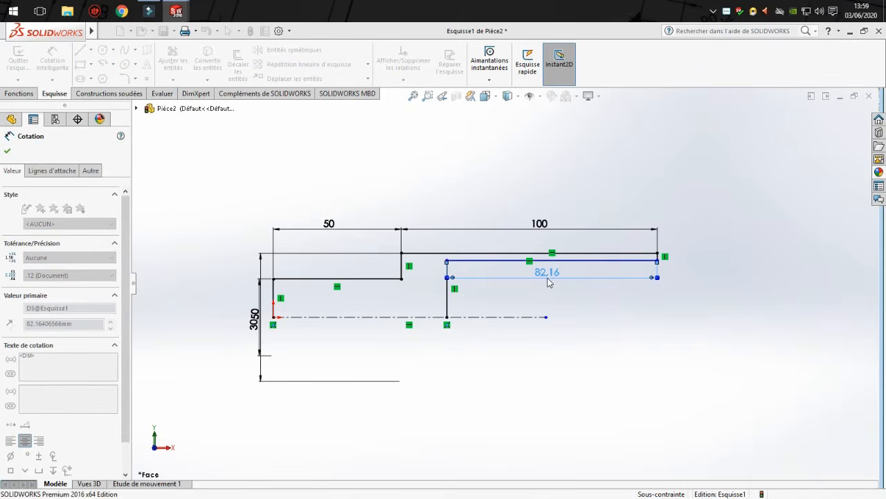
{"action": "left_click", "coordinate": [629, 311]}
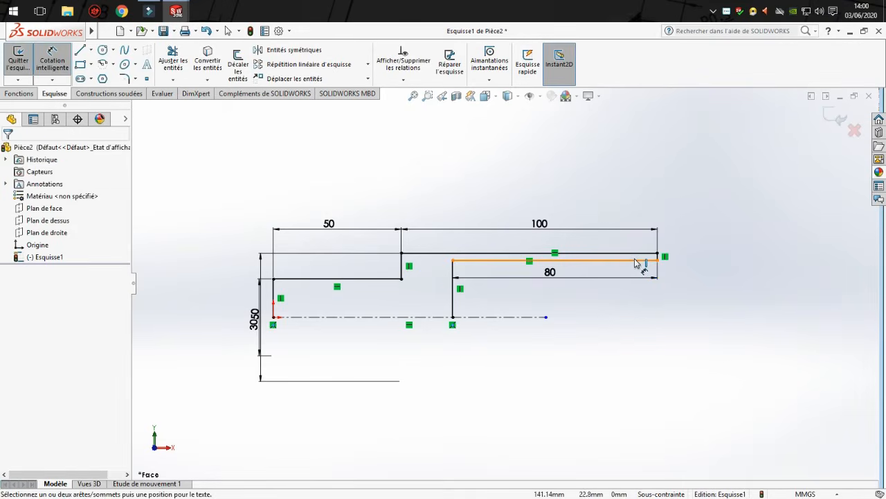
Dimension the bore's diameter from its horizontal edge across the construction axis and set it to 40 mm.
{"action": "left_click", "coordinate": [635, 260]}
{"action": "left_click", "coordinate": [539, 317]}
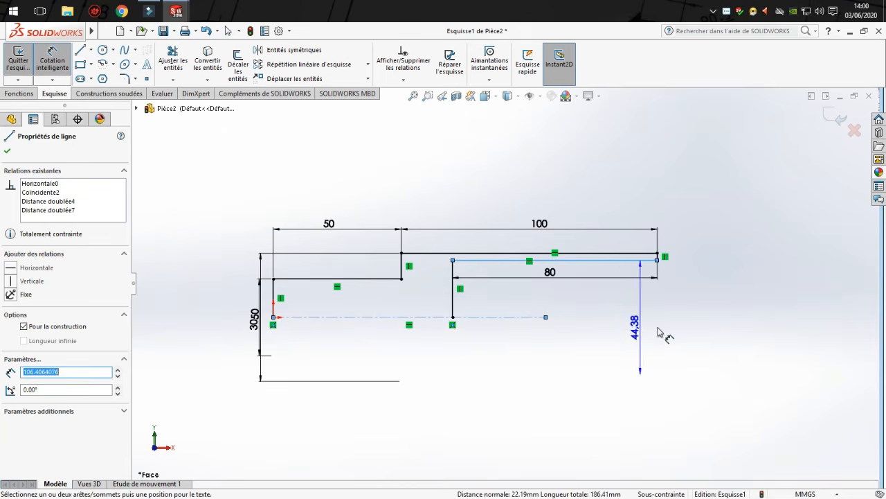
{"action": "left_click", "coordinate": [679, 324]}
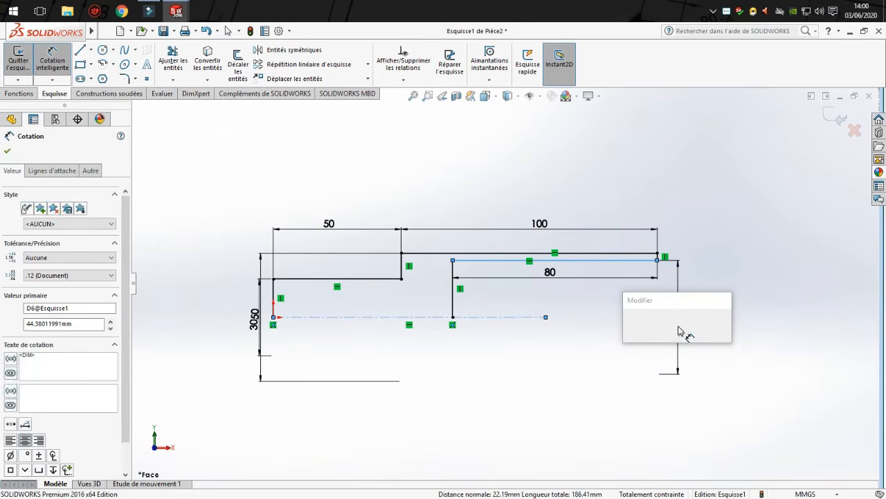
{"action": "type", "text": "40"}
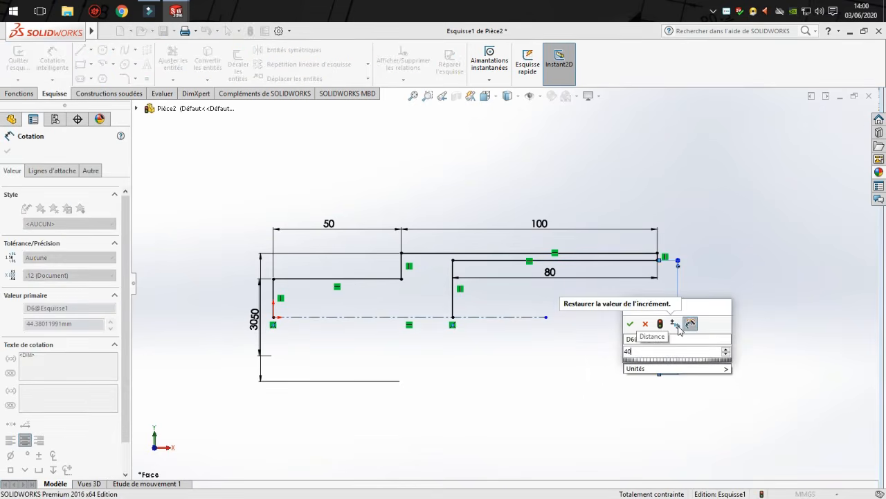
{"action": "left_click", "coordinate": [631, 324]}
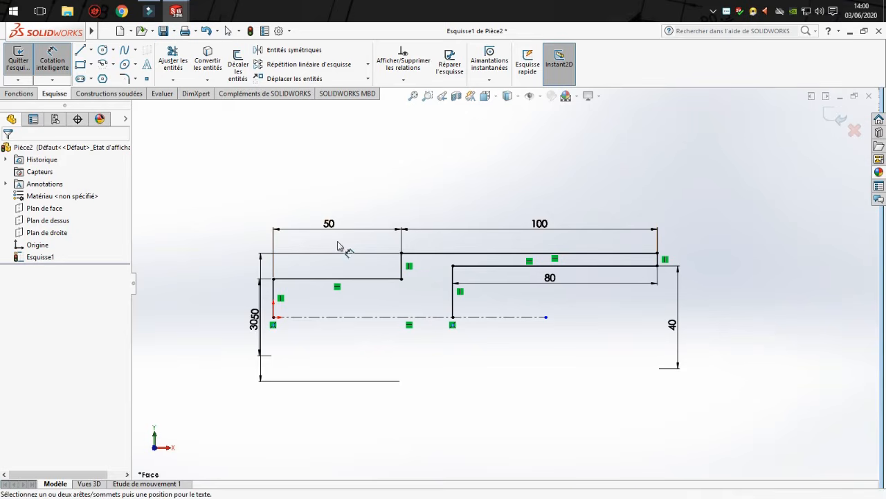
Move the 50 mm diameter dimension farther outside the profile, clear of the 30 mm dimension.
{"action": "left_click_drag", "start_coordinate": [260, 375], "coordinate": [222, 374]}
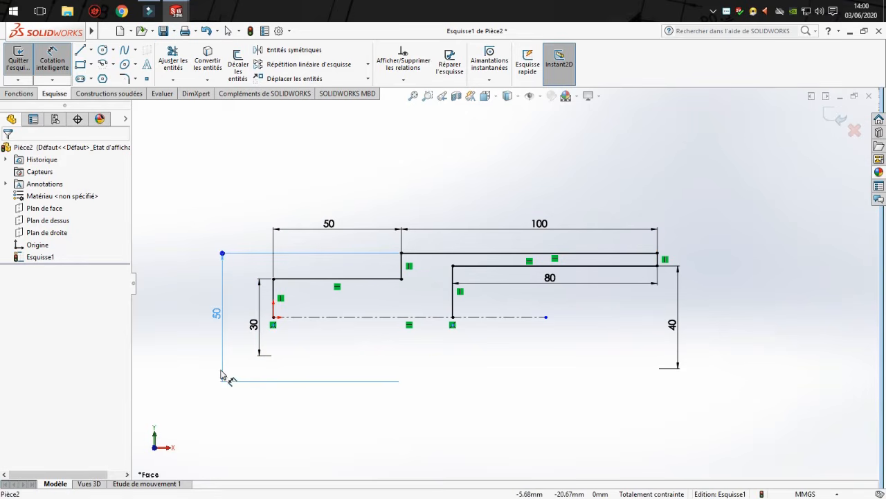
{"action": "left_click", "coordinate": [471, 358]}
{"action": "middle_click_drag", "start_coordinate": [568, 344], "coordinate": [562, 348]}
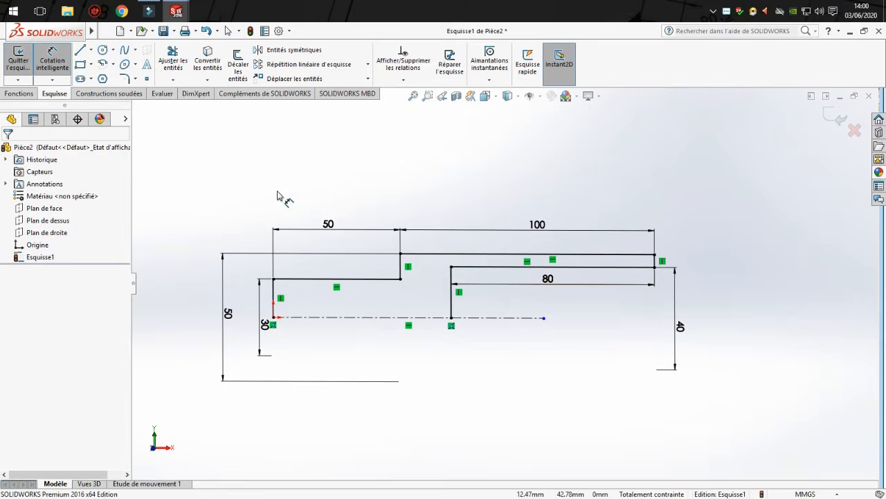
Revolve the dimensioned half-profile 360° about its construction axis into a solid.
{"action": "left_click", "coordinate": [17, 93]}
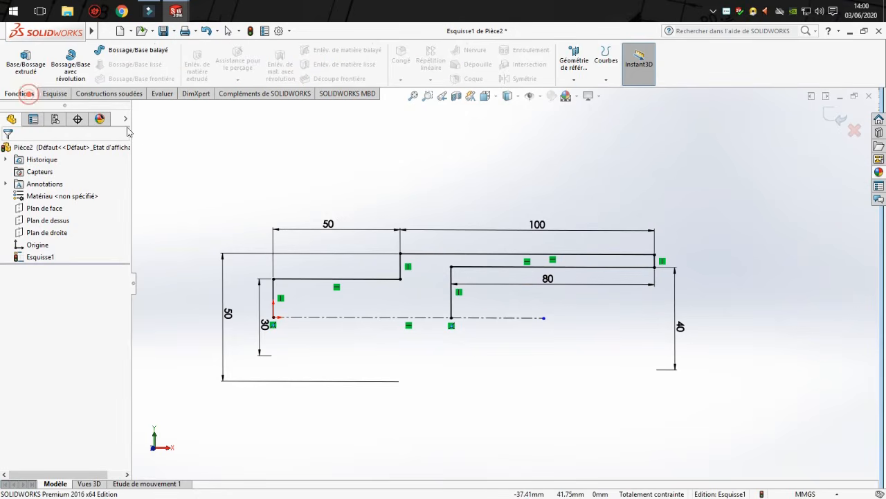
{"action": "left_click", "coordinate": [72, 77]}
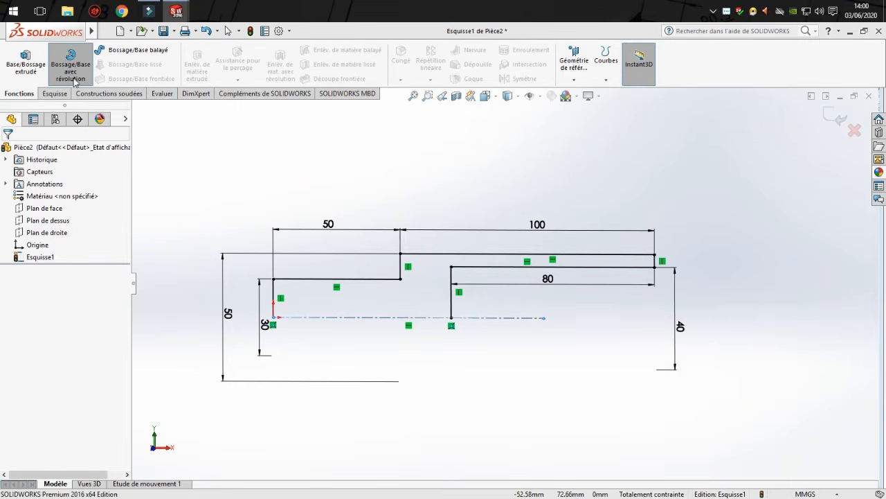
{"action": "left_click", "coordinate": [470, 275]}
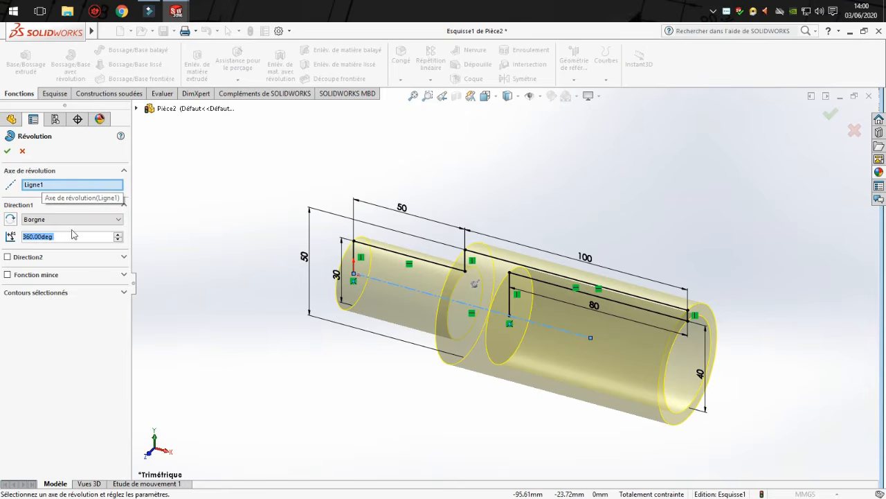
{"action": "left_click", "coordinate": [7, 151]}
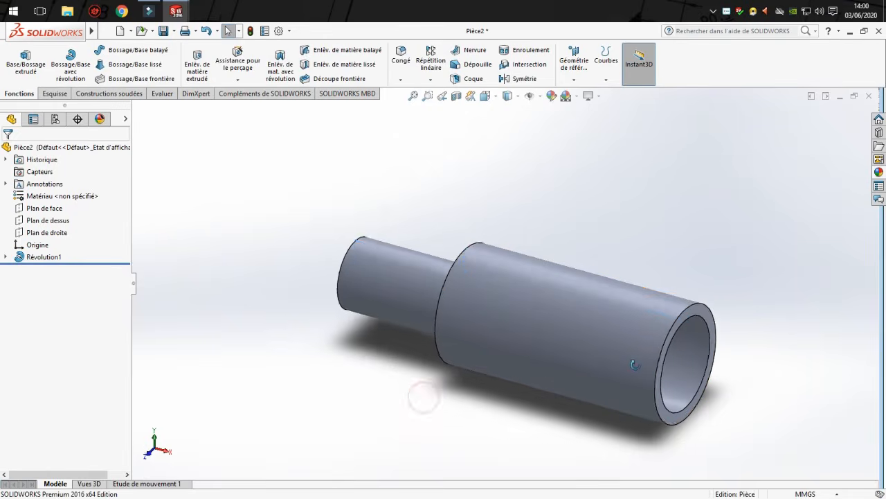
Compare the revolved part in front view with the extruded part Pièce1 in right view.
{"action": "mouse_move", "coordinate": [423, 388]}
{"action": "middle_mouse_down"}
{"action": "mouse_move", "coordinate": [565, 331]}
{"action": "mouse_move", "coordinate": [731, 319]}
{"action": "mouse_move", "coordinate": [718, 358]}
{"action": "mouse_move", "coordinate": [647, 311]}
{"action": "mouse_move", "coordinate": [563, 334]}
{"action": "mouse_move", "coordinate": [646, 334]}
{"action": "middle_mouse_up"}
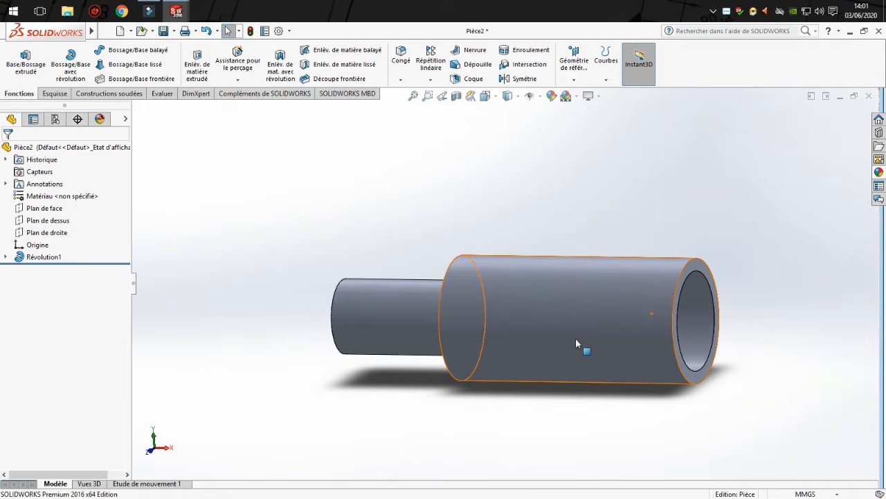
{"action": "key", "text": "space"}
{"action": "left_click", "coordinate": [548, 392]}
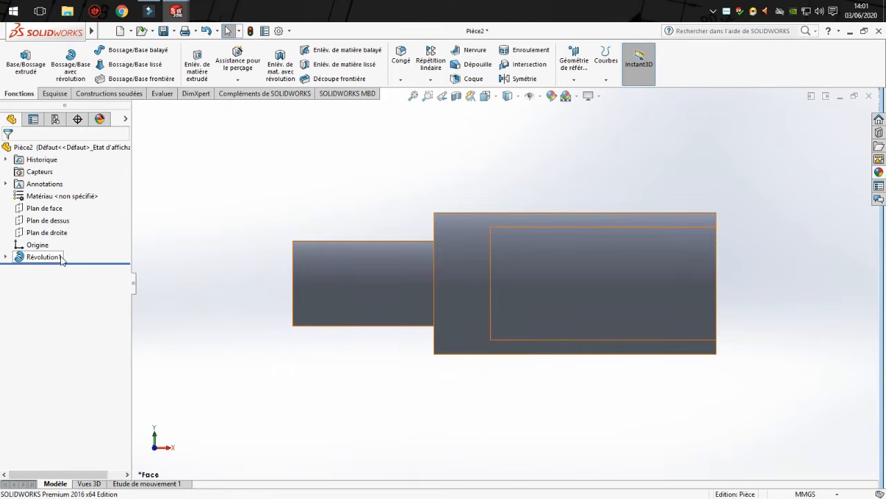
{"action": "key", "text": "ctrl+Tab"}
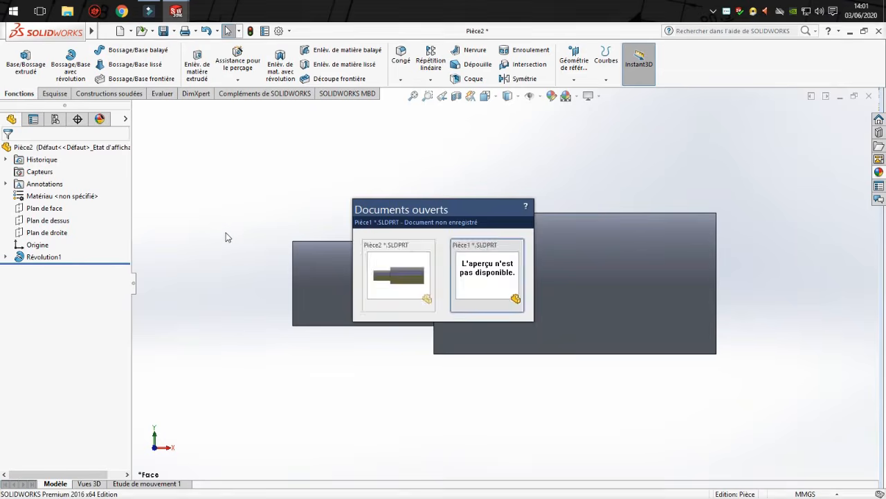
{"action": "key", "text": "ctrl+Tab"}
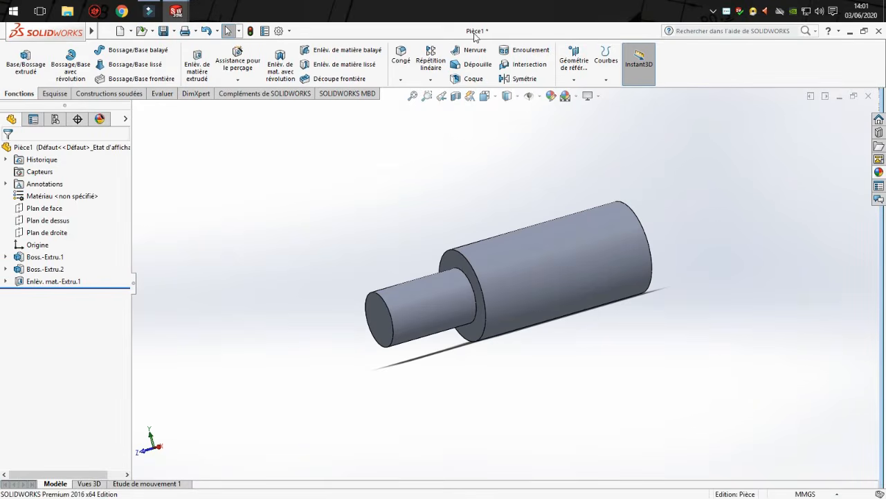
{"action": "key", "text": "space"}
{"action": "left_click", "coordinate": [472, 309]}
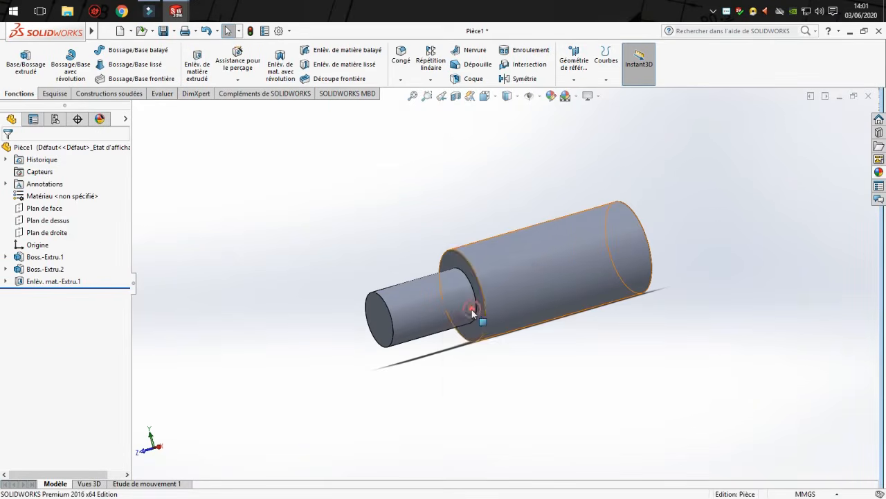
{"action": "key", "text": "space"}
{"action": "left_click", "coordinate": [432, 308]}
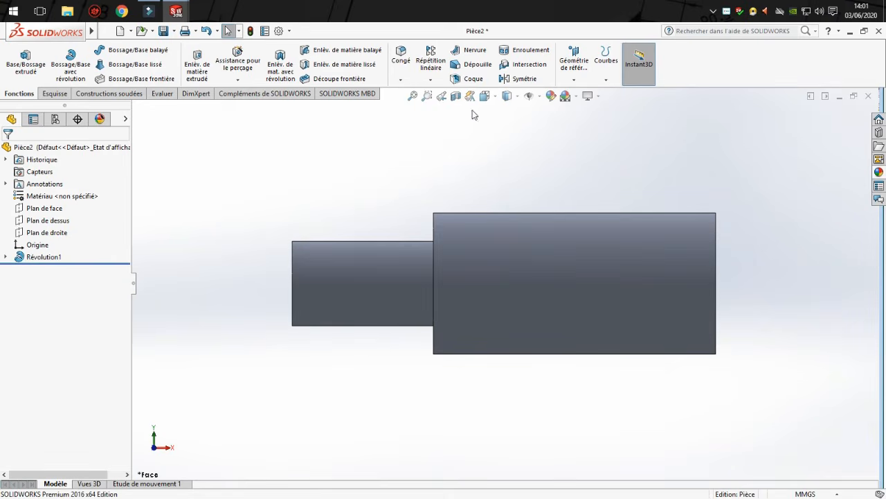
Examine the revolve feature of Pièce2 and the dimensions of the single sketch it is built on.
{"action": "left_click", "coordinate": [19, 257]}
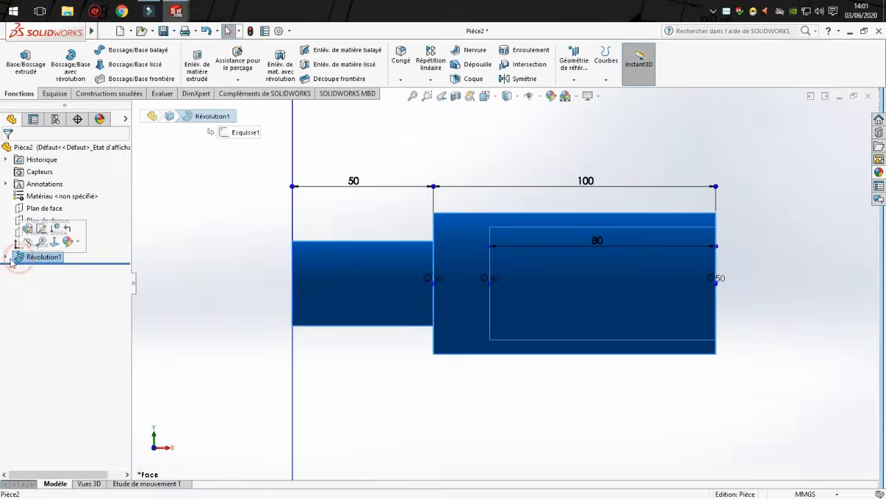
{"action": "left_click", "coordinate": [6, 257]}
{"action": "left_click", "coordinate": [47, 270]}
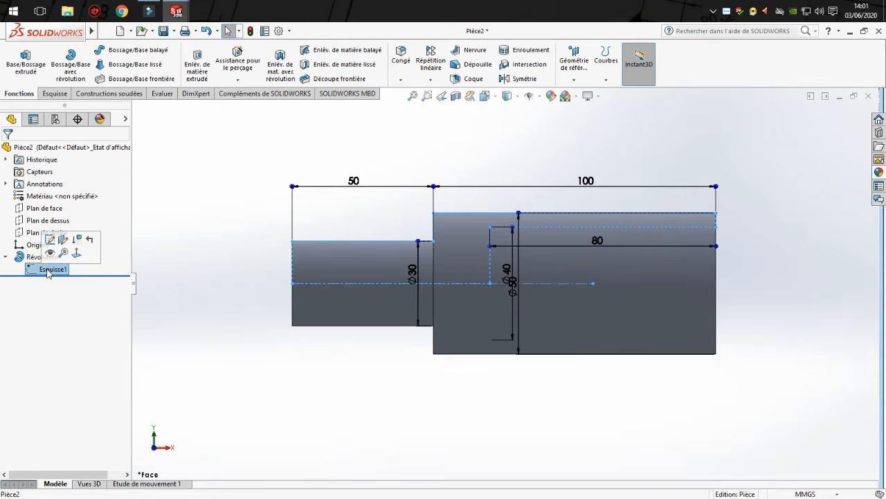
{"action": "left_click", "coordinate": [202, 287]}
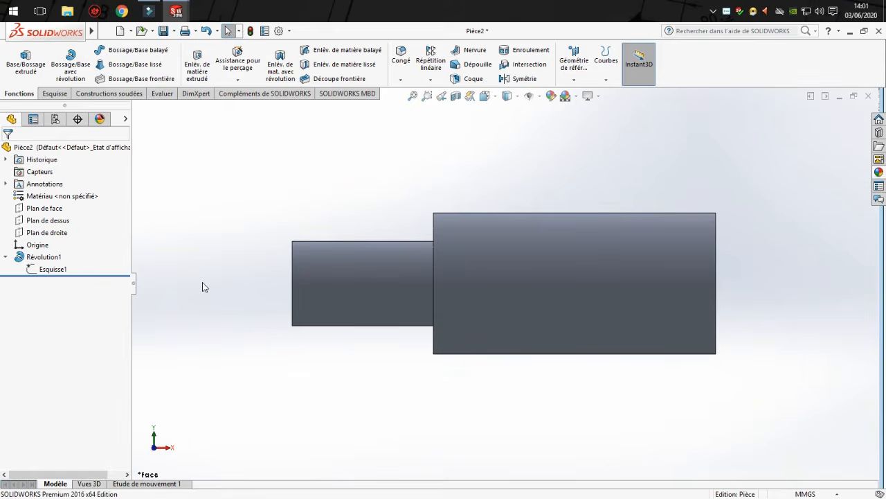
Switch to Pièce1, set the large cylinder's extrusion length to 120 mm and rebuild the part.
{"action": "key", "text": "ctrl+Tab"}
{"action": "left_click", "coordinate": [346, 374]}
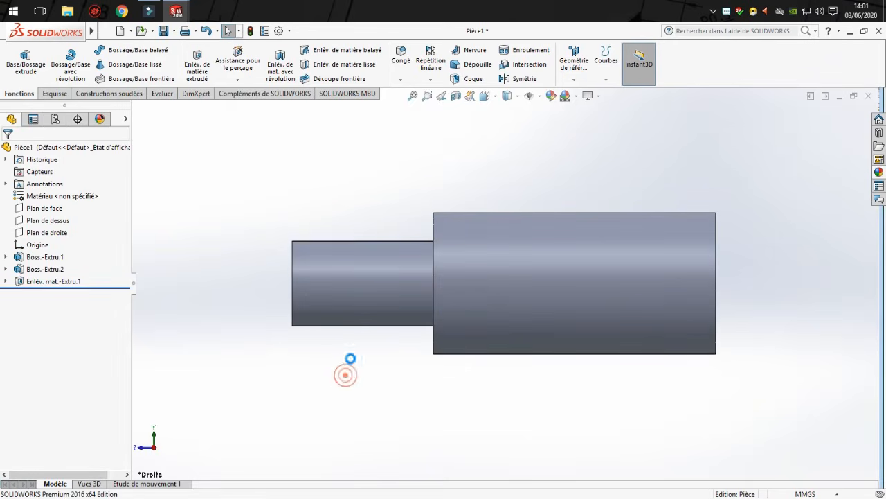
{"action": "middle_click_drag", "start_coordinate": [365, 361], "coordinate": [369, 380]}
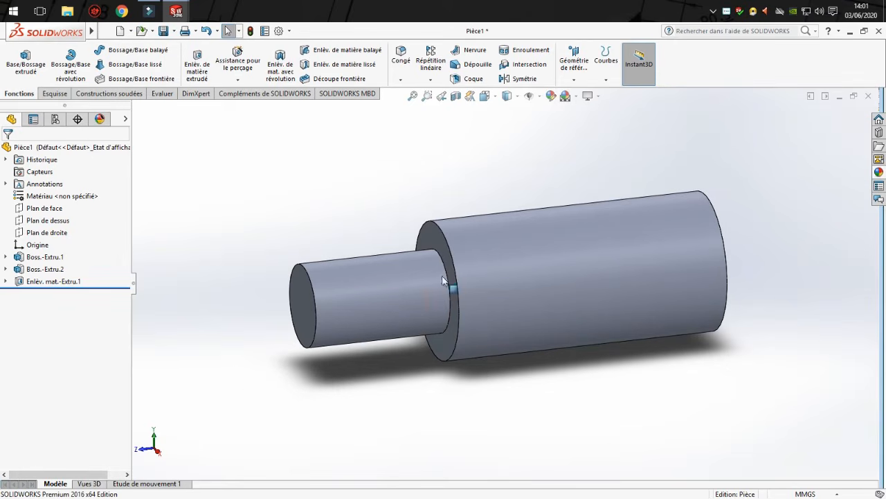
{"action": "left_click", "coordinate": [43, 258]}
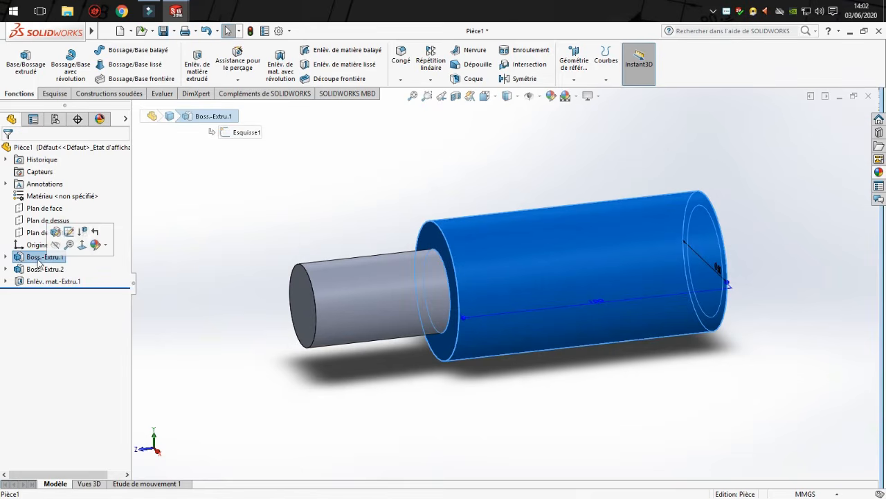
{"action": "middle_click_drag", "start_coordinate": [612, 337], "coordinate": [515, 352]}
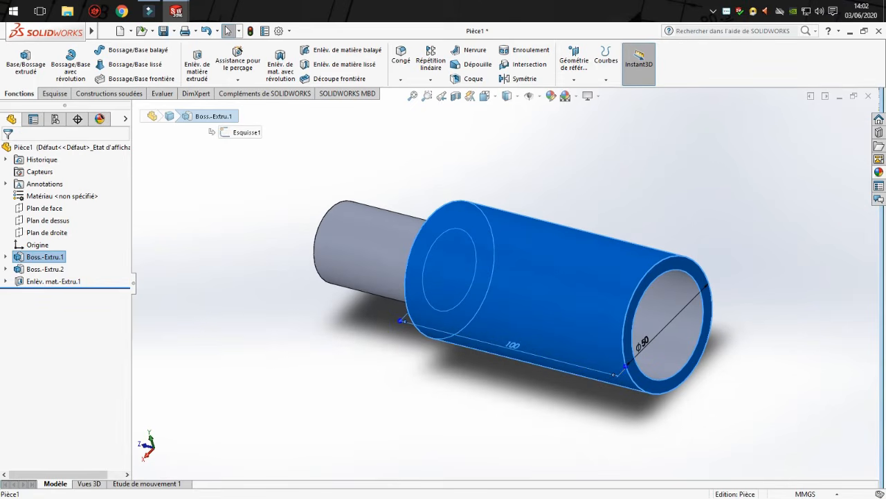
{"action": "double_click", "coordinate": [532, 337]}
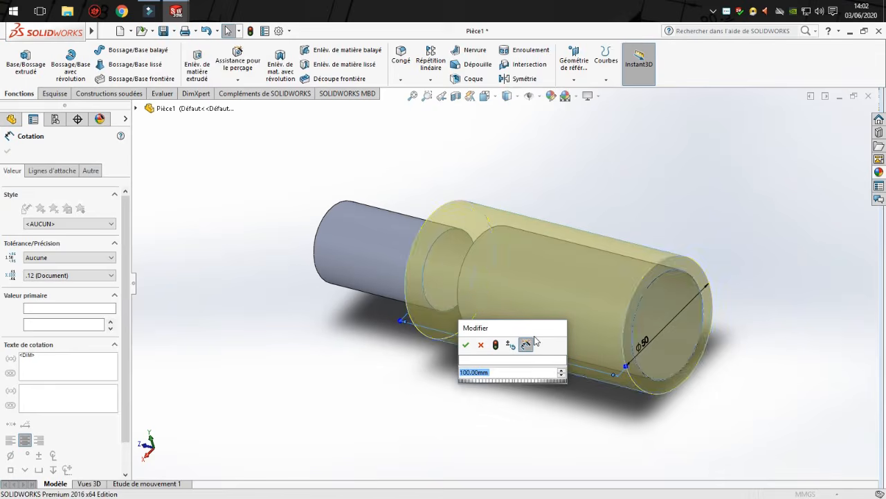
{"action": "type", "text": "120"}
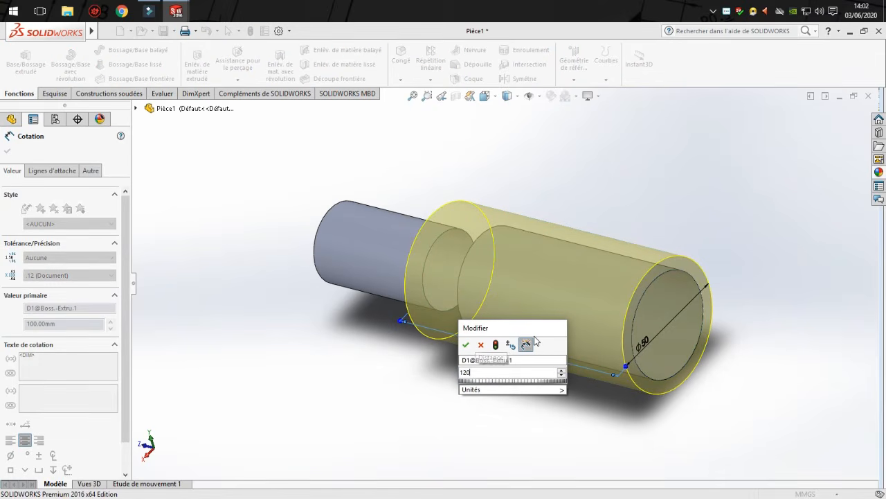
{"action": "key", "text": "Return"}
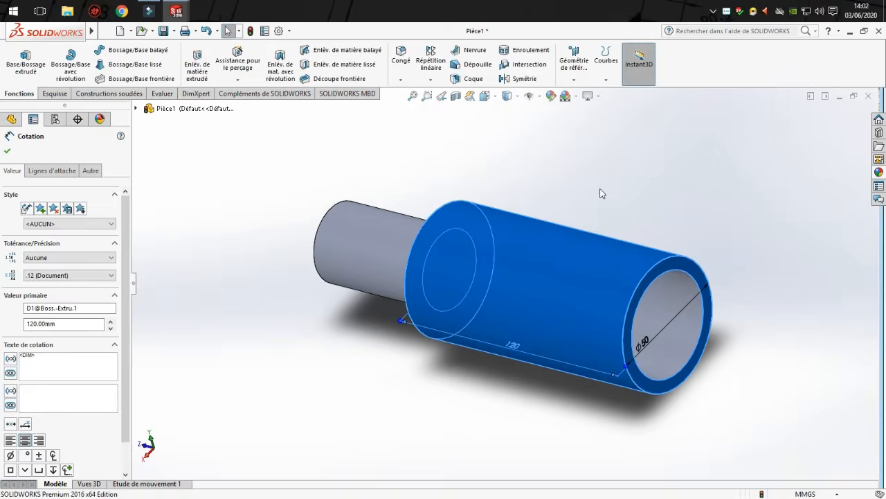
{"action": "left_click", "coordinate": [600, 189]}
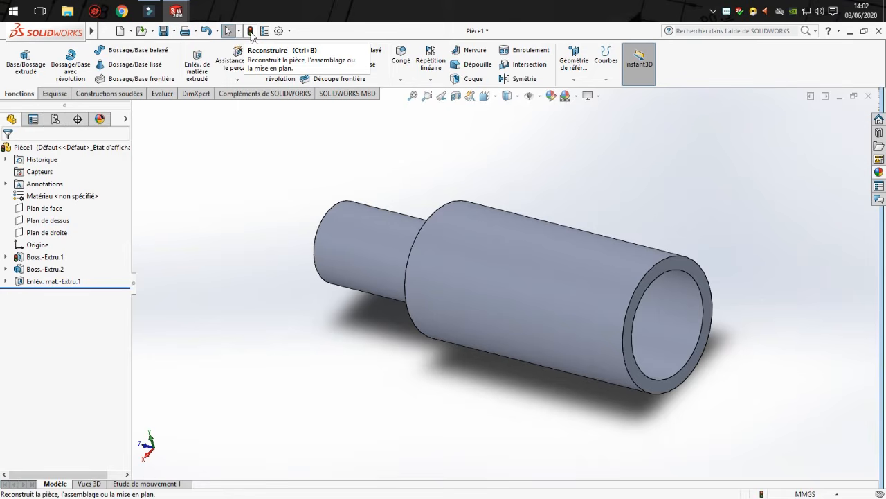
{"action": "left_click", "coordinate": [251, 32]}
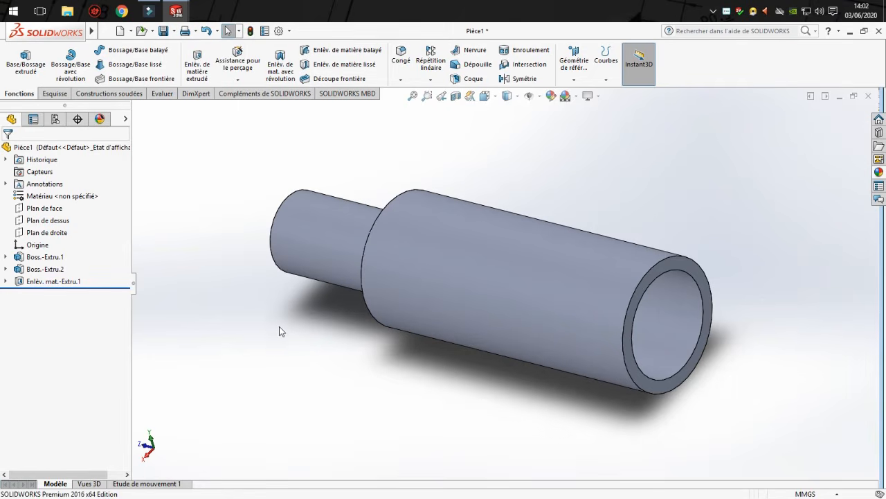
Set the small cylinder's extrusion length to 40 mm and rebuild the part.
{"action": "middle_click_drag", "start_coordinate": [281, 331], "coordinate": [316, 330]}
{"action": "middle_click_drag", "start_coordinate": [493, 293], "coordinate": [335, 244]}
{"action": "left_click", "coordinate": [295, 248]}
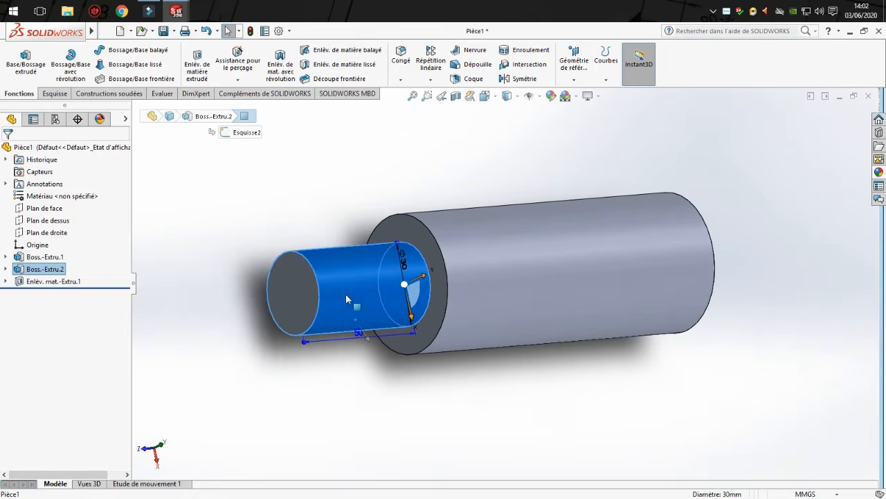
{"action": "right_click", "coordinate": [24, 270]}
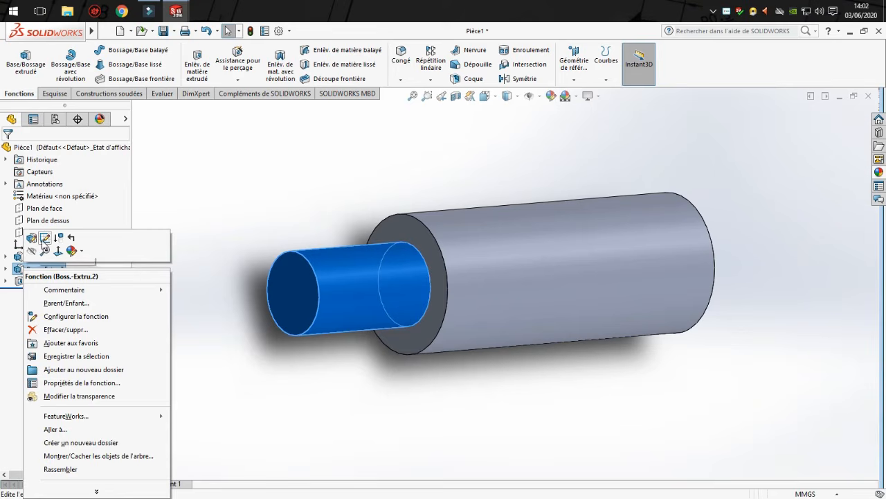
{"action": "left_click", "coordinate": [325, 391]}
{"action": "mouse_move", "coordinate": [341, 386]}
{"action": "middle_mouse_down"}
{"action": "mouse_move", "coordinate": [279, 380]}
{"action": "mouse_move", "coordinate": [334, 385]}
{"action": "middle_mouse_up"}
{"action": "left_click", "coordinate": [314, 311]}
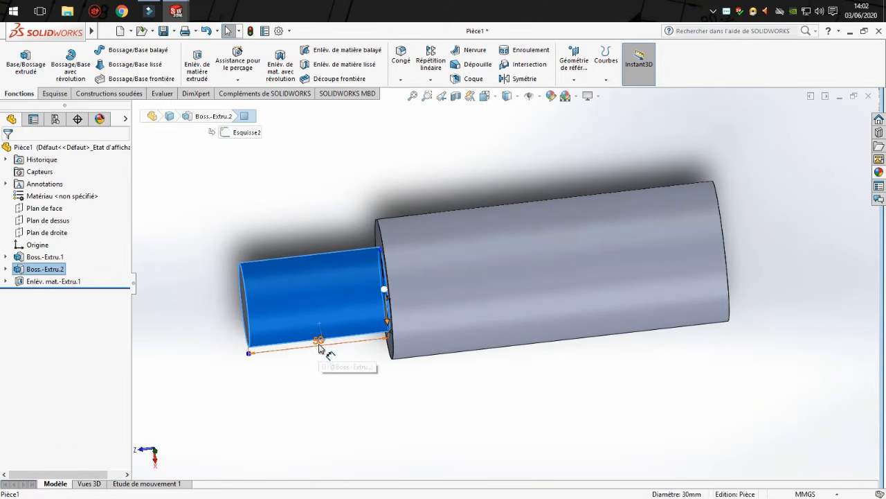
{"action": "left_click", "coordinate": [318, 341]}
{"action": "double_click", "coordinate": [318, 340]}
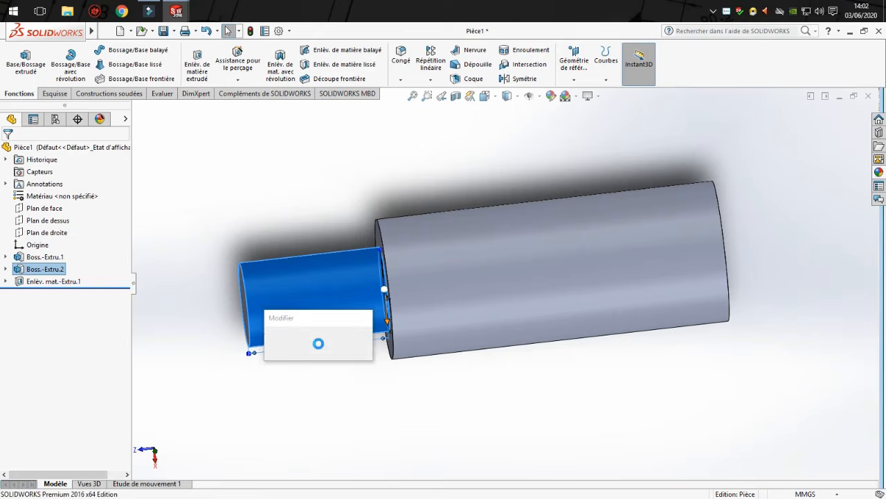
{"action": "type", "text": "60"}
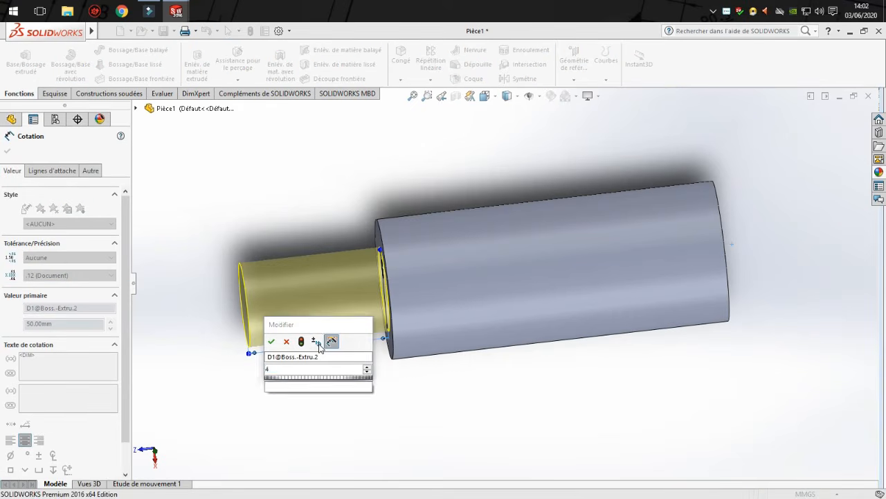
{"action": "key", "text": "Return"}
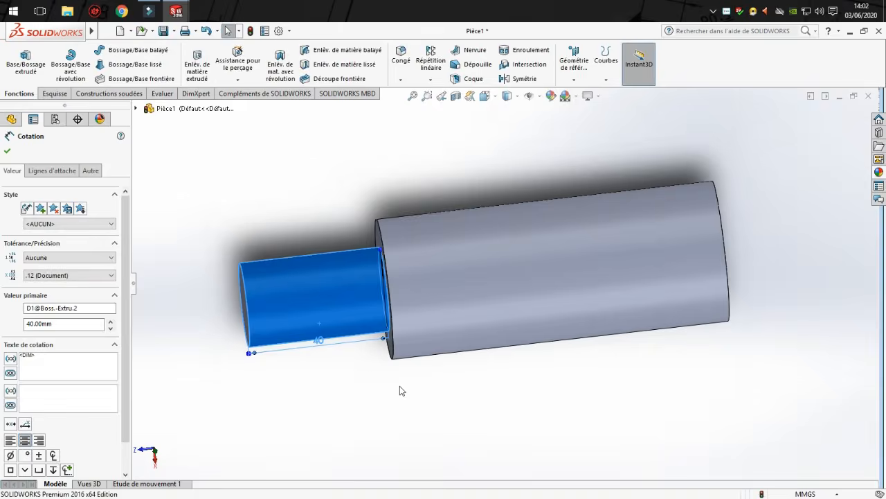
{"action": "left_click", "coordinate": [399, 386]}
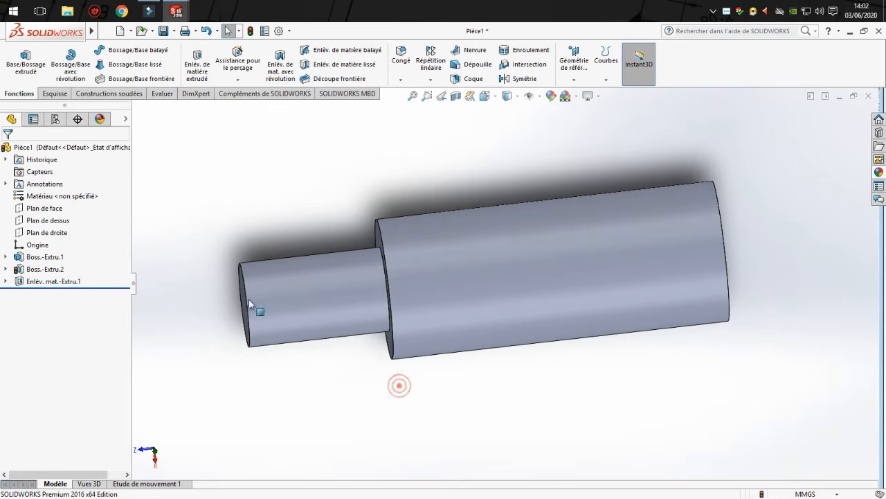
{"action": "left_click", "coordinate": [250, 30]}
{"action": "middle_click_drag", "start_coordinate": [381, 257], "coordinate": [311, 245]}
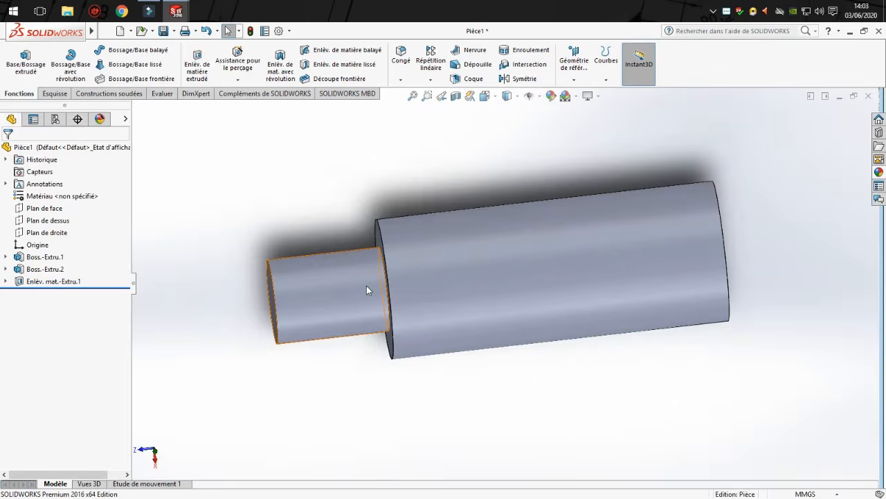
Switch to Pièce2, open the revolve's sketch for editing and move the 50 mm diameter dimension beyond the bore's open end.
{"action": "key", "text": "ctrl+Tab"}
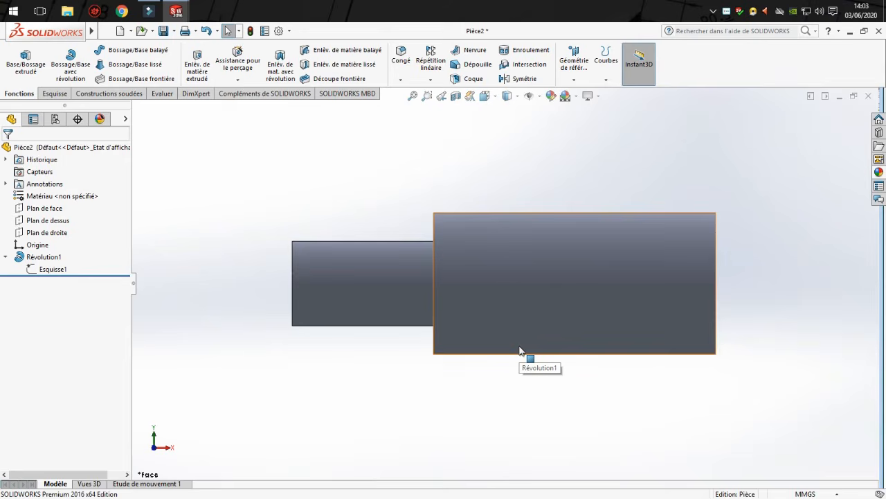
{"action": "left_click", "coordinate": [35, 271]}
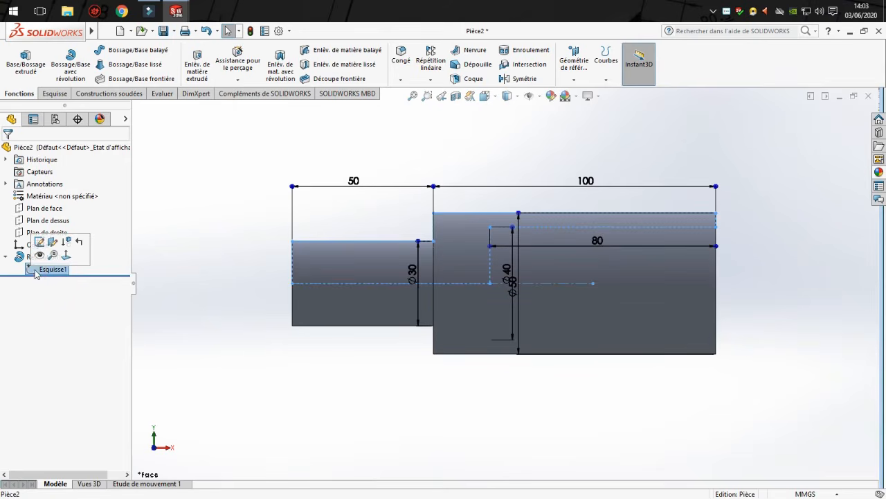
{"action": "left_click", "coordinate": [40, 242]}
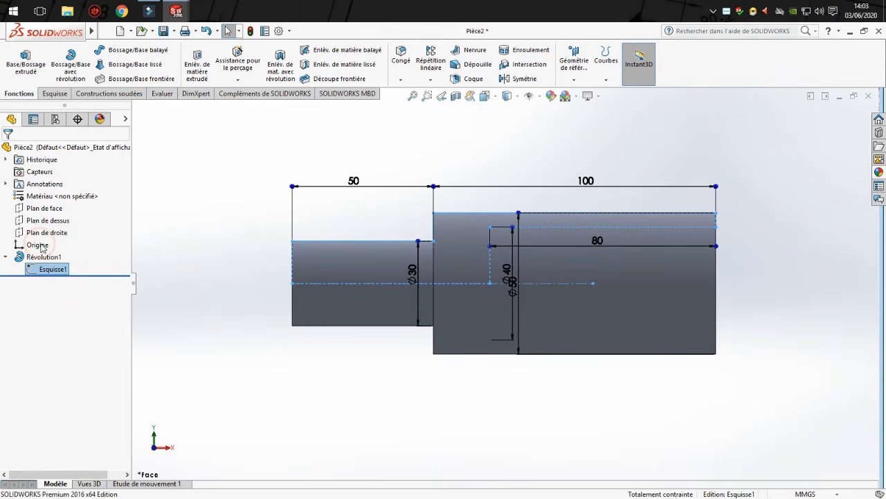
{"action": "left_click", "coordinate": [516, 288]}
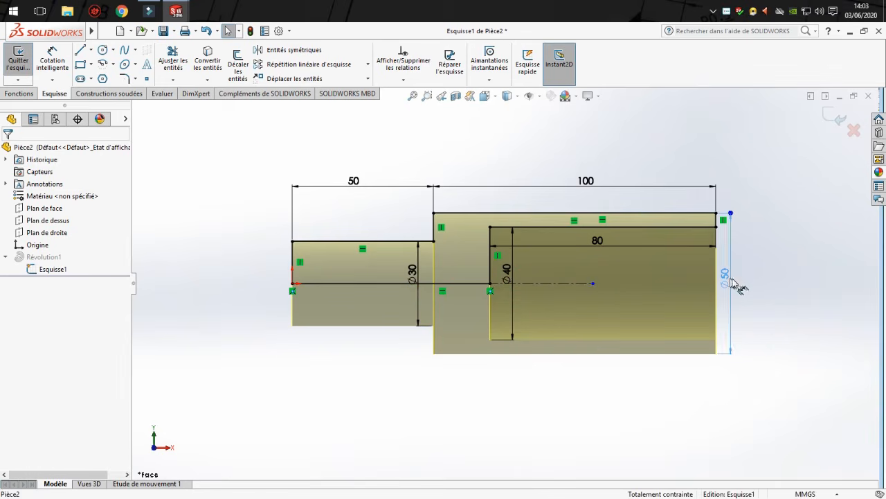
{"action": "left_click", "coordinate": [761, 281]}
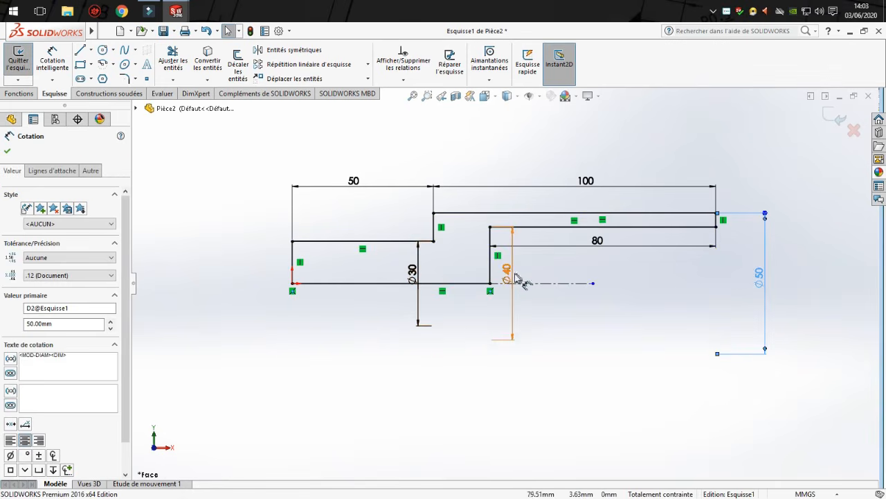
Move the 40 mm diameter dimension beyond the bore's open end and the 30 mm diameter dimension beyond the small cylinder's free end.
{"action": "left_click_drag", "start_coordinate": [506, 271], "coordinate": [732, 284]}
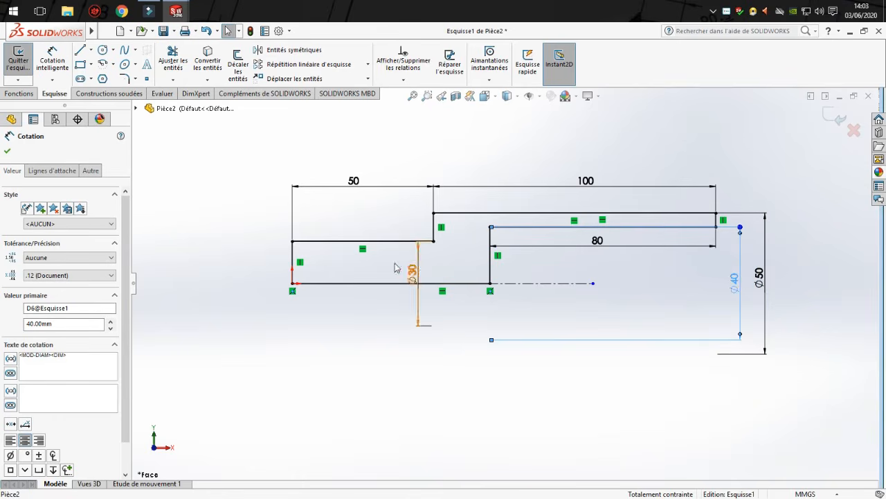
{"action": "left_click_drag", "start_coordinate": [412, 274], "coordinate": [251, 276]}
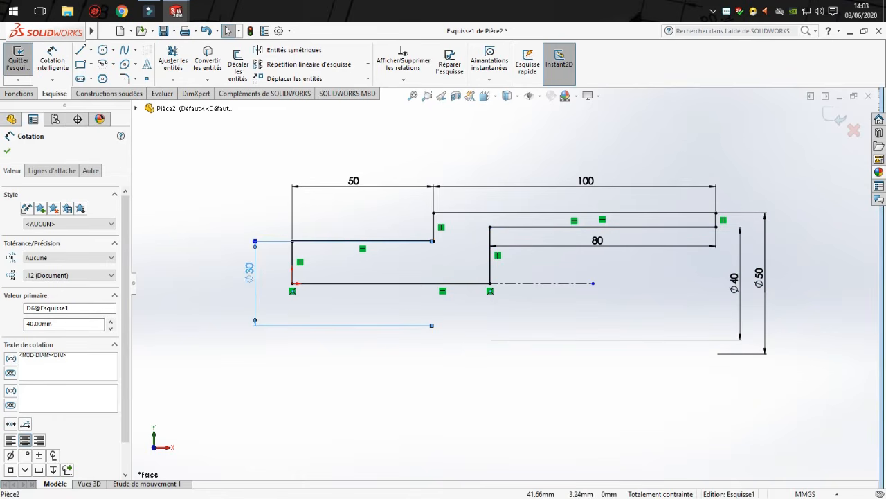
Set the small cylinder's length dimension in the revolve's sketch to 40 mm.
{"action": "left_click", "coordinate": [354, 183]}
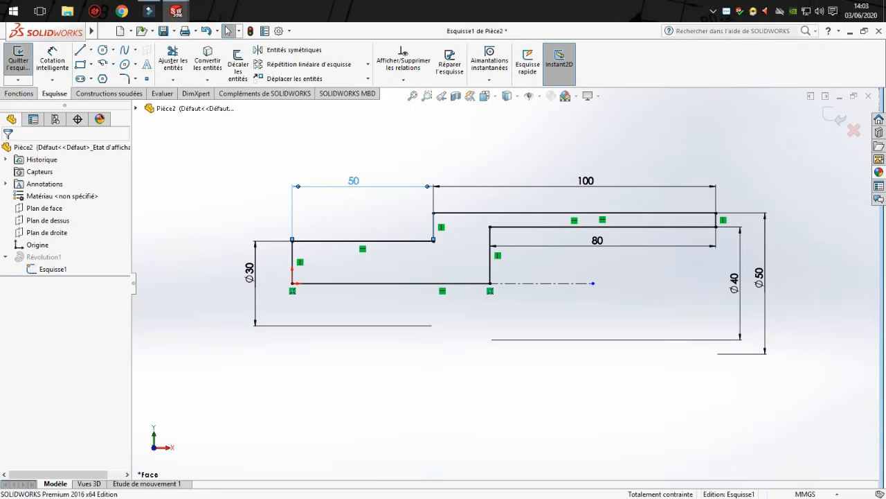
{"action": "double_click", "coordinate": [354, 183]}
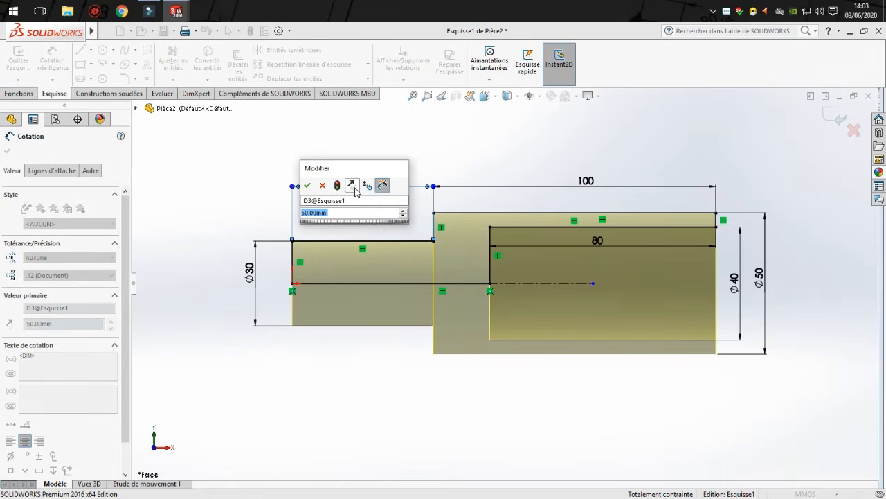
{"action": "left_click_drag", "start_coordinate": [344, 174], "coordinate": [274, 116]}
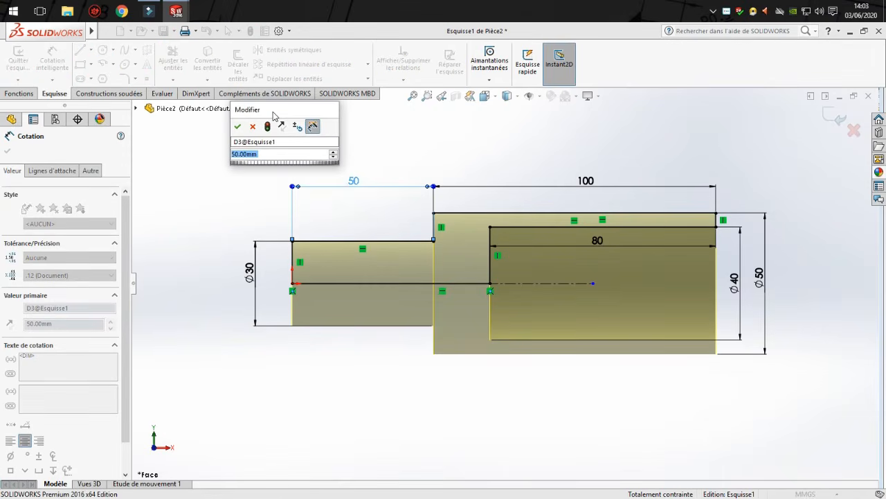
{"action": "type", "text": "40"}
{"action": "key", "text": "Return"}
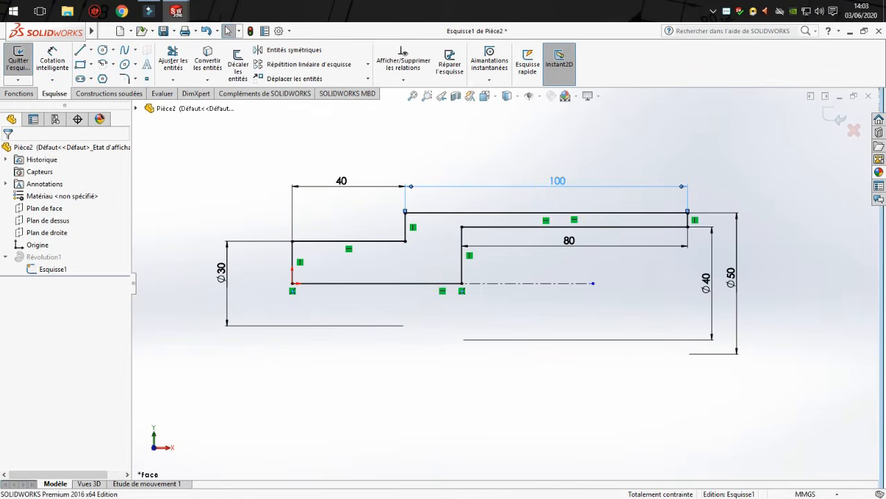
Set the large cylinder's length dimension to 120 mm and exit the sketch to rebuild the revolve.
{"action": "double_click", "coordinate": [558, 180]}
{"action": "type", "text": "12"}
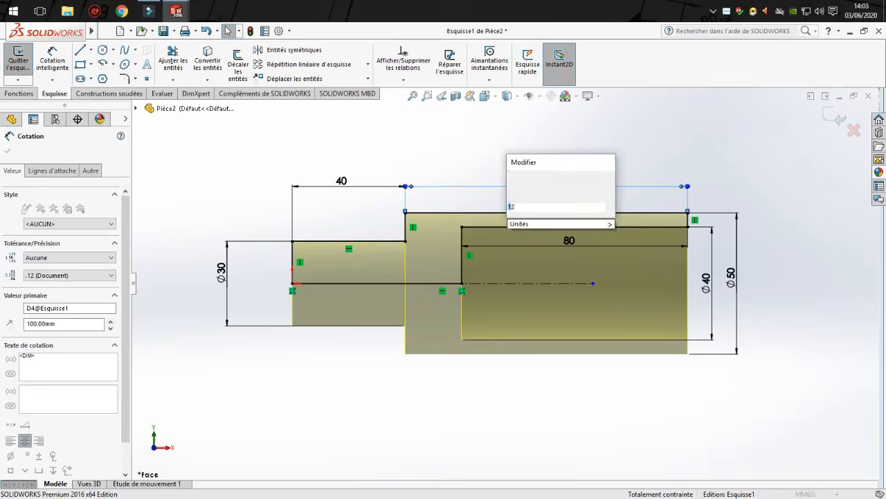
{"action": "type", "text": "0"}
{"action": "key", "text": "Return"}
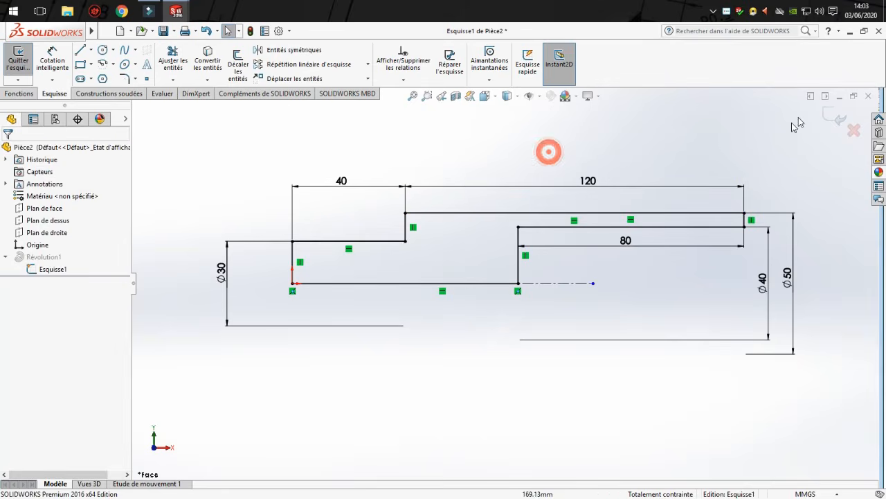
{"action": "left_click", "coordinate": [841, 120]}
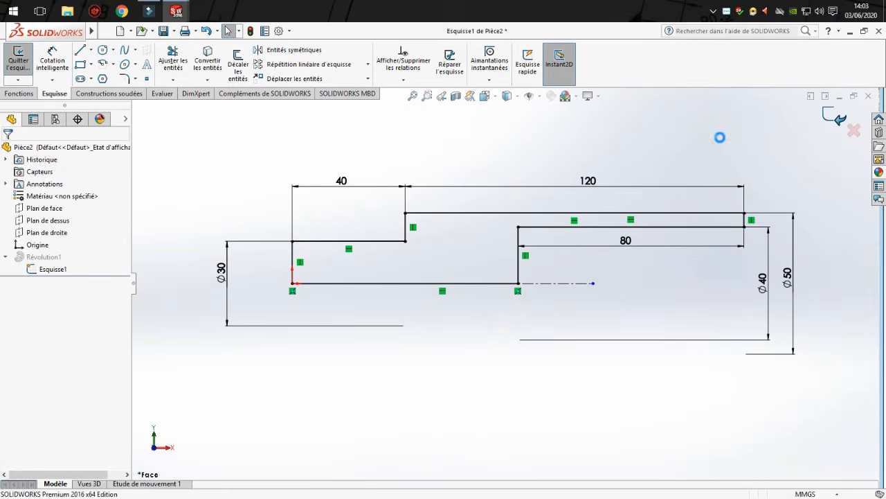
Examine the rebuilt Pièce2 in 3D and in the front view with hidden lines visible.
{"action": "left_click", "coordinate": [489, 167]}
{"action": "middle_click_drag", "start_coordinate": [489, 167], "coordinate": [595, 220]}
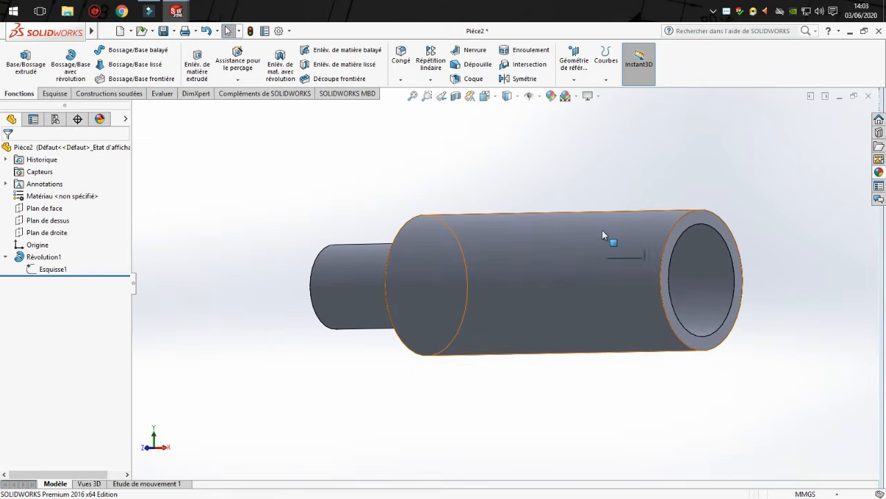
{"action": "key", "text": "space"}
{"action": "left_click", "coordinate": [577, 288]}
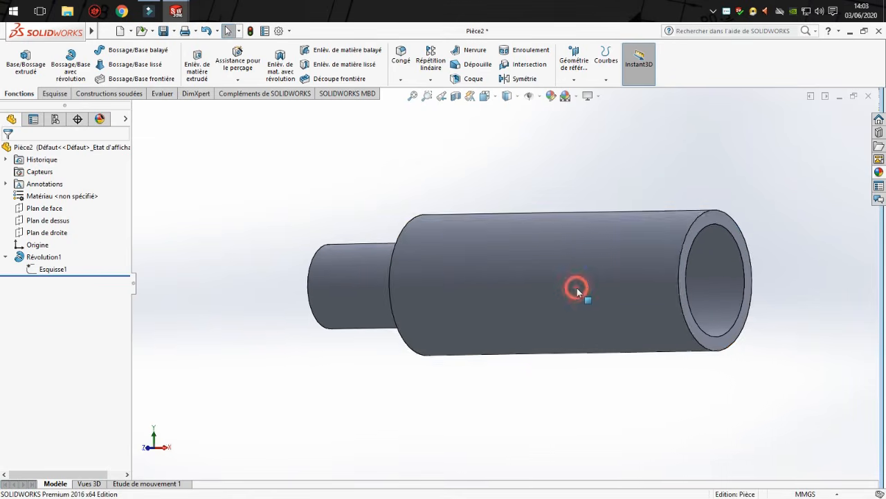
{"action": "left_click", "coordinate": [507, 96]}
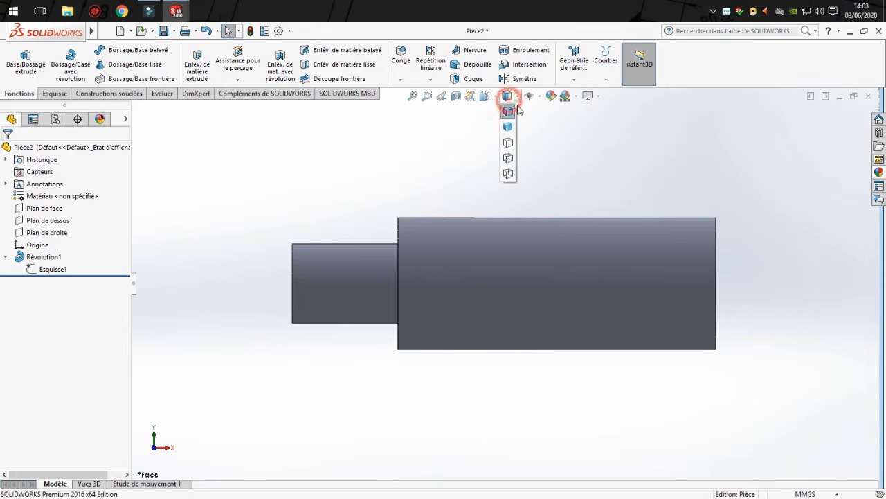
{"action": "left_click", "coordinate": [509, 160]}
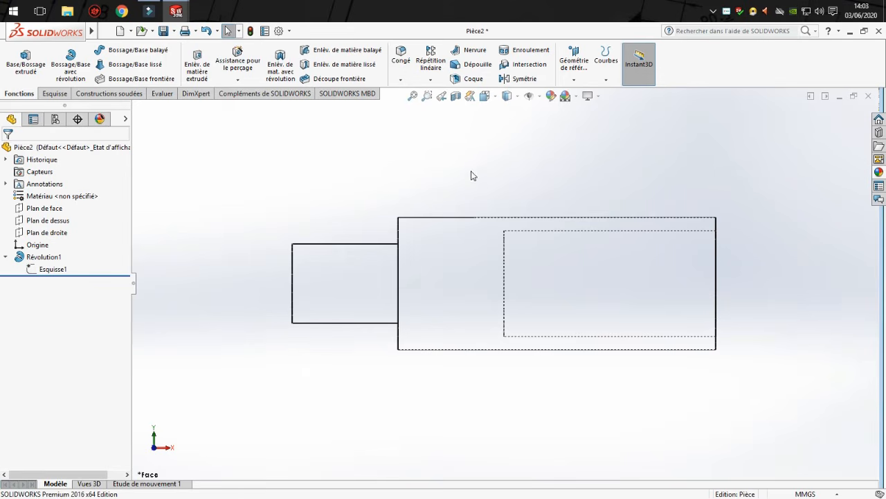
Switch to Pièce1 and show it in the right view with hidden lines visible for comparison.
{"action": "key", "text": "ctrl+Tab"}
{"action": "key", "text": "space"}
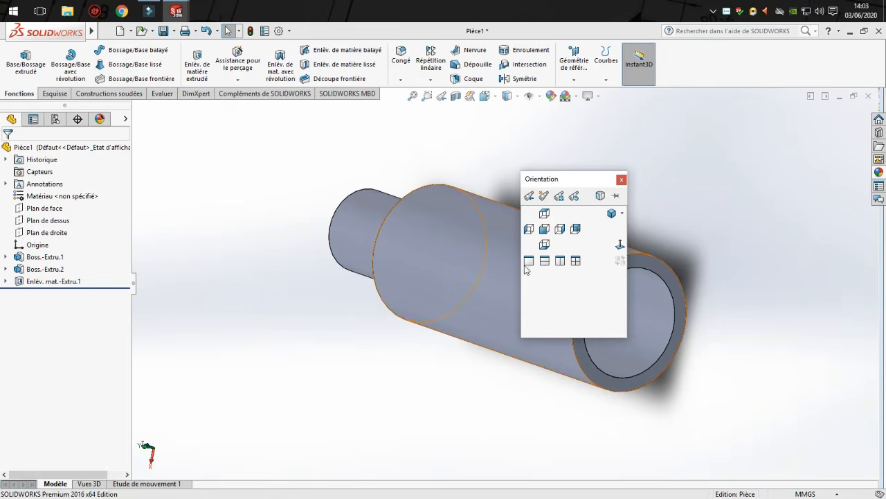
{"action": "left_click", "coordinate": [545, 229]}
{"action": "key", "text": "space"}
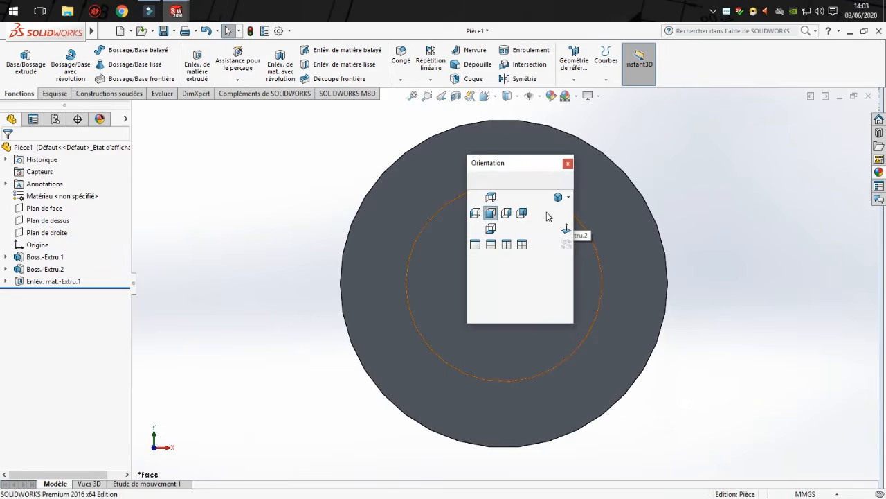
{"action": "left_click", "coordinate": [508, 212]}
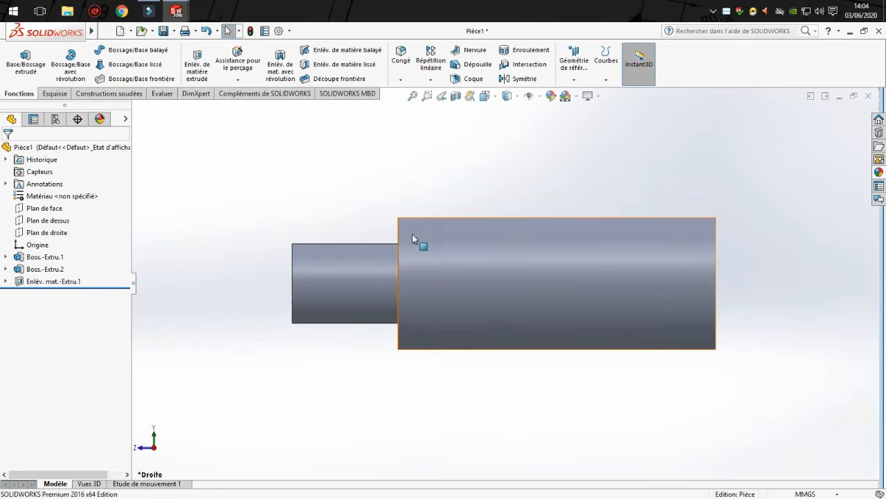
{"action": "left_click", "coordinate": [507, 95]}
{"action": "left_click", "coordinate": [509, 154]}
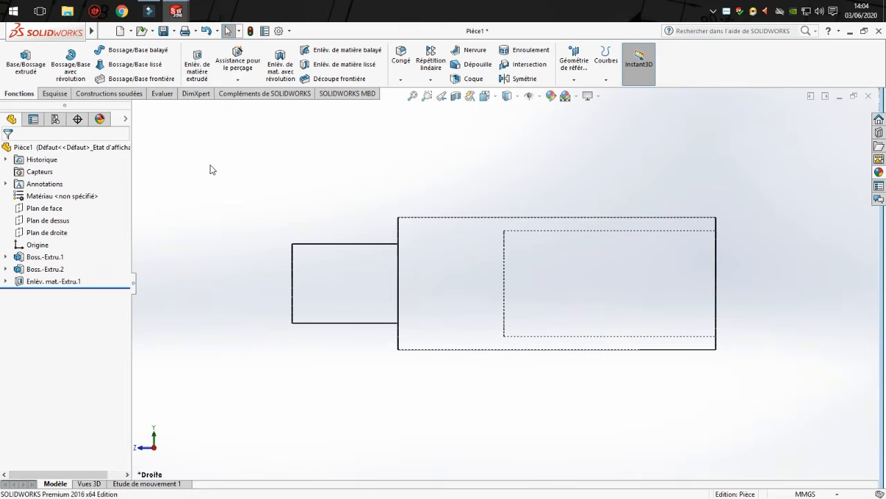
Return to Pièce2 and set its display style to shaded with edges.
{"action": "left_click", "coordinate": [353, 177]}
{"action": "key", "text": "ctrl+Tab"}
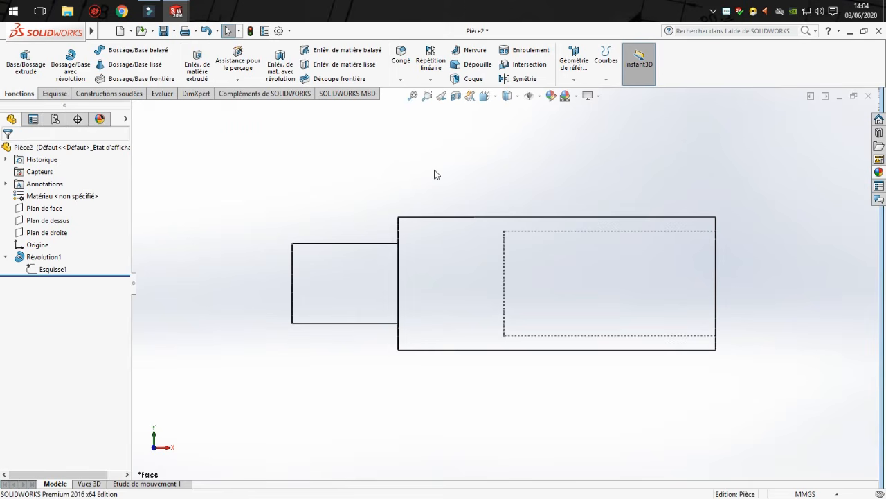
{"action": "left_click", "coordinate": [507, 95]}
{"action": "left_click", "coordinate": [510, 111]}
{"action": "scroll", "coordinate": [606, 243], "scroll_direction": "up", "scroll_amount": 4}
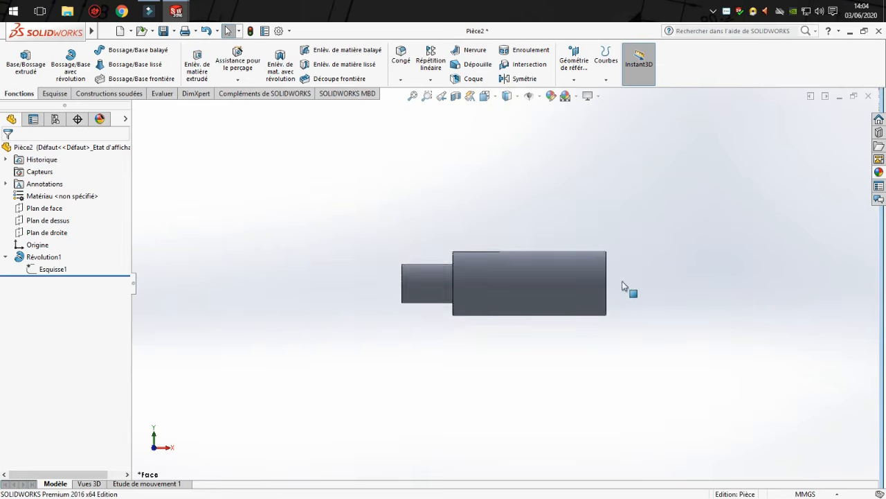
{"action": "scroll", "coordinate": [623, 282], "scroll_direction": "down", "scroll_amount": 2}
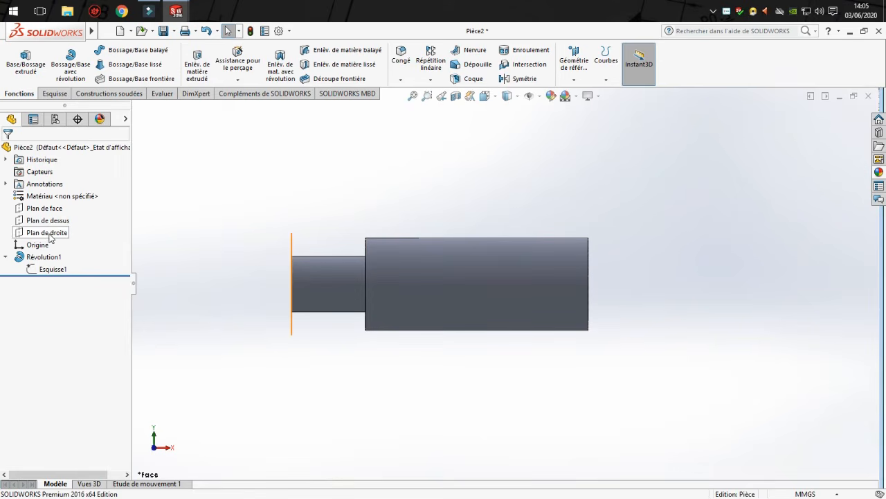
Open a sketch on Plan de face and draw a circle of about 2.2 mm radius centred on the large cylinder's upper edge near the shoulder.
{"action": "left_click", "coordinate": [54, 209]}
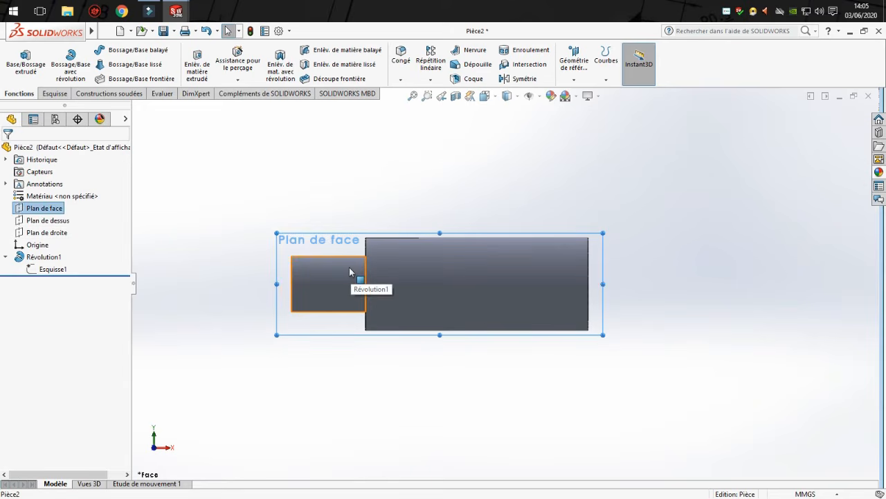
{"action": "left_click", "coordinate": [54, 93]}
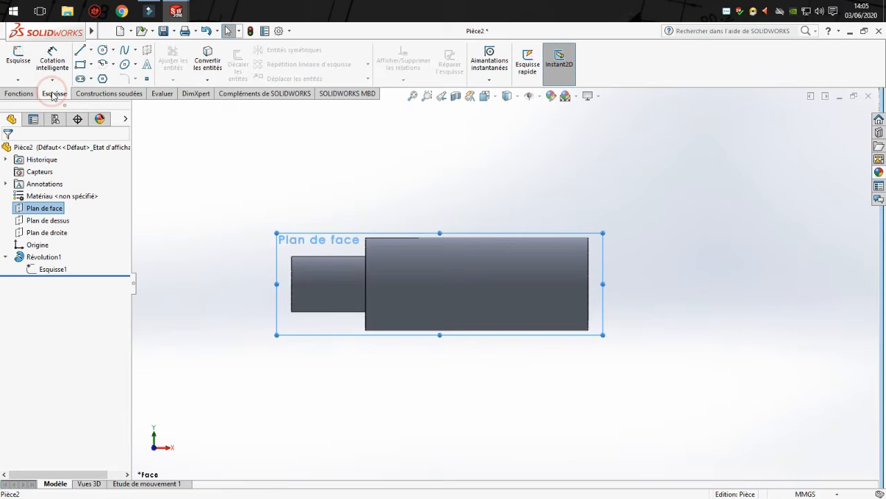
{"action": "left_click", "coordinate": [21, 68]}
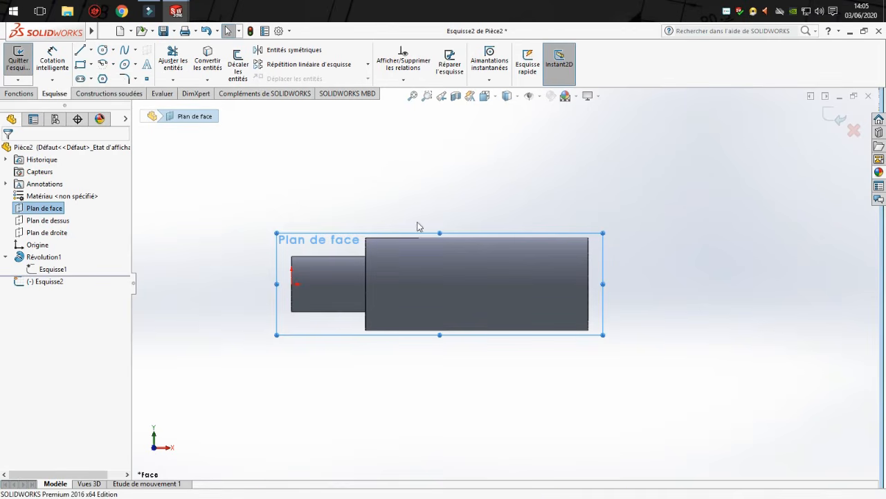
{"action": "scroll", "coordinate": [441, 234], "scroll_direction": "down", "scroll_amount": 2}
{"action": "scroll", "coordinate": [441, 234], "scroll_direction": "down", "scroll_amount": 1}
{"action": "left_click", "coordinate": [102, 50]}
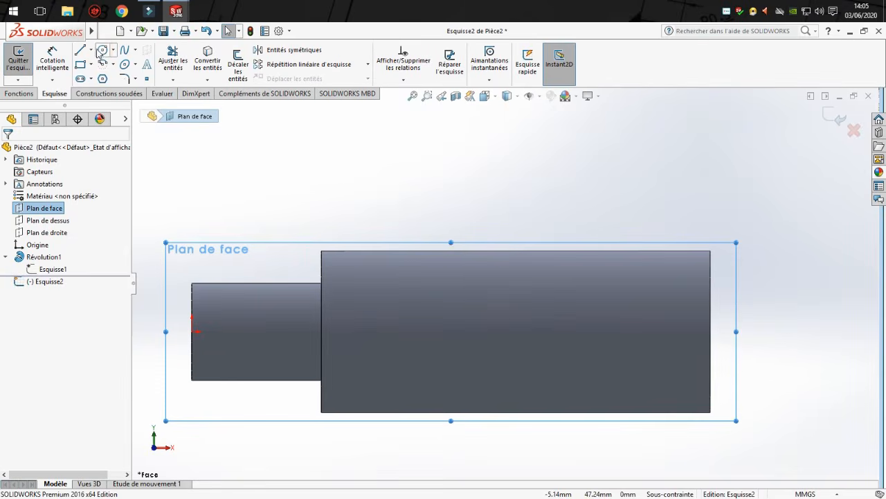
{"action": "left_click", "coordinate": [386, 250]}
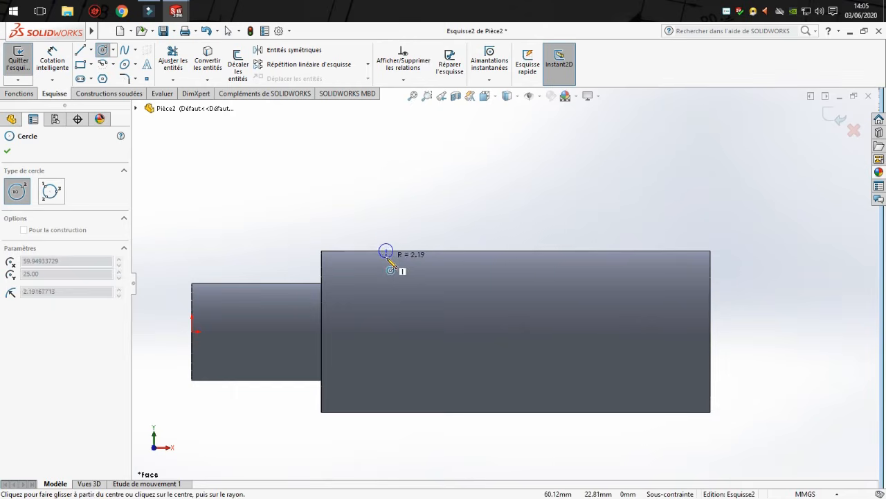
Dimension the circle's diameter to 5 mm.
{"action": "scroll", "coordinate": [671, 300], "scroll_direction": "down", "scroll_amount": 1}
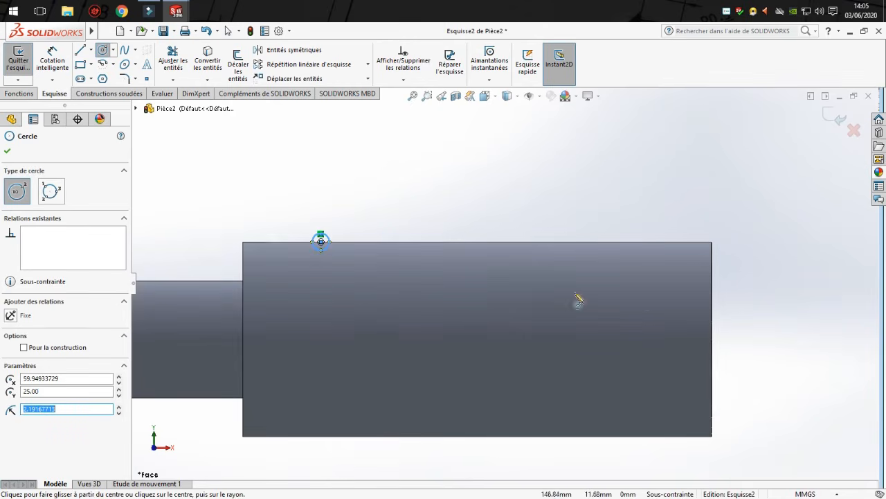
{"action": "left_click", "coordinate": [52, 58]}
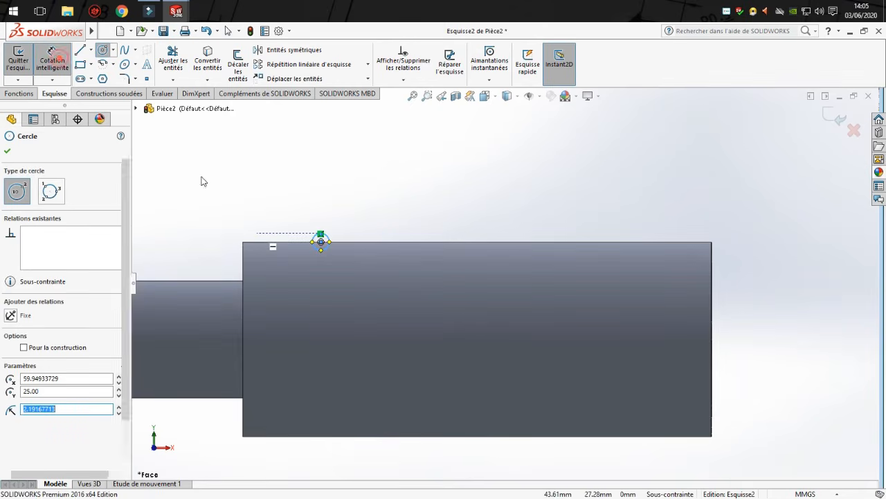
{"action": "left_click", "coordinate": [330, 252]}
{"action": "left_click", "coordinate": [365, 192]}
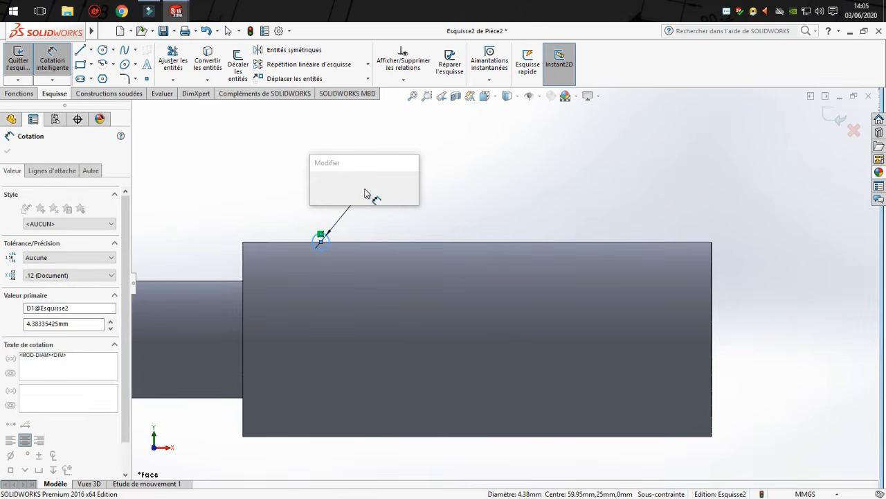
{"action": "key", "text": "Return"}
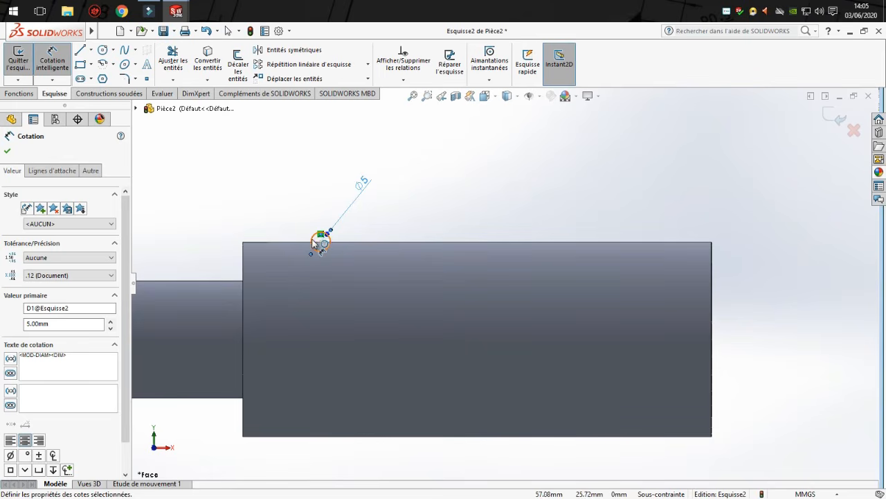
Dimension the distance from the large cylinder's shoulder edge to the circle's centre as 10 mm.
{"action": "left_click", "coordinate": [312, 241]}
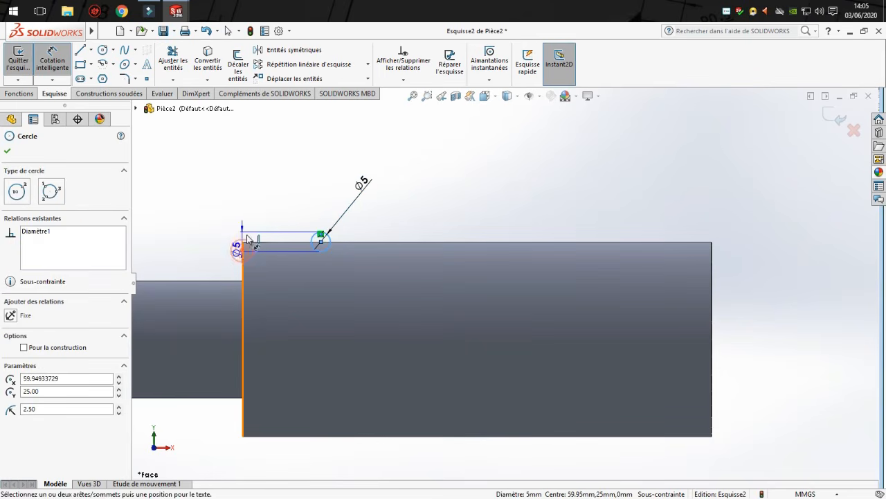
{"action": "left_click", "coordinate": [243, 247]}
{"action": "left_click", "coordinate": [287, 182]}
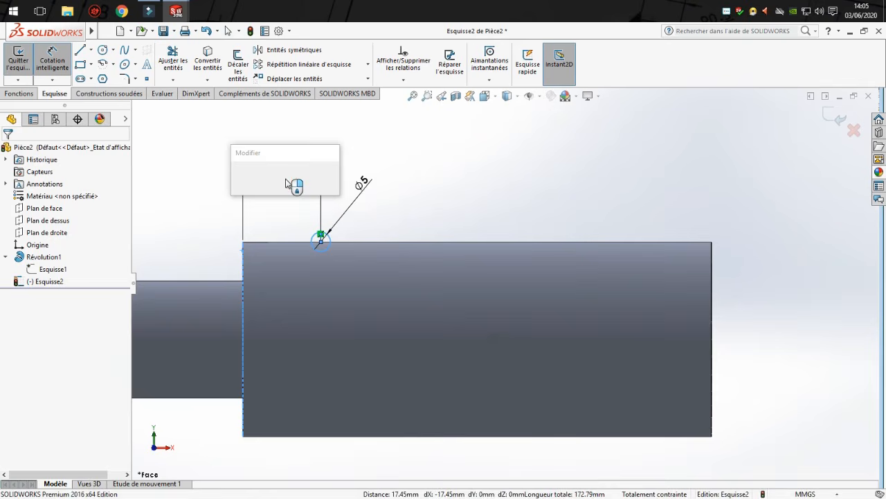
{"action": "type", "text": "10"}
{"action": "key", "text": "Return"}
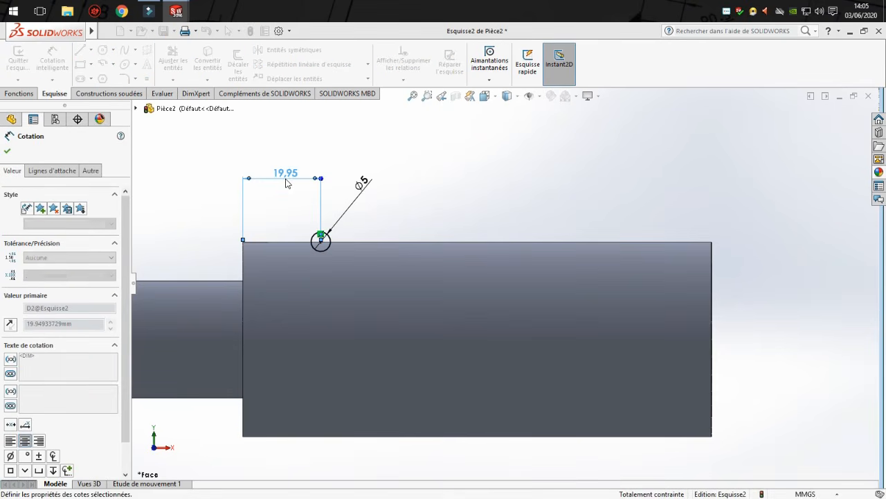
{"action": "left_click", "coordinate": [421, 205]}
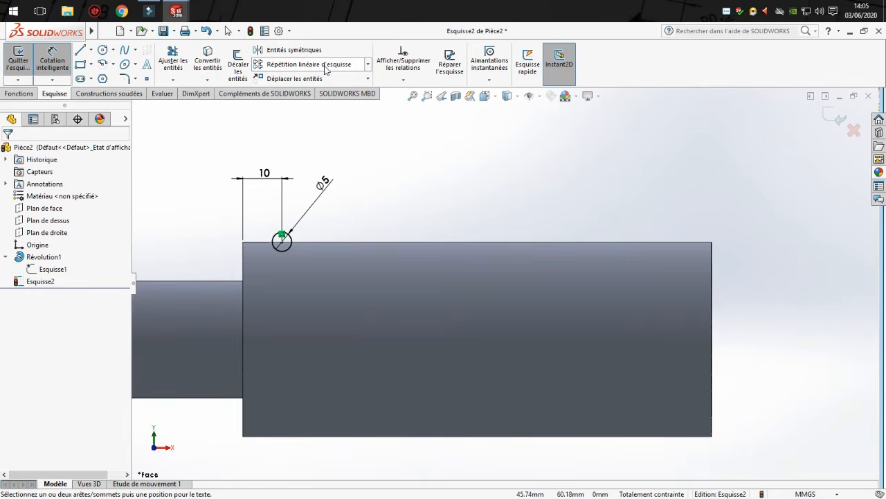
Draw a horizontal construction line about 160 mm long from the origin to the midpoint of the large cylinder's far end edge.
{"action": "key", "text": "z"}
{"action": "left_click", "coordinate": [91, 51]}
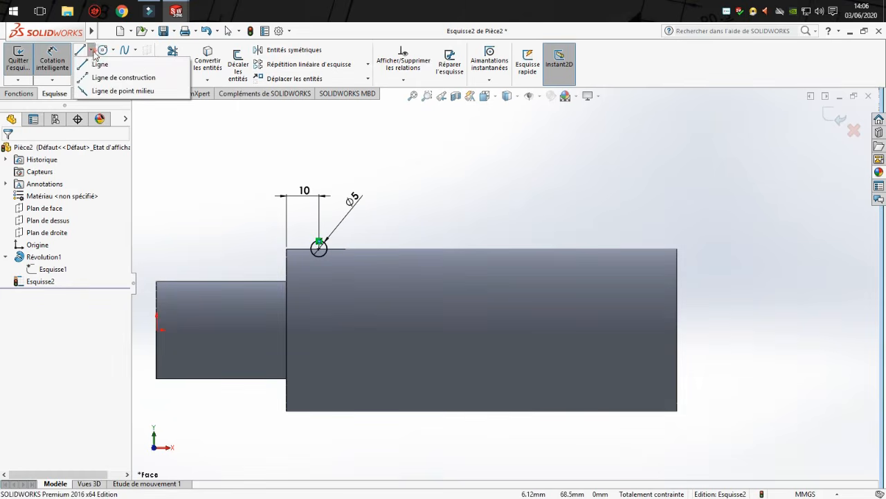
{"action": "left_click", "coordinate": [123, 77]}
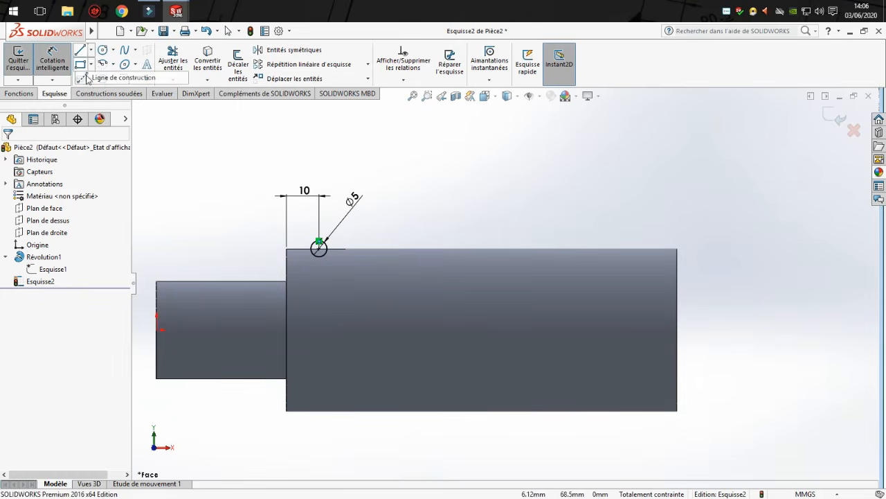
{"action": "left_click", "coordinate": [158, 330]}
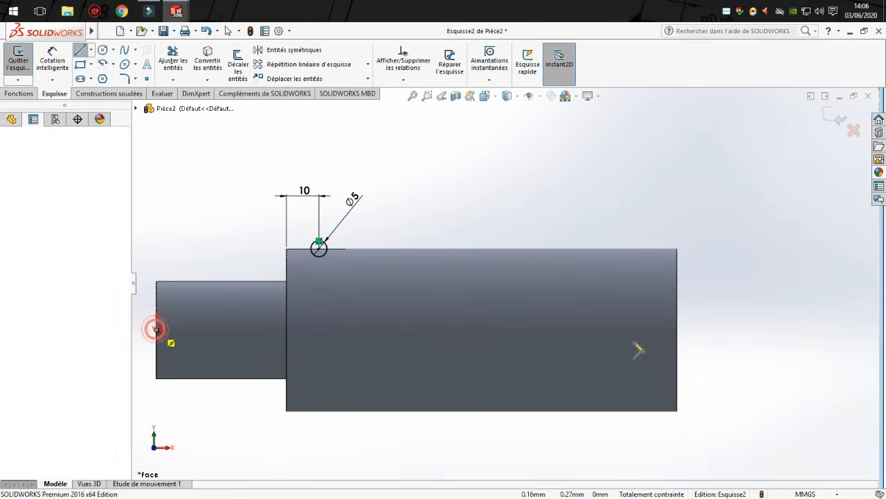
{"action": "left_click", "coordinate": [677, 330]}
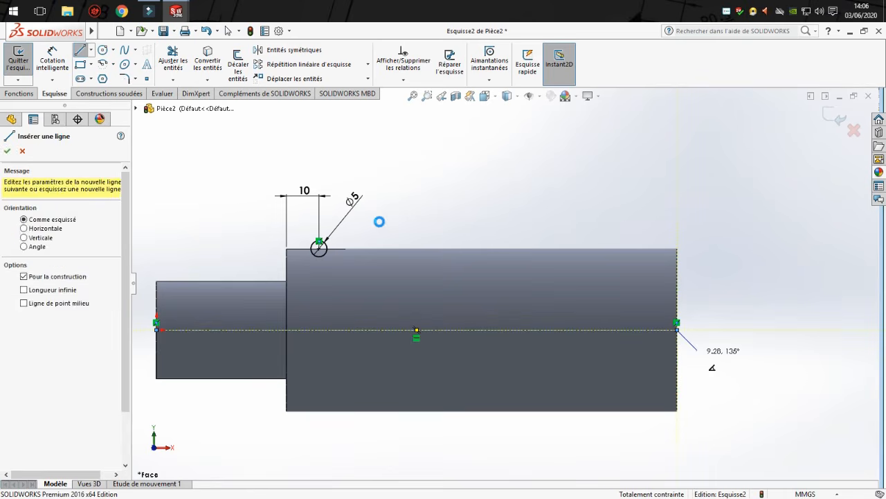
{"action": "key", "text": "Escape"}
Start a linear sketch pattern along the X axis with the 5 mm circle as the entity to repeat.
{"action": "scroll", "coordinate": [367, 220], "scroll_direction": "down", "scroll_amount": 1}
{"action": "scroll", "coordinate": [343, 298], "scroll_direction": "up", "scroll_amount": 3}
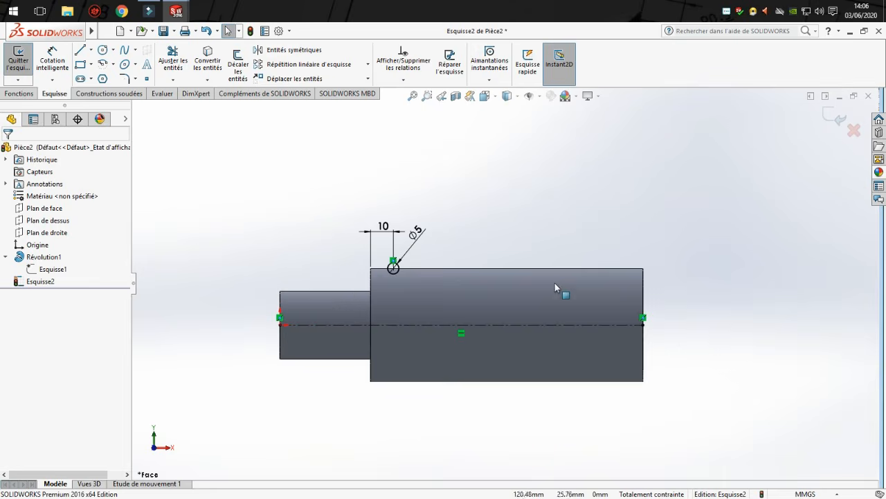
{"action": "scroll", "coordinate": [555, 284], "scroll_direction": "up", "scroll_amount": 1}
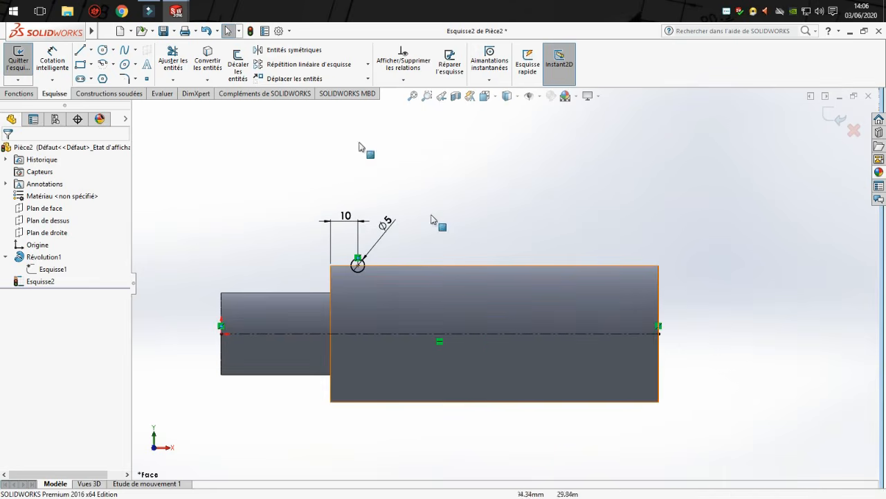
{"action": "left_click", "coordinate": [314, 65]}
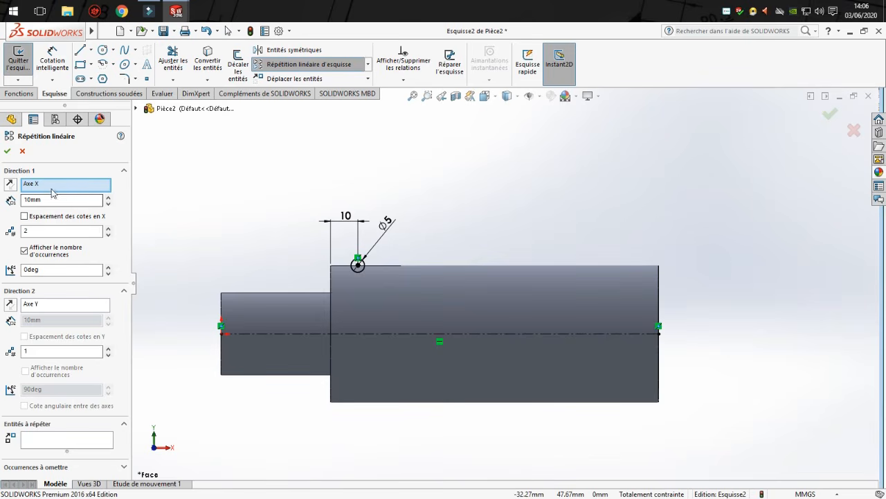
{"action": "left_click", "coordinate": [48, 442]}
{"action": "left_click", "coordinate": [362, 273]}
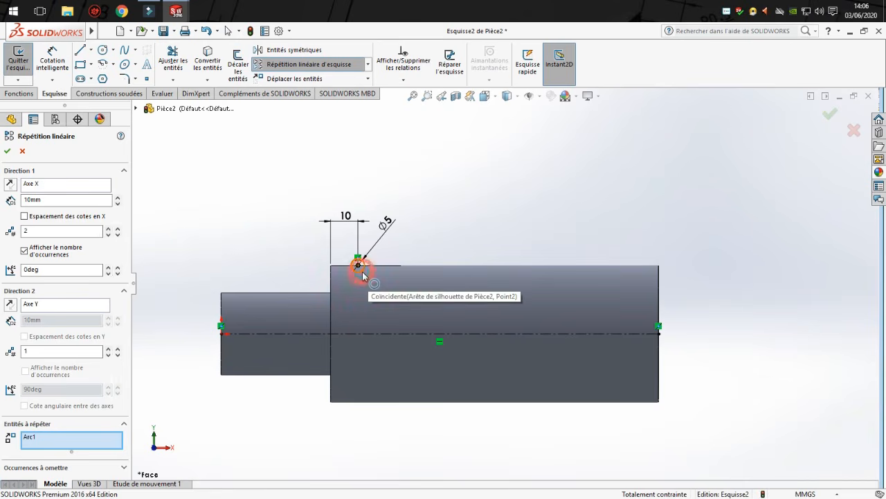
{"action": "scroll", "coordinate": [385, 274], "scroll_direction": "down", "scroll_amount": 2}
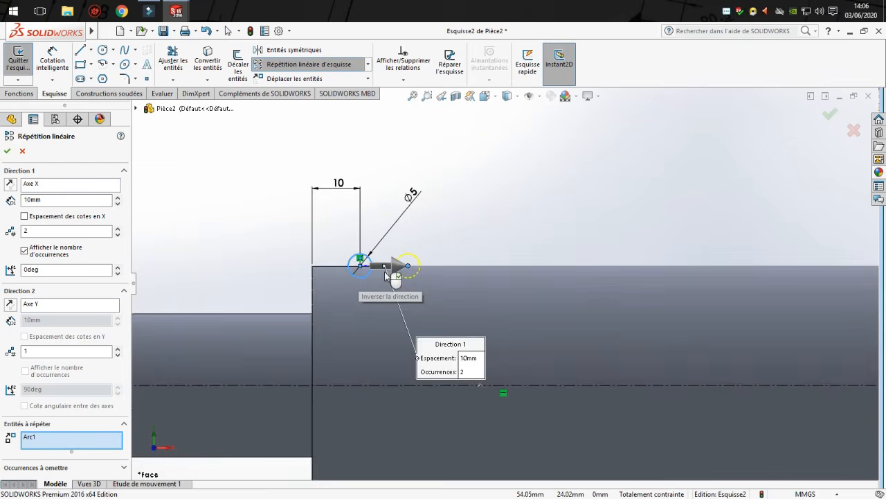
{"action": "scroll", "coordinate": [385, 275], "scroll_direction": "down", "scroll_amount": 1}
{"action": "scroll", "coordinate": [403, 328], "scroll_direction": "up", "scroll_amount": 2}
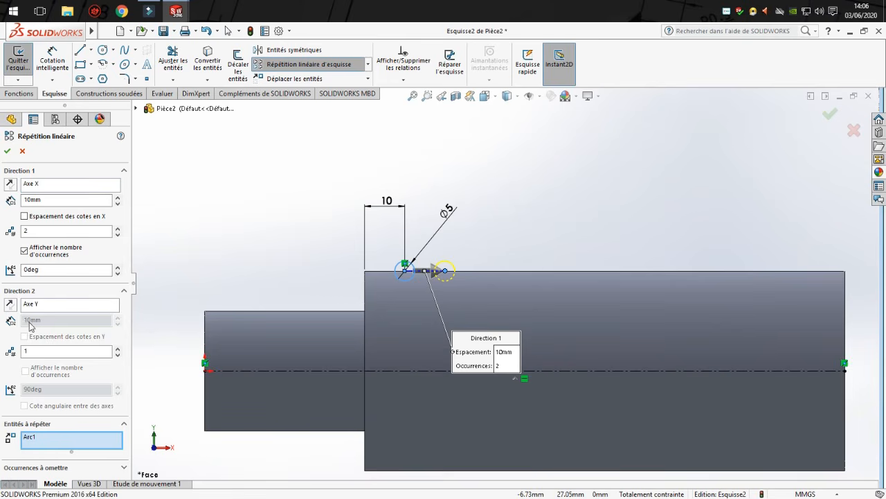
Try two pattern occurrences along the Y axis with one along X, and return to two along X and one along Y.
{"action": "left_click", "coordinate": [117, 351]}
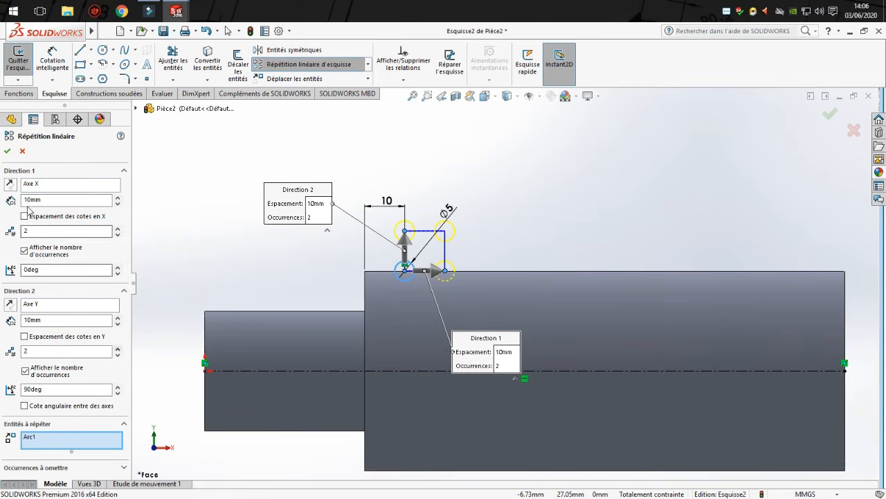
{"action": "left_click", "coordinate": [117, 235]}
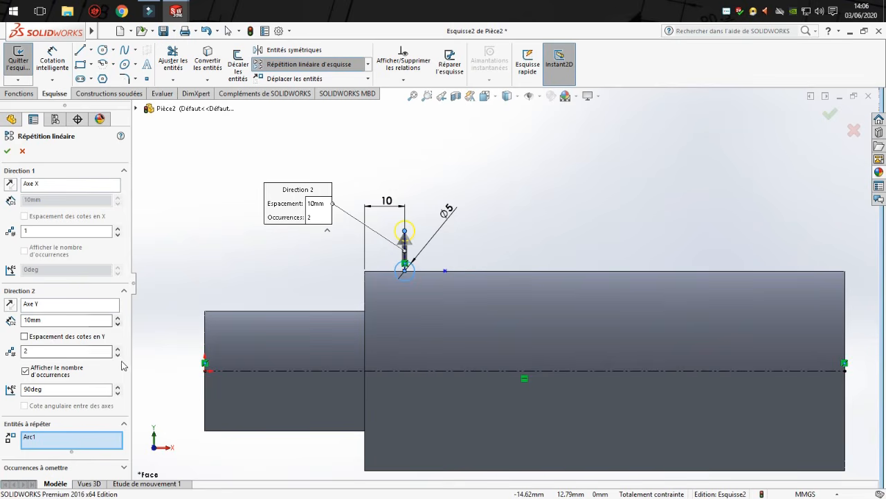
{"action": "left_click", "coordinate": [118, 354]}
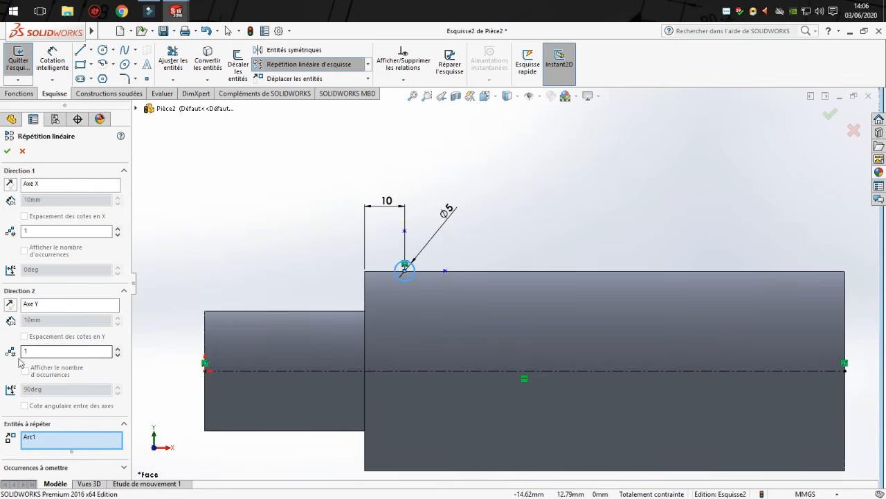
{"action": "left_click", "coordinate": [118, 228]}
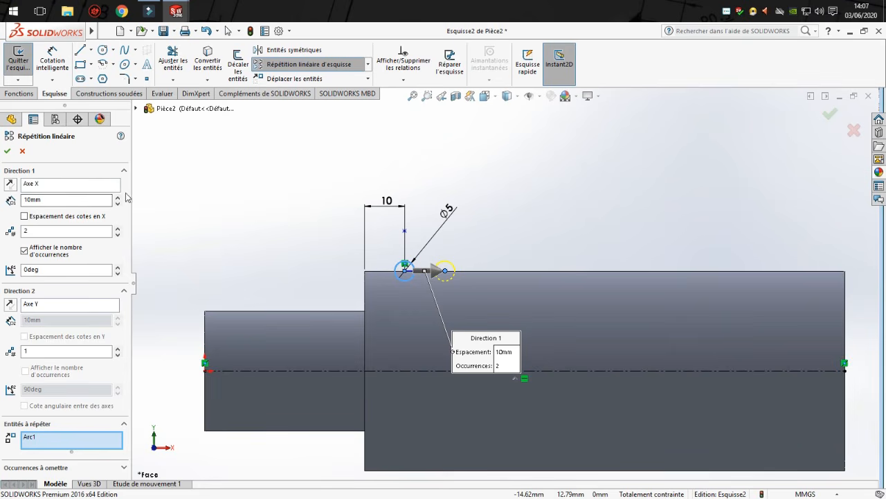
Try a 50 mm spacing along the X axis and return it to 10 mm.
{"action": "left_click", "coordinate": [118, 196]}
{"action": "left_click", "coordinate": [118, 197]}
{"action": "left_click", "coordinate": [118, 196]}
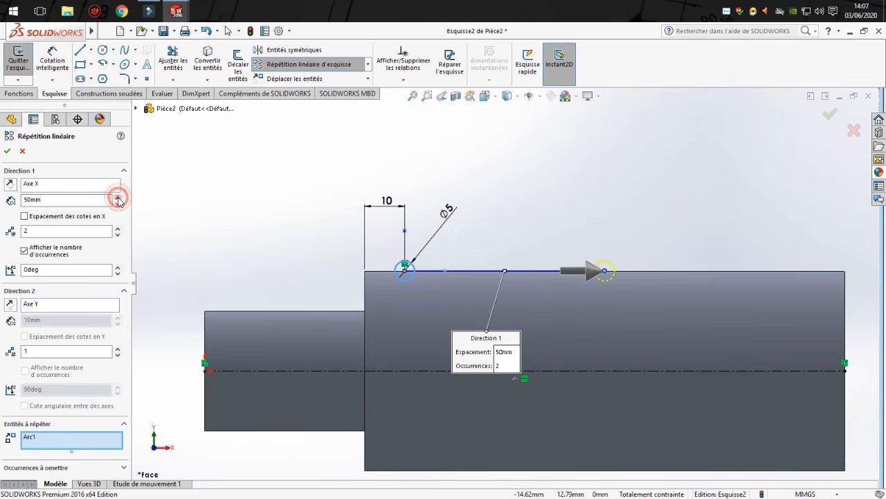
{"action": "left_click", "coordinate": [118, 203]}
{"action": "left_click", "coordinate": [117, 204]}
{"action": "left_click", "coordinate": [117, 203]}
{"action": "left_click", "coordinate": [118, 203]}
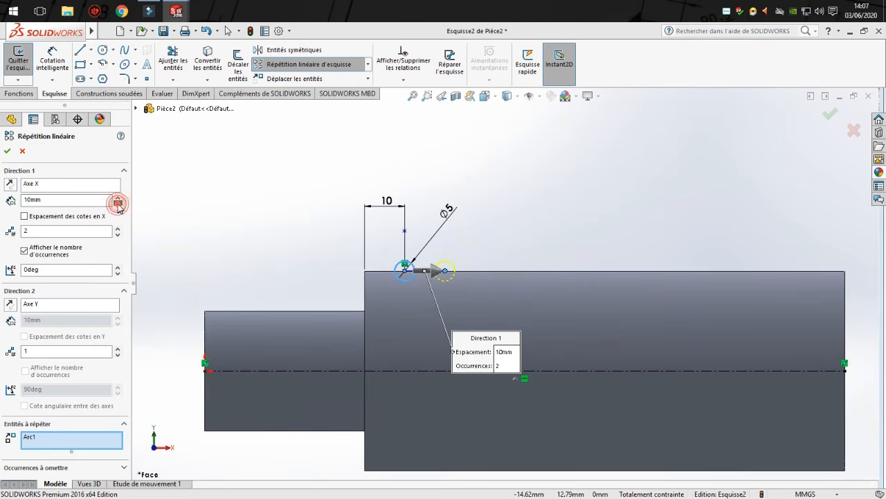
Set the X-axis pattern to 11 occurrences at 10 mm spacing and create the circle pattern.
{"action": "left_click", "coordinate": [522, 288]}
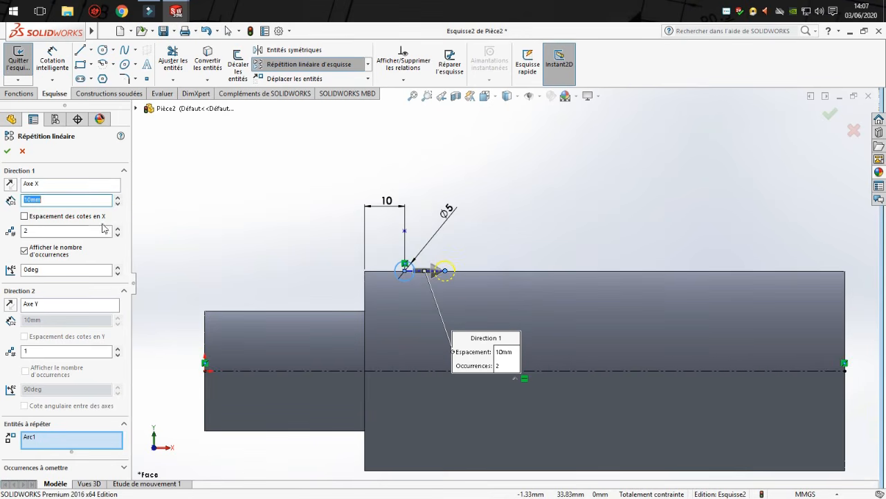
{"action": "left_click", "coordinate": [117, 227]}
{"action": "left_click", "coordinate": [118, 227]}
{"action": "left_click", "coordinate": [118, 227]}
{"action": "left_click", "coordinate": [117, 227]}
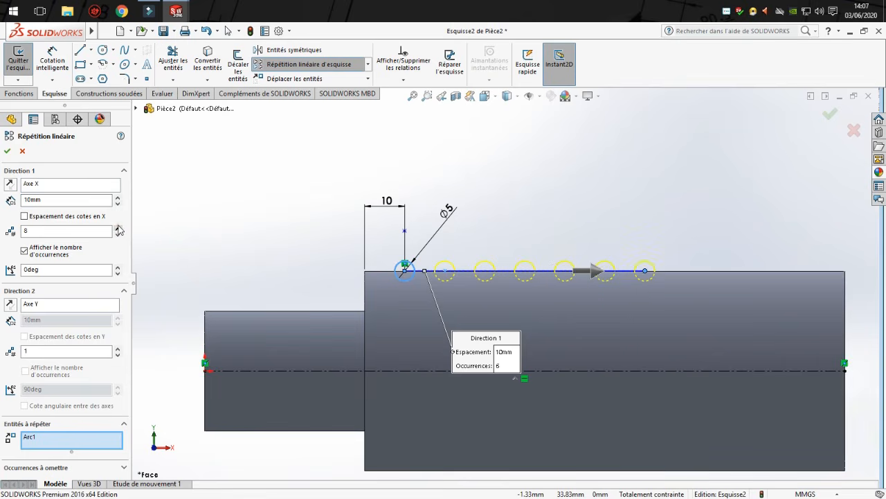
{"action": "left_click", "coordinate": [118, 228]}
{"action": "left_click", "coordinate": [118, 227]}
{"action": "left_click", "coordinate": [117, 227]}
{"action": "left_click", "coordinate": [117, 227]}
{"action": "left_click", "coordinate": [118, 228]}
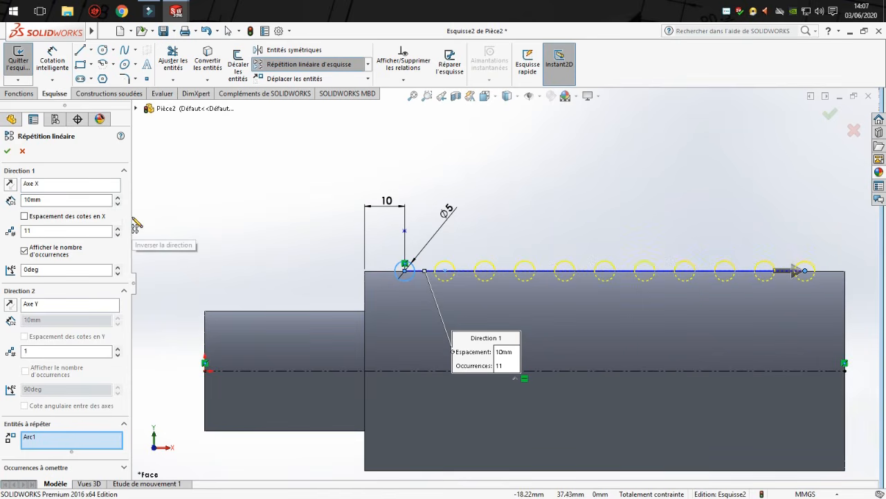
{"action": "left_click", "coordinate": [8, 151]}
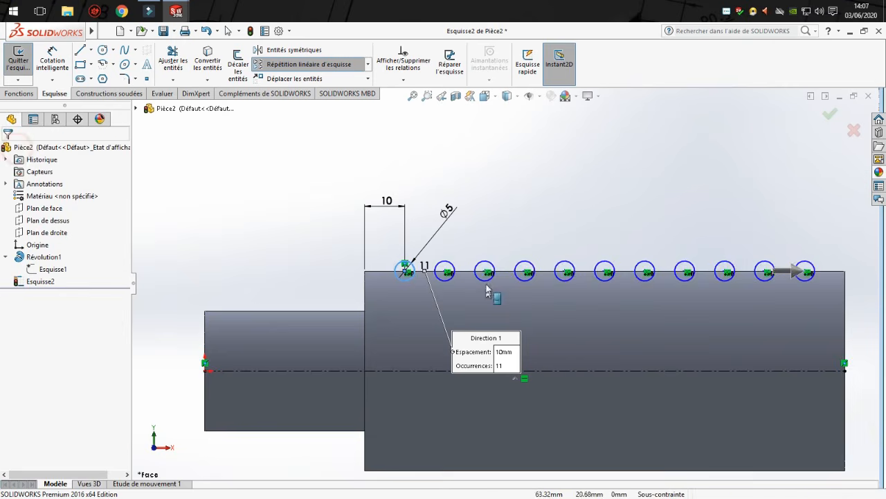
Cut the patterned circles out of the large cylinder with a 360° revolved cut about the construction centreline.
{"action": "key", "text": "f"}
{"action": "scroll", "coordinate": [693, 385], "scroll_direction": "down", "scroll_amount": 1}
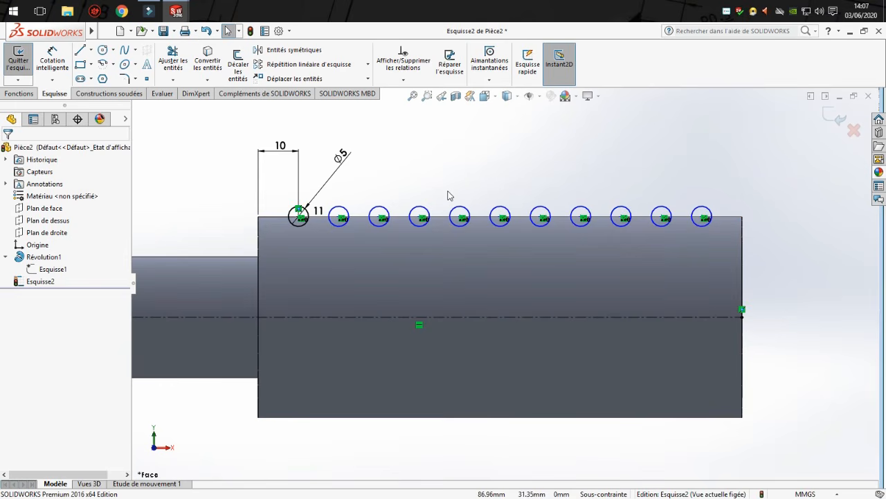
{"action": "left_click", "coordinate": [18, 94]}
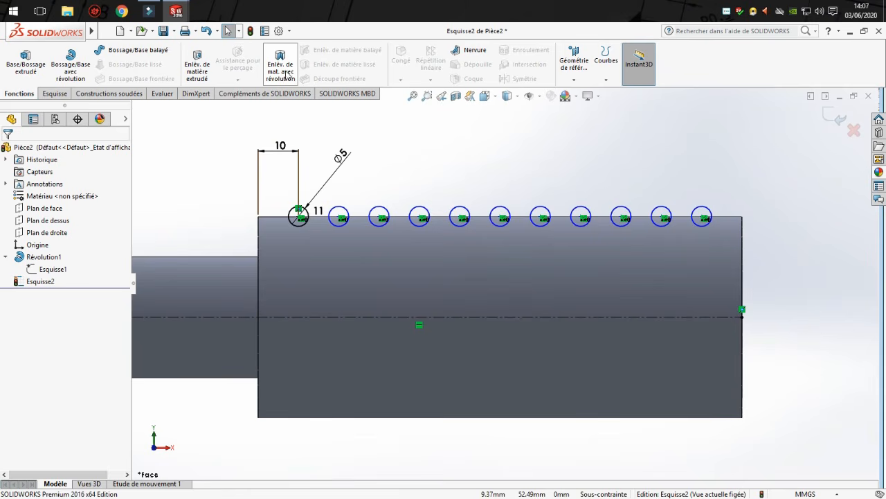
{"action": "left_click", "coordinate": [288, 66]}
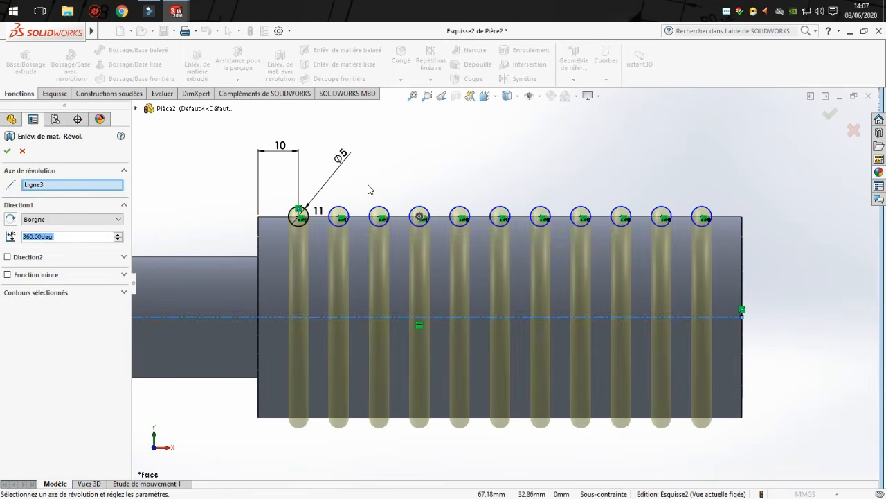
{"action": "left_click", "coordinate": [43, 186]}
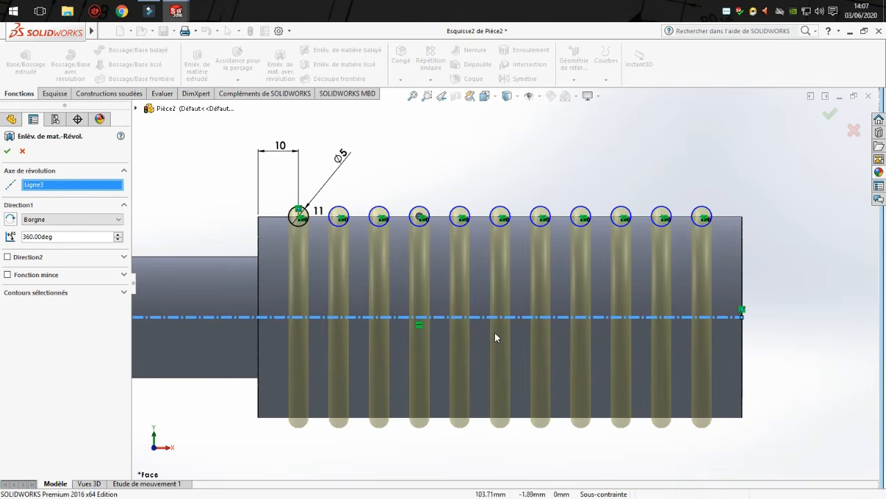
{"action": "left_click", "coordinate": [8, 151]}
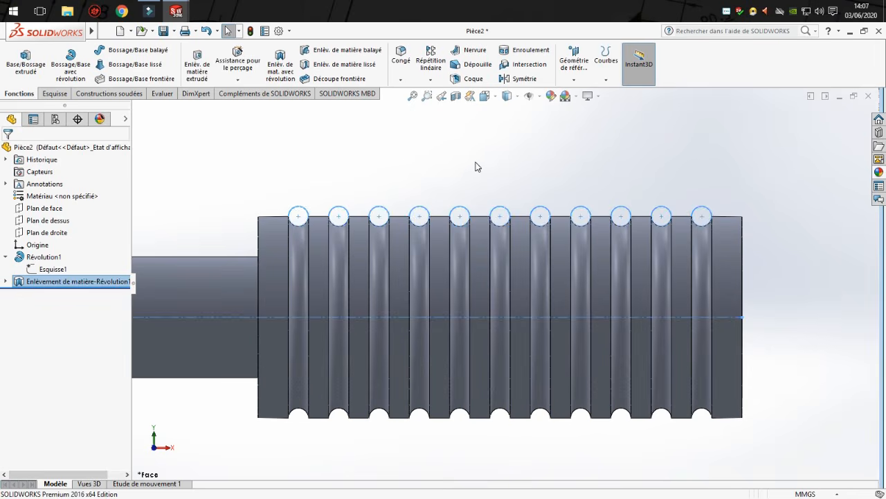
Examine the grooved cylinder from a tilted angle and in the right and front views.
{"action": "left_click", "coordinate": [432, 184]}
{"action": "scroll", "coordinate": [512, 263], "scroll_direction": "up", "scroll_amount": 3}
{"action": "middle_click_drag", "start_coordinate": [514, 263], "coordinate": [518, 287]}
{"action": "key", "text": "space"}
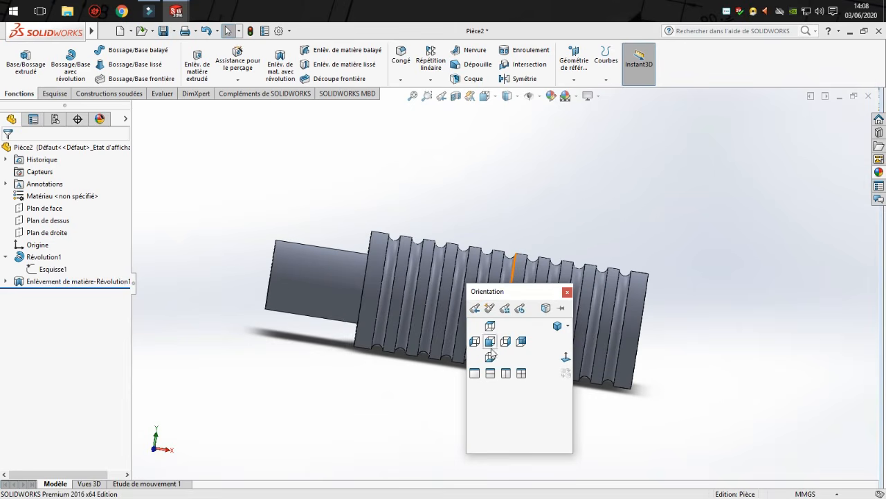
{"action": "left_click", "coordinate": [505, 341]}
{"action": "key", "text": "space"}
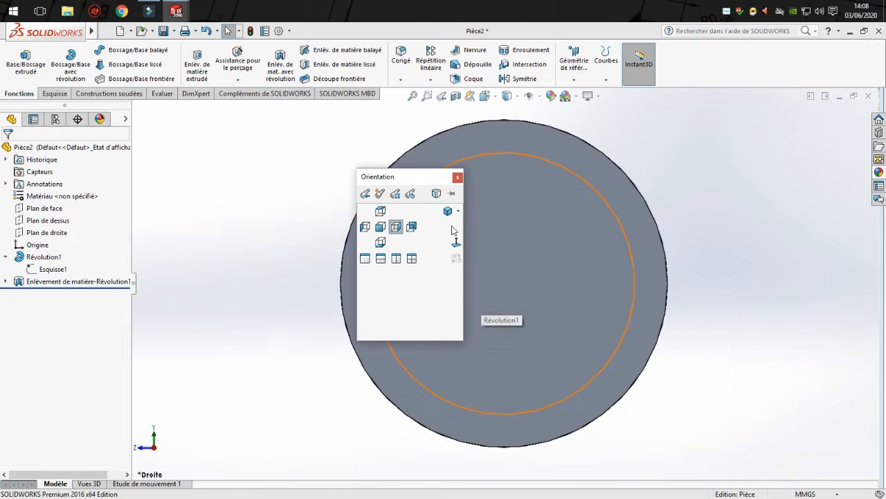
{"action": "left_click", "coordinate": [396, 227]}
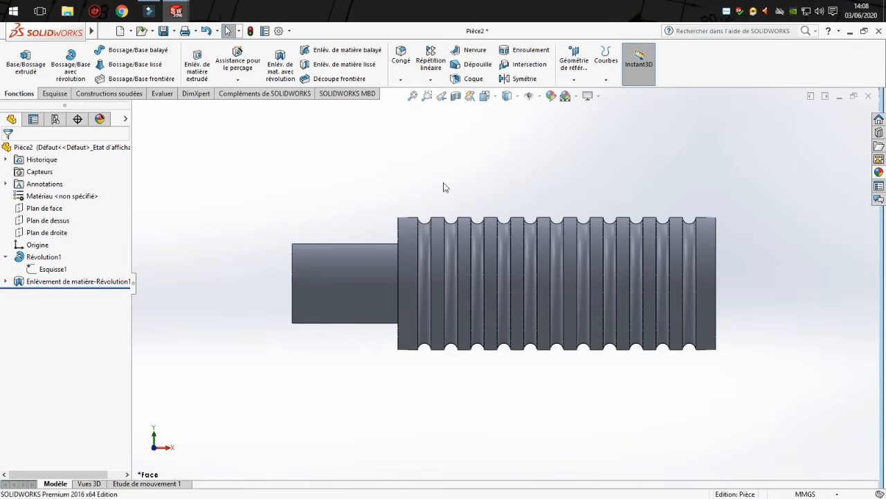
Inspect the inner bore behind the grooves with hidden lines visible, and restore the shaded with edges display.
{"action": "left_click", "coordinate": [511, 96]}
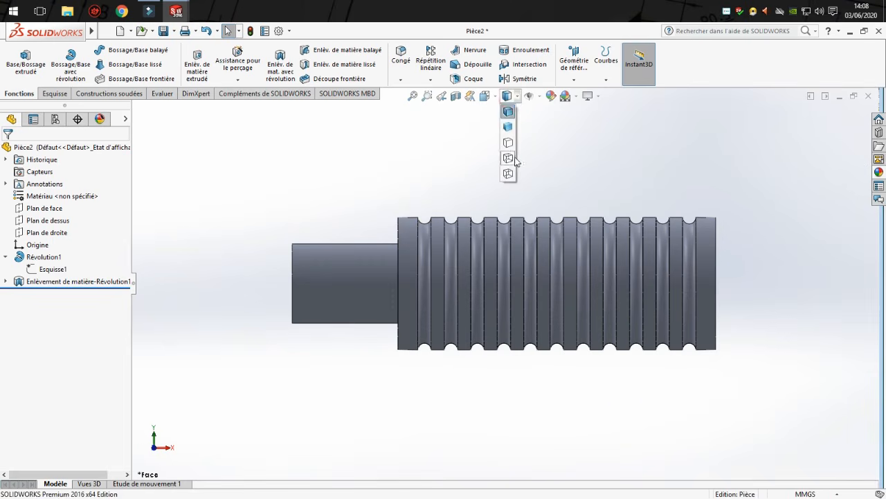
{"action": "left_click", "coordinate": [514, 156]}
{"action": "scroll", "coordinate": [619, 300], "scroll_direction": "down", "scroll_amount": 3}
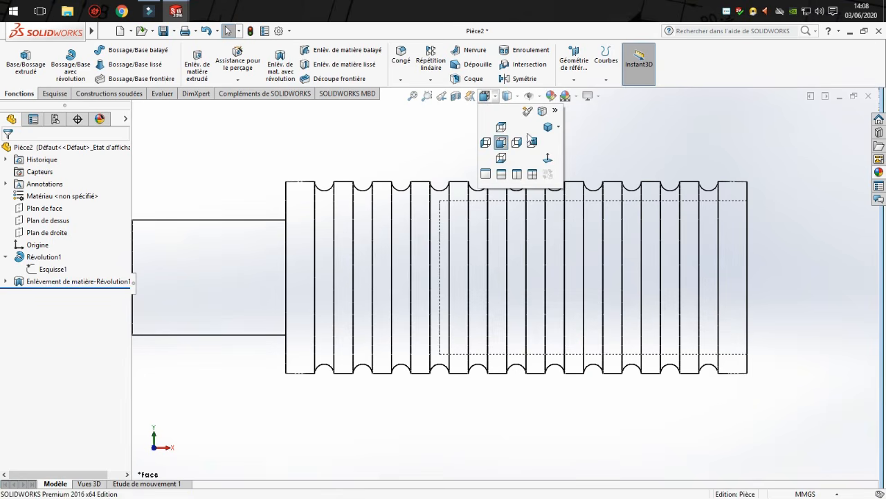
{"action": "left_click", "coordinate": [515, 96]}
{"action": "left_click", "coordinate": [516, 98]}
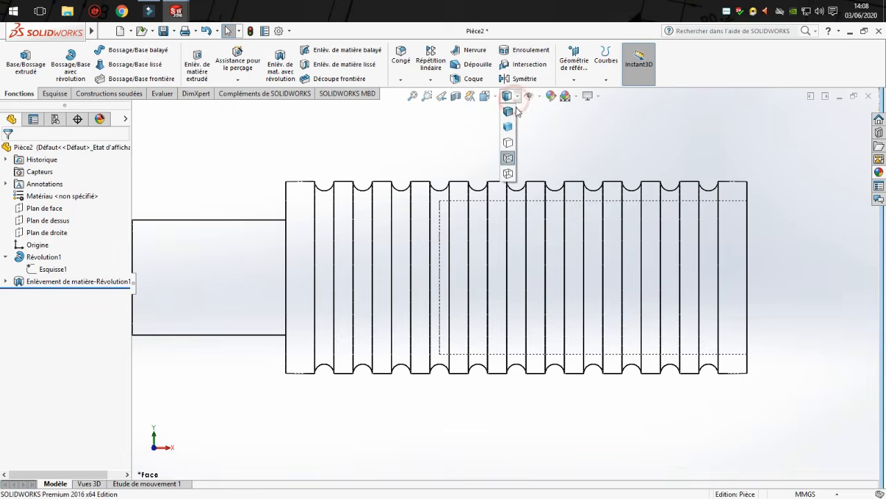
{"action": "left_click", "coordinate": [513, 112]}
{"action": "scroll", "coordinate": [397, 276], "scroll_direction": "up", "scroll_amount": 1}
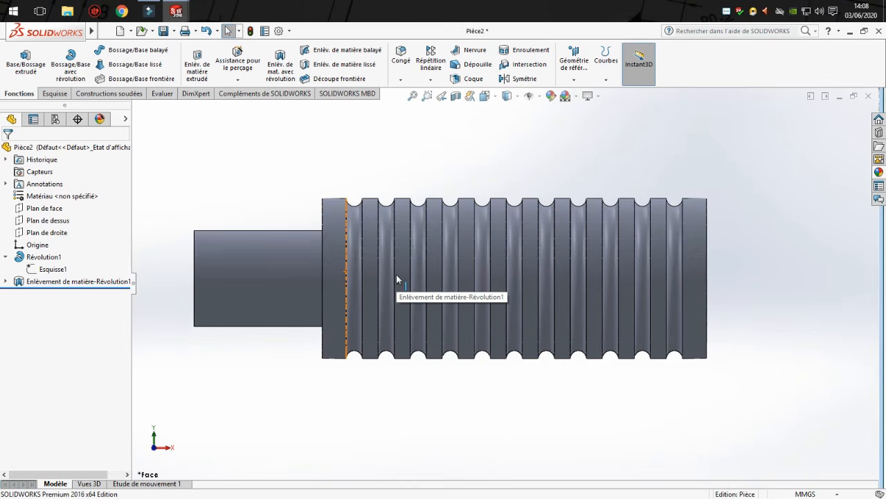